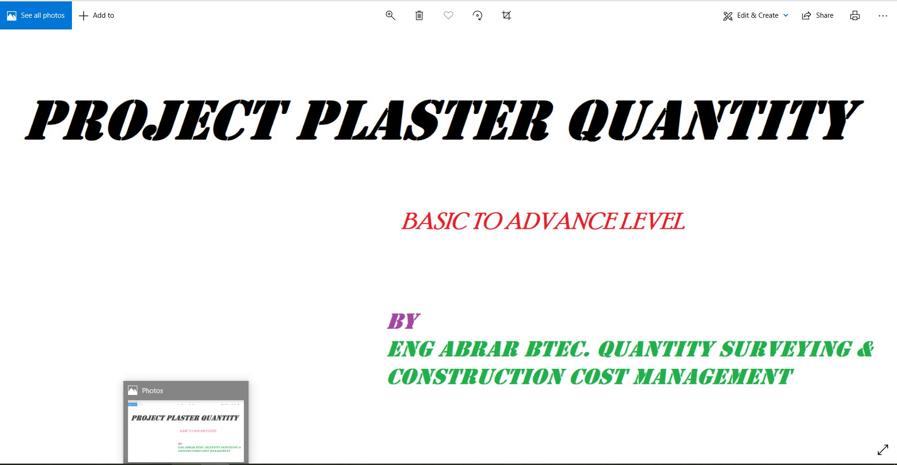
Zoom and pan the AutoCAD drawing to centre the top-right floor plan.
click(156, 428)
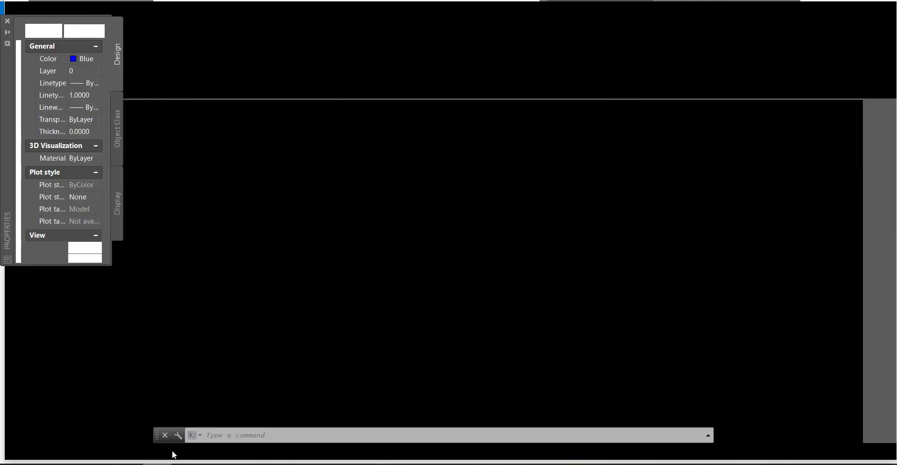
scroll(421, 260, down, 2)
scroll(531, 254, down, 4)
scroll(531, 254, down, 1)
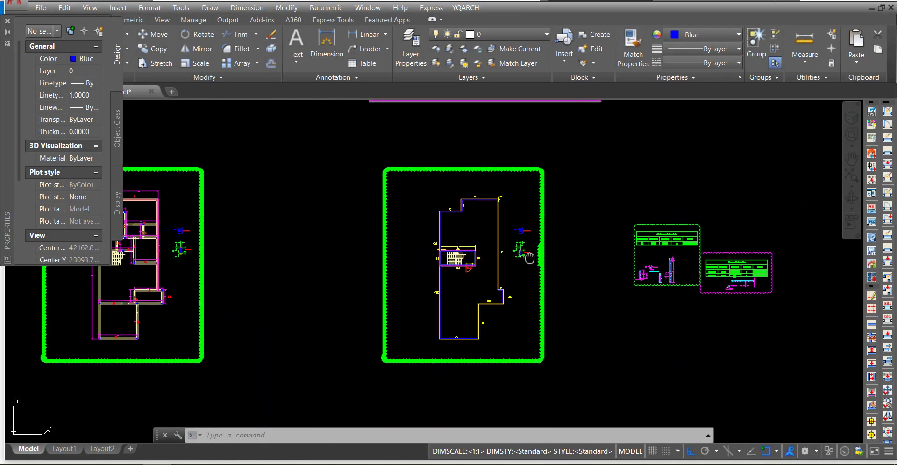
scroll(531, 254, down, 1)
scroll(524, 243, down, 1)
mouse_move(549, 218)
mouse_down()
mouse_move(421, 175)
mouse_move(391, 206)
mouse_up()
scroll(596, 177, up, 2)
scroll(596, 176, up, 2)
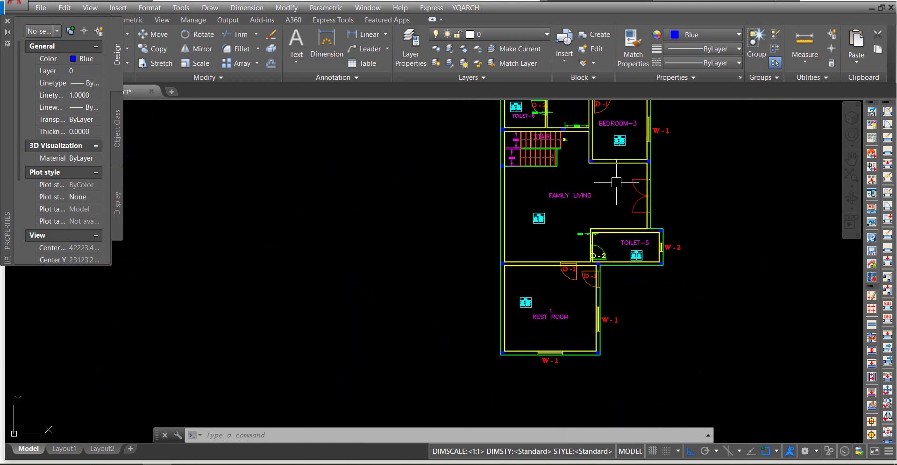
mouse_move(596, 176)
mouse_down()
mouse_move(573, 250)
mouse_move(540, 194)
mouse_up()
scroll(573, 250, down, 1)
scroll(515, 154, down, 2)
Pan past the elevations to inspect the green-bordered stair plan, then switch to Excel.
scroll(541, 194, down, 1)
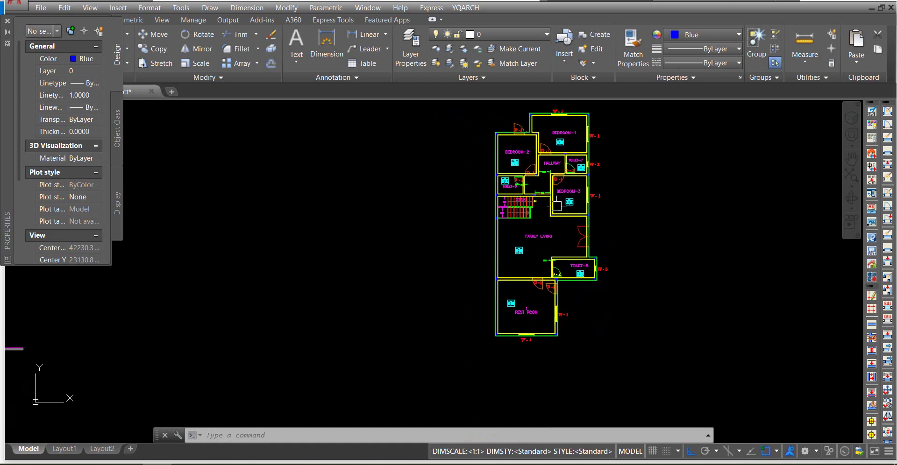
scroll(491, 227, down, 1)
mouse_move(491, 227)
mouse_down()
mouse_move(525, 240)
mouse_move(616, 243)
mouse_up()
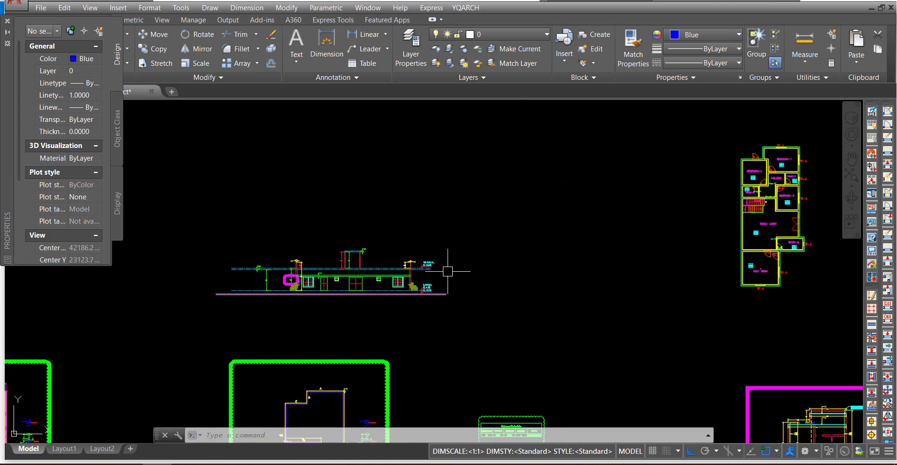
drag(461, 264, 526, 126)
scroll(398, 274, up, 4)
scroll(398, 271, up, 4)
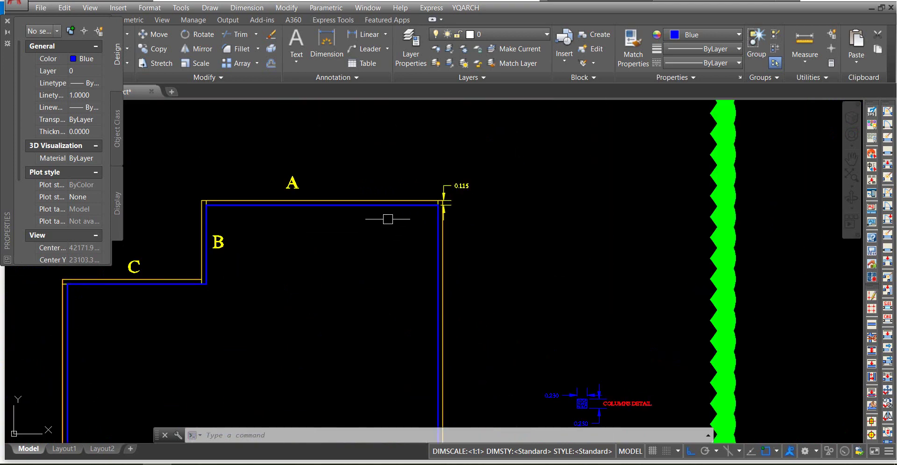
scroll(395, 205, down, 4)
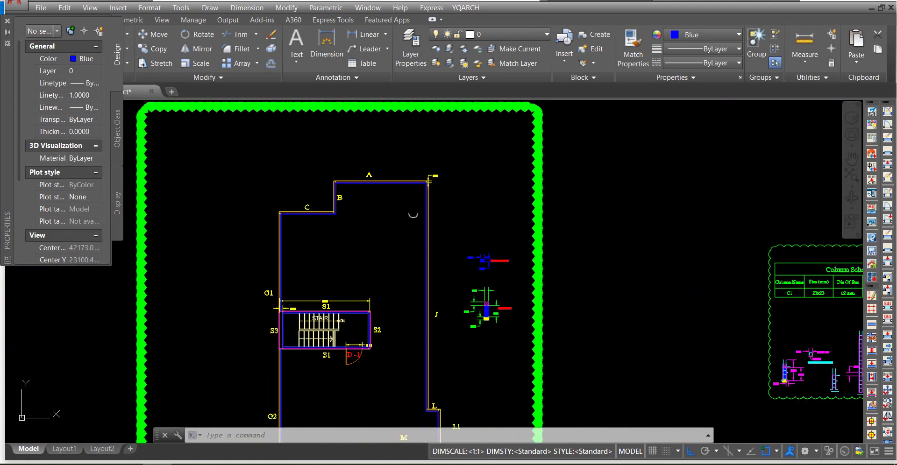
drag(395, 299, 519, 95)
scroll(424, 180, up, 5)
scroll(475, 193, down, 1)
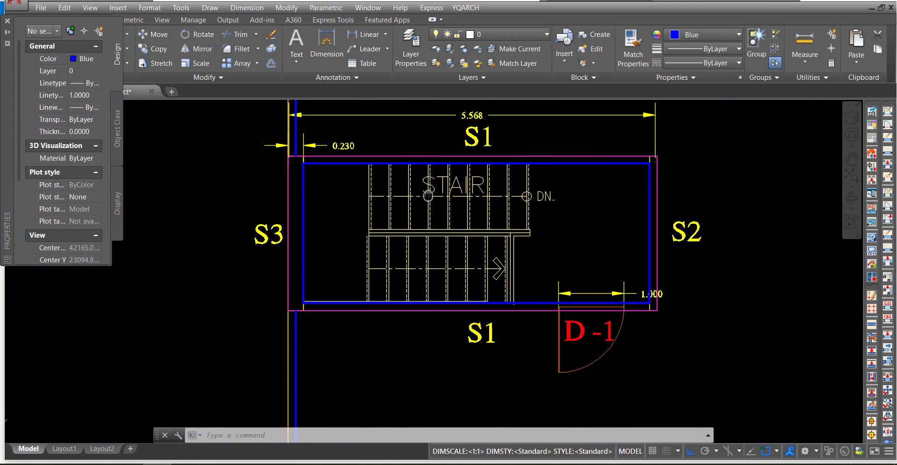
scroll(474, 193, down, 1)
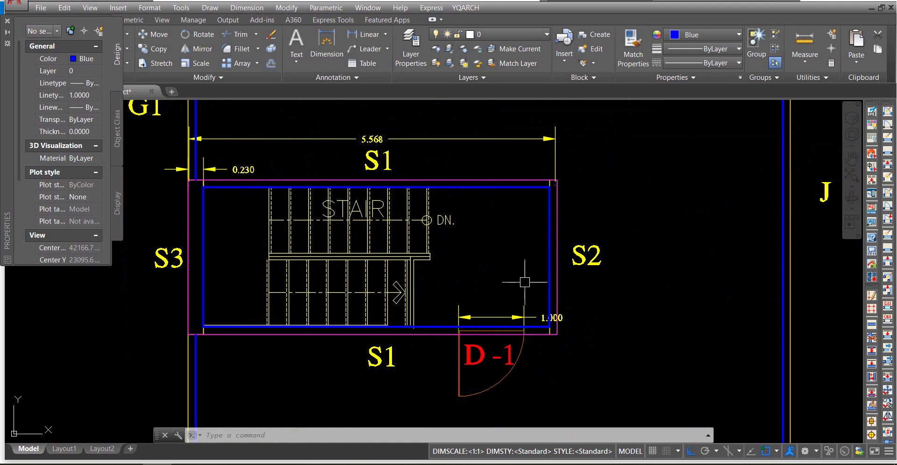
scroll(372, 191, down, 4)
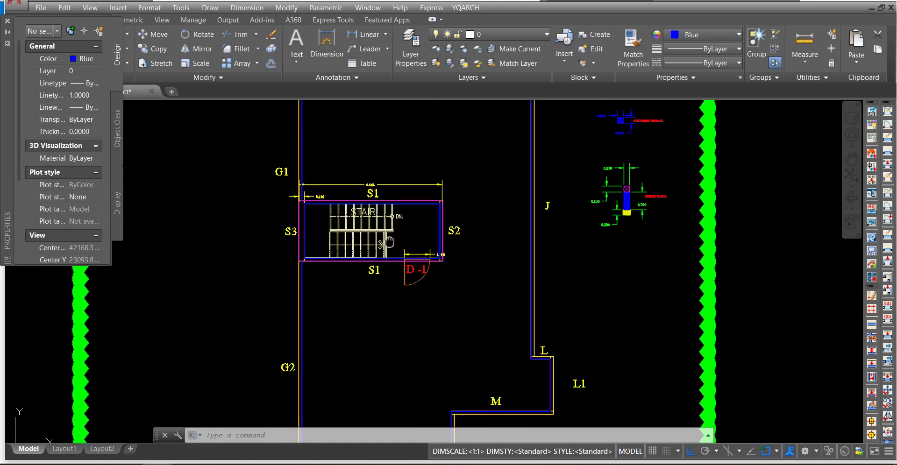
scroll(392, 226, down, 4)
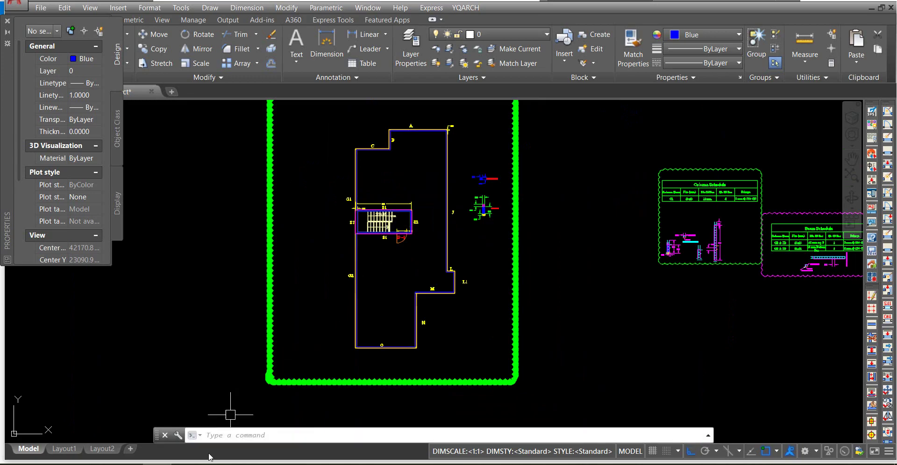
key(alt+Tab)
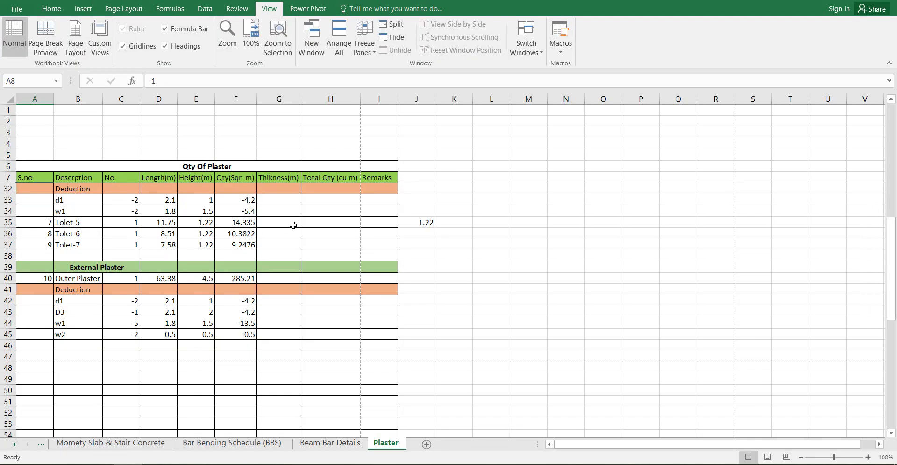
Fill row 46 with item 11, description 'Parpet Wall' and No 1.
scroll(246, 299, down, 2)
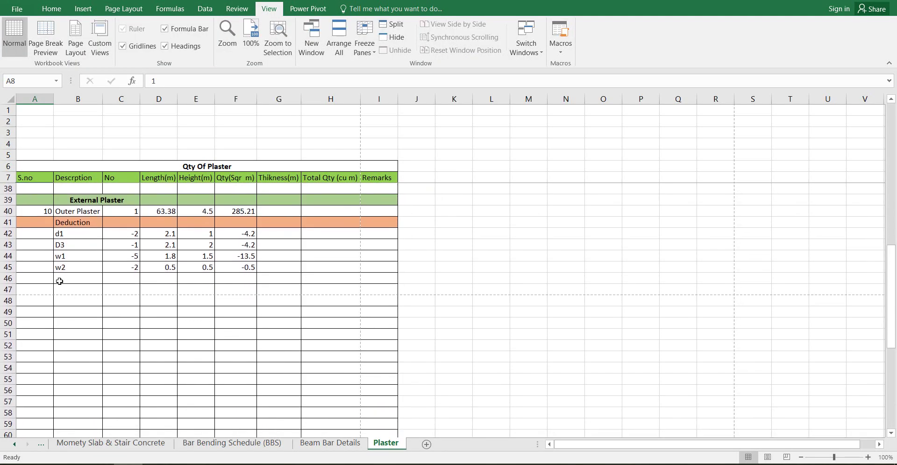
click(59, 281)
click(32, 280)
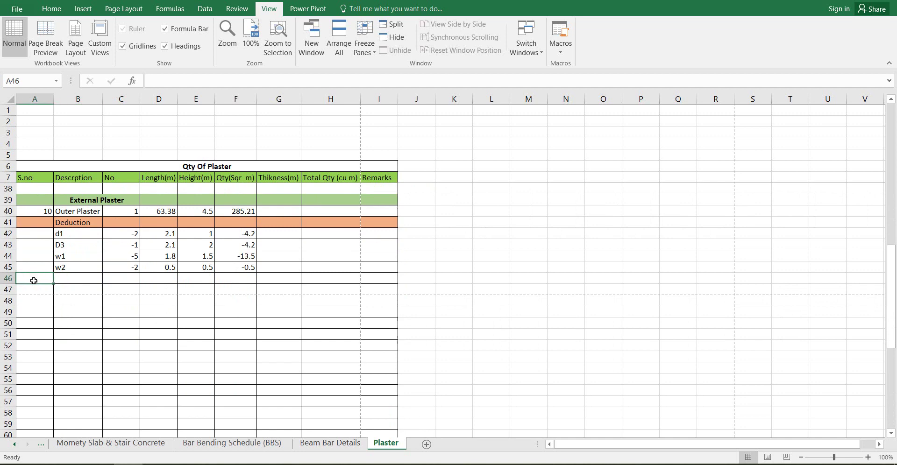
text(11)
key(Return)
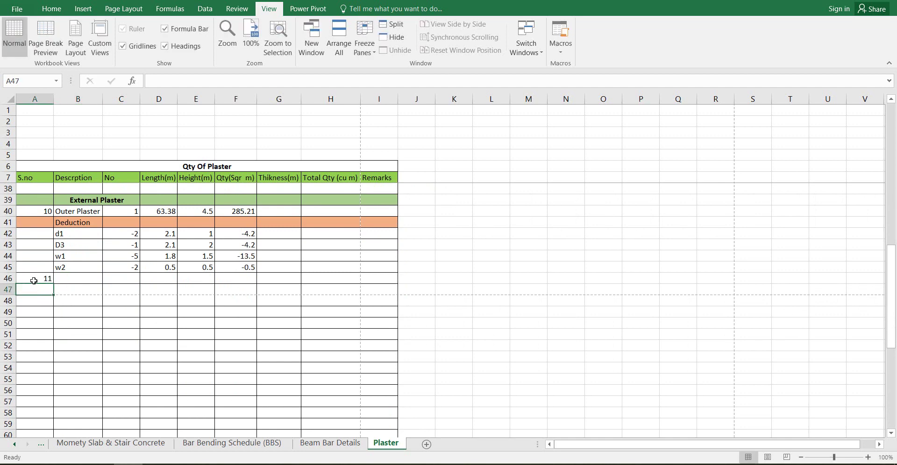
click(64, 276)
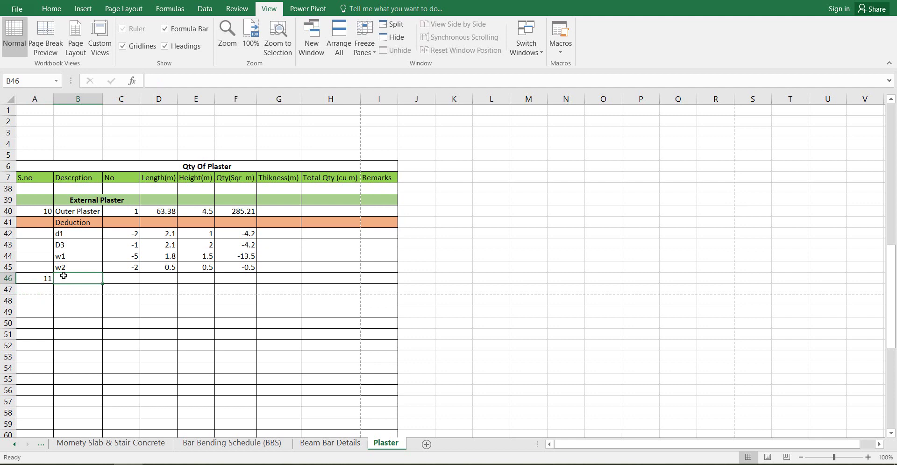
text(Parpet)
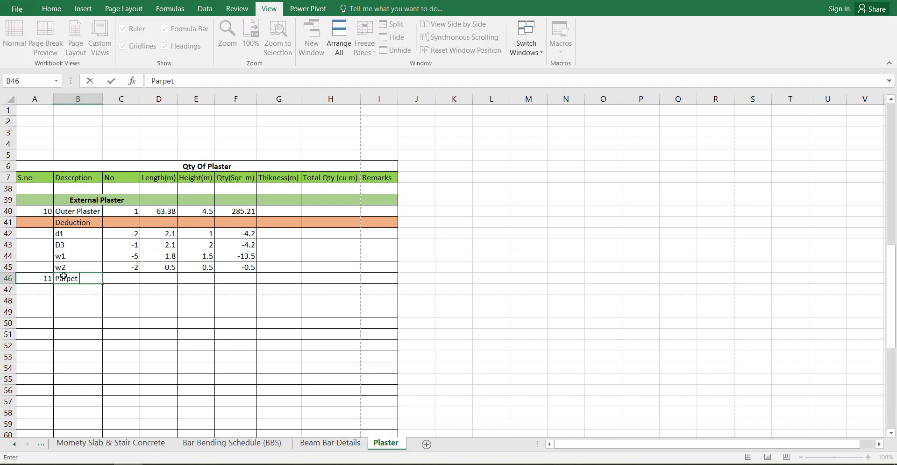
text(Wall)
click(126, 279)
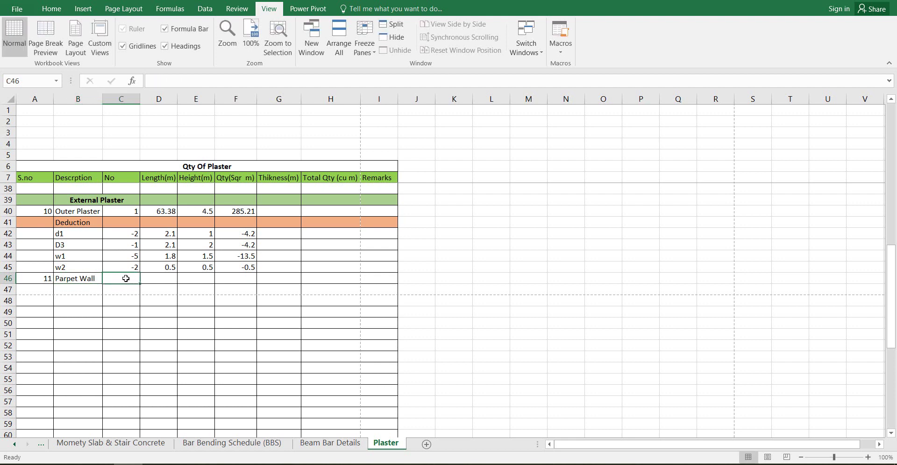
text(1)
click(153, 280)
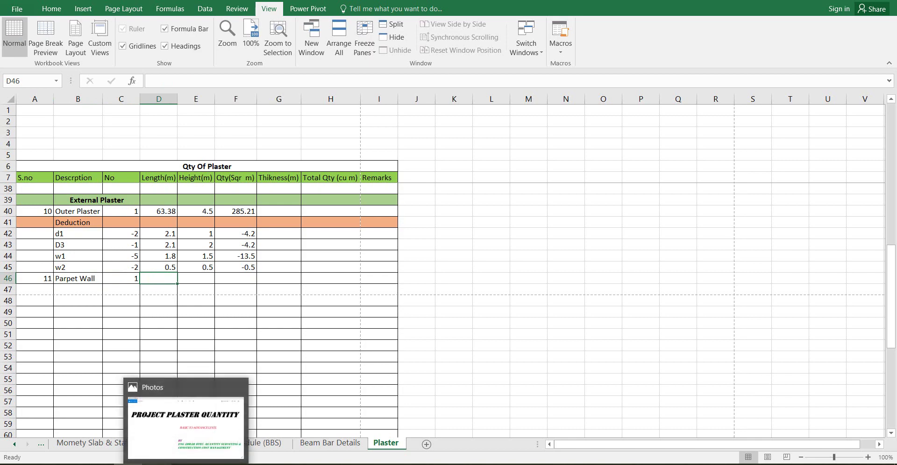
click(182, 463)
Select the blue wall polyline in AutoCAD and read its 60.1173 length.
scroll(460, 201, down, 2)
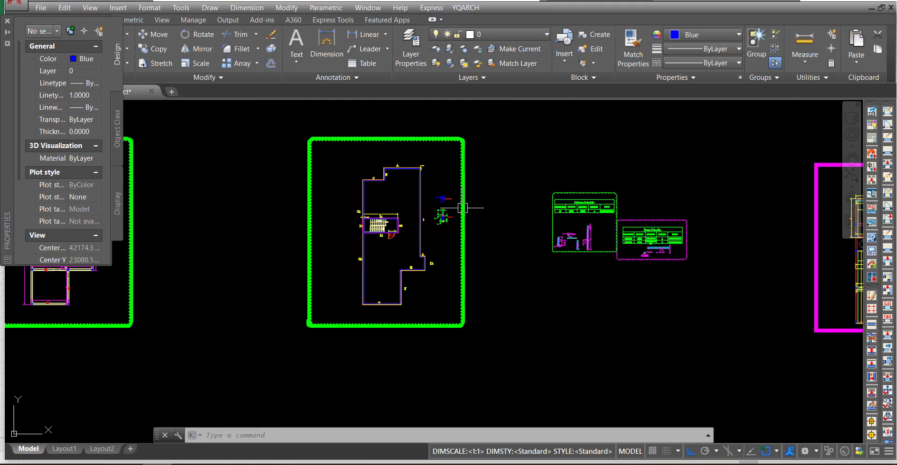
scroll(449, 201, up, 2)
scroll(414, 201, up, 3)
scroll(419, 204, up, 3)
scroll(416, 205, down, 5)
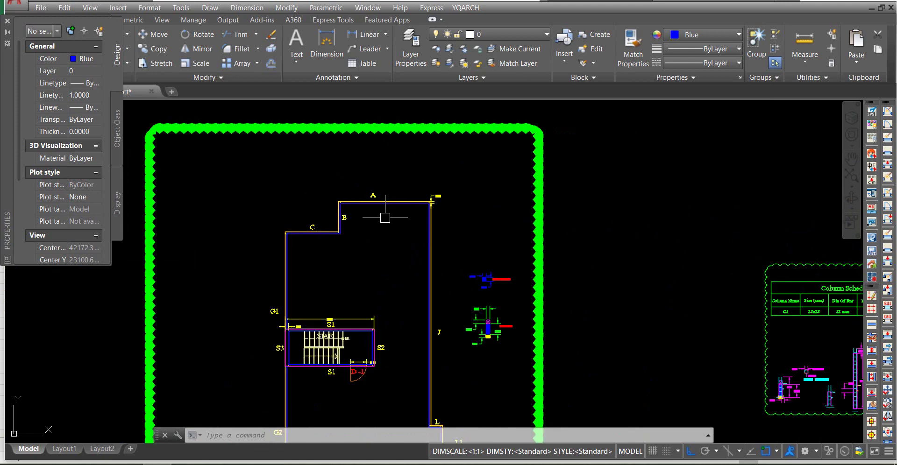
scroll(284, 321, up, 5)
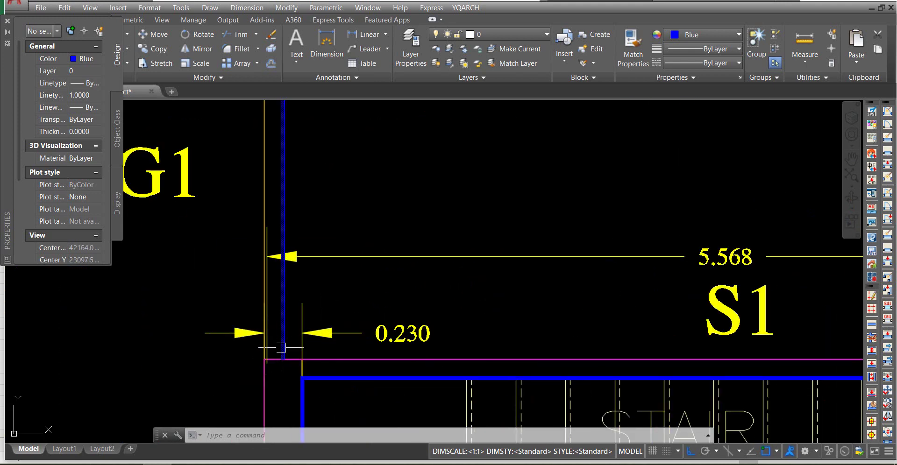
scroll(284, 345, down, 5)
scroll(350, 200, down, 2)
scroll(351, 273, up, 2)
scroll(351, 284, up, 4)
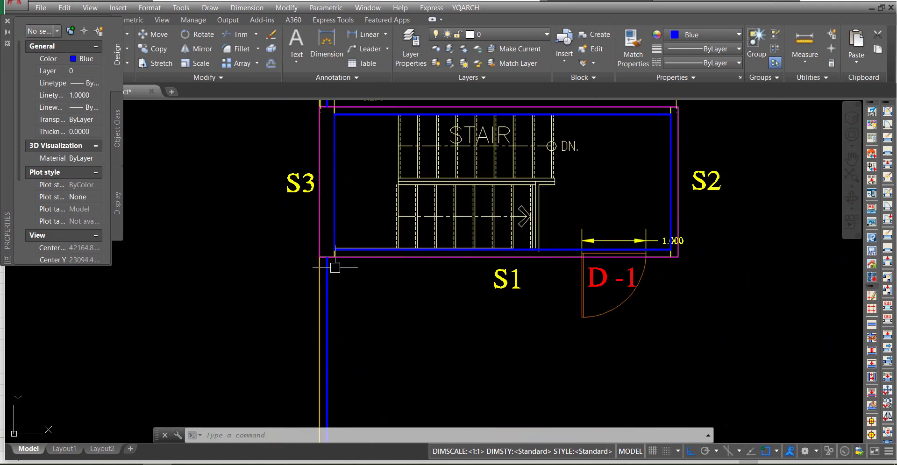
click(328, 262)
scroll(82, 221, down, 2)
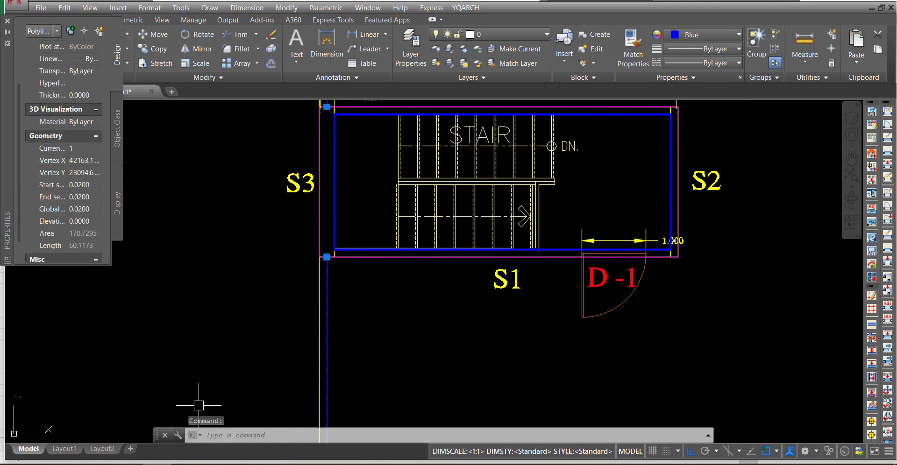
Enter 60.11 as the Parpet Wall length in D46.
key(alt+Tab)
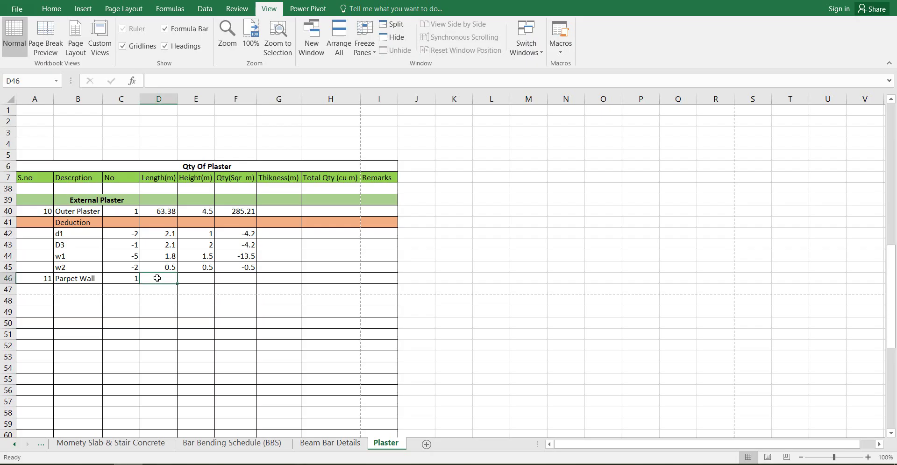
text(60.11)
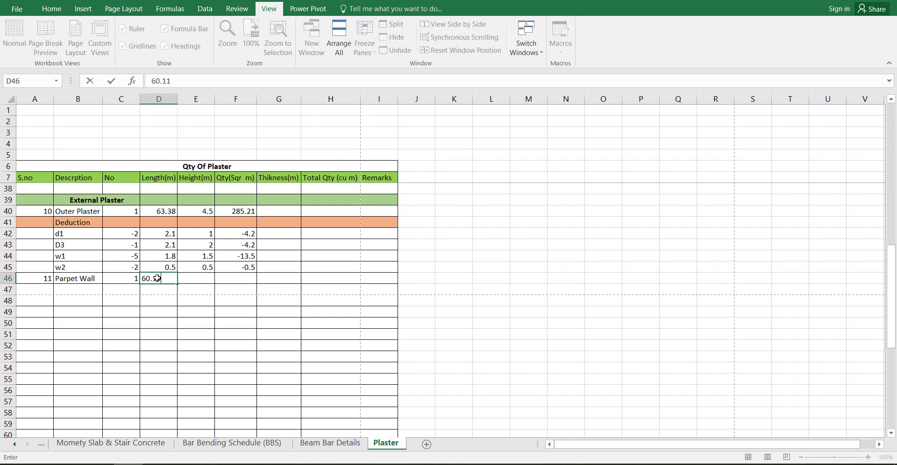
click(205, 278)
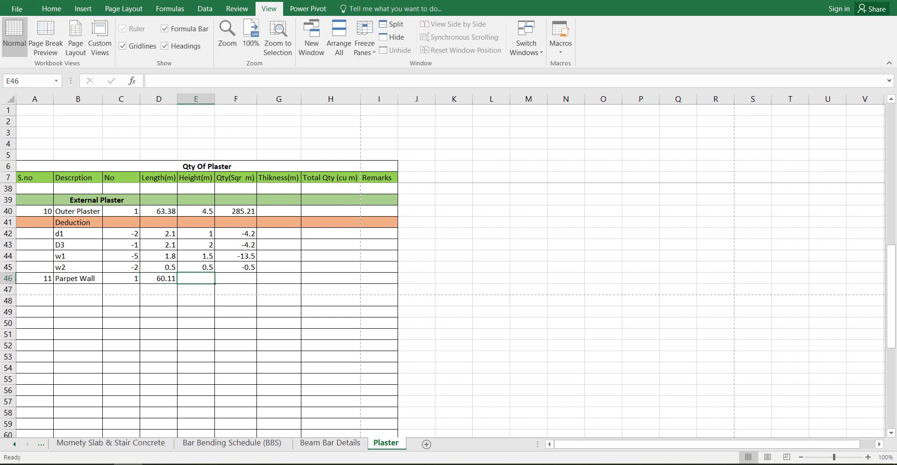
Zoom and pan the AutoCAD elevation to show the wall height dimensions.
key(alt+Tab)
scroll(373, 210, down, 5)
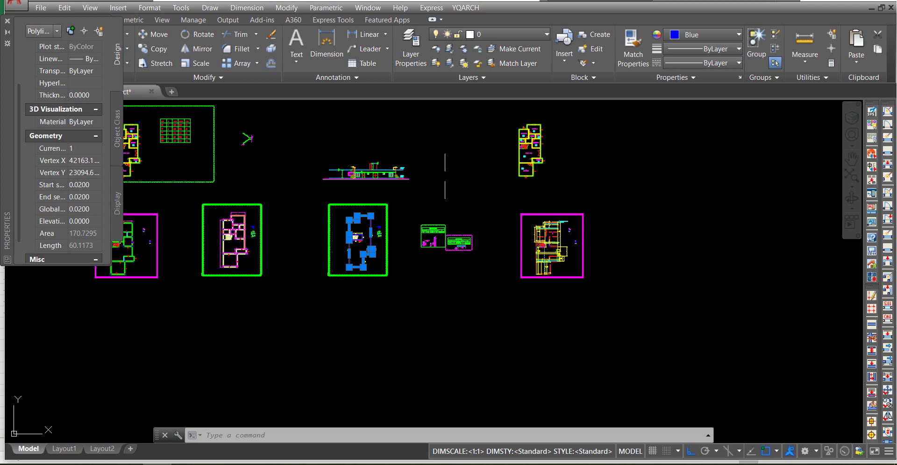
scroll(310, 174, up, 5)
scroll(311, 174, up, 6)
scroll(299, 140, up, 2)
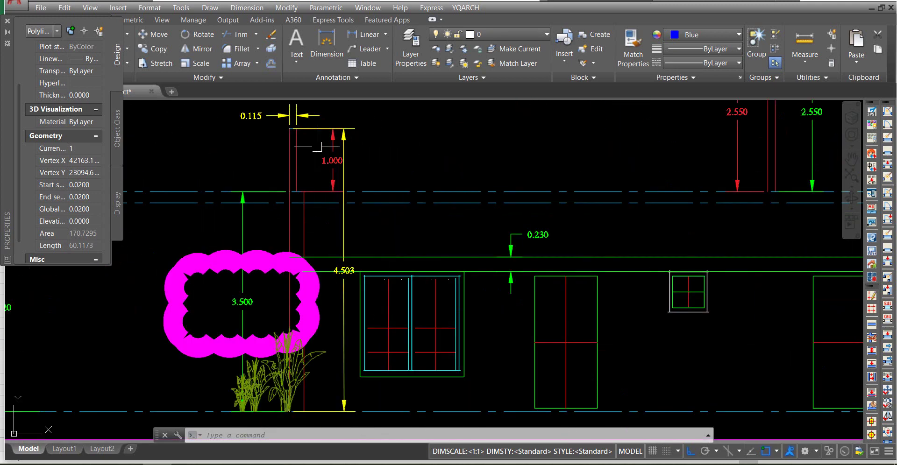
scroll(304, 153, up, 3)
drag(304, 152, 319, 206)
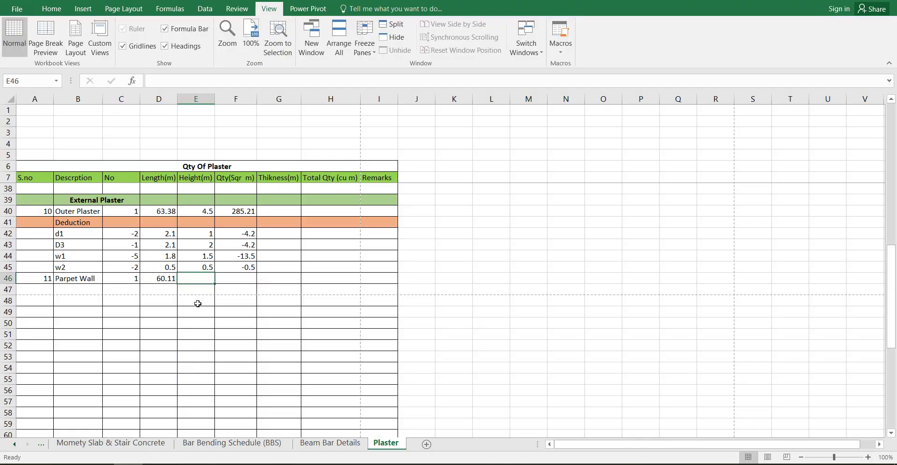
Give Parpet Wall height 1 (area 60.11) and put serial number 12 in A47.
text(1)
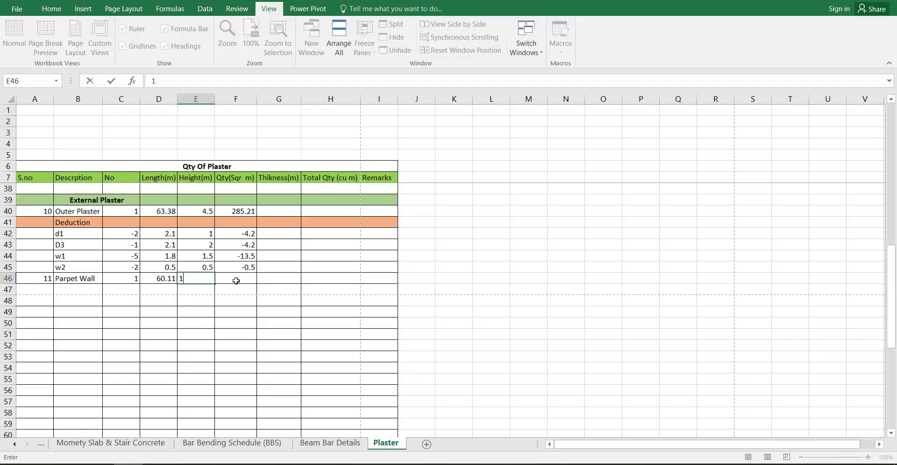
key(Return)
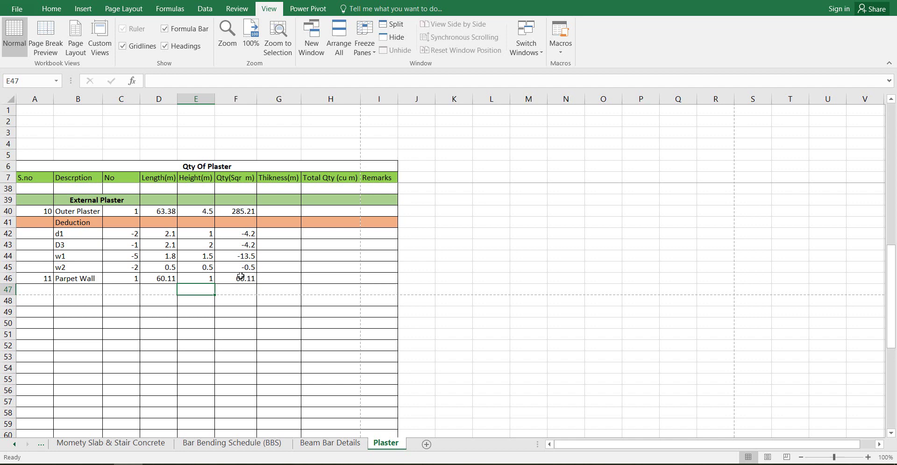
click(65, 289)
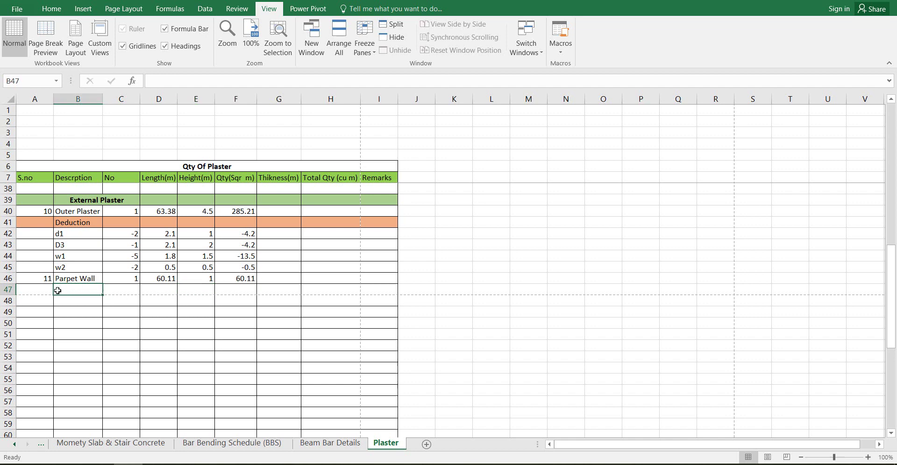
click(45, 292)
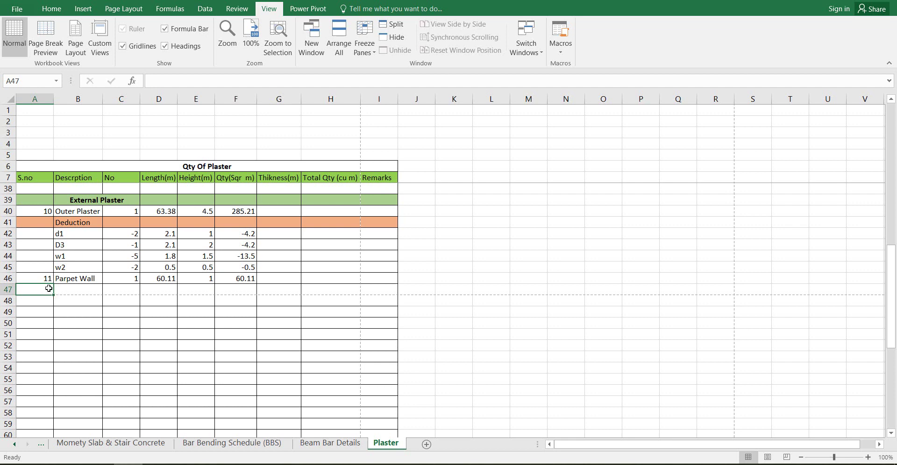
text(12)
key(Return)
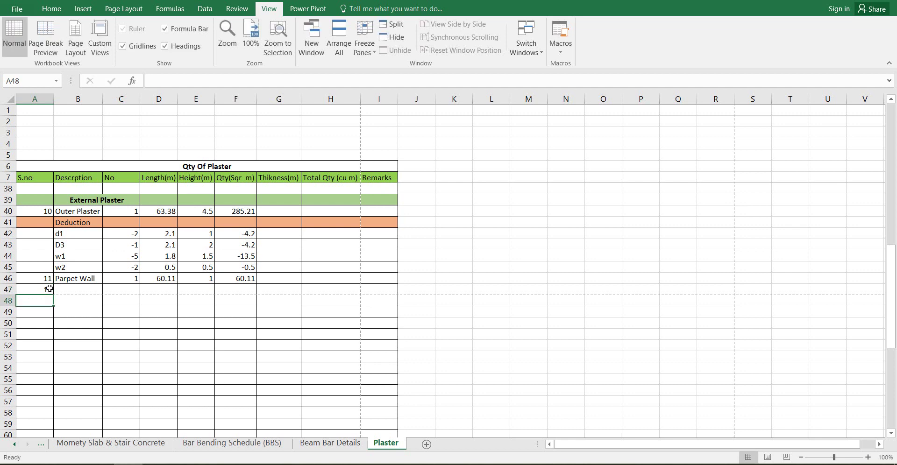
Enter 'Momety Ent' with No 1 in row 47.
click(58, 289)
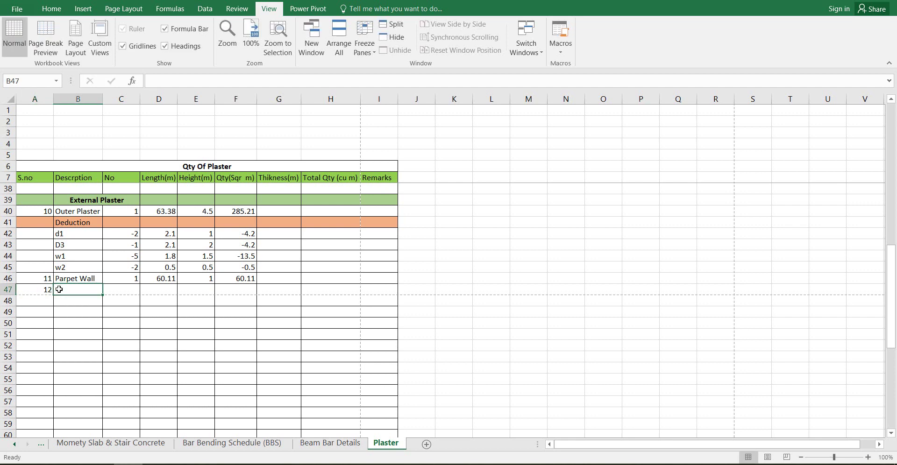
text(o)
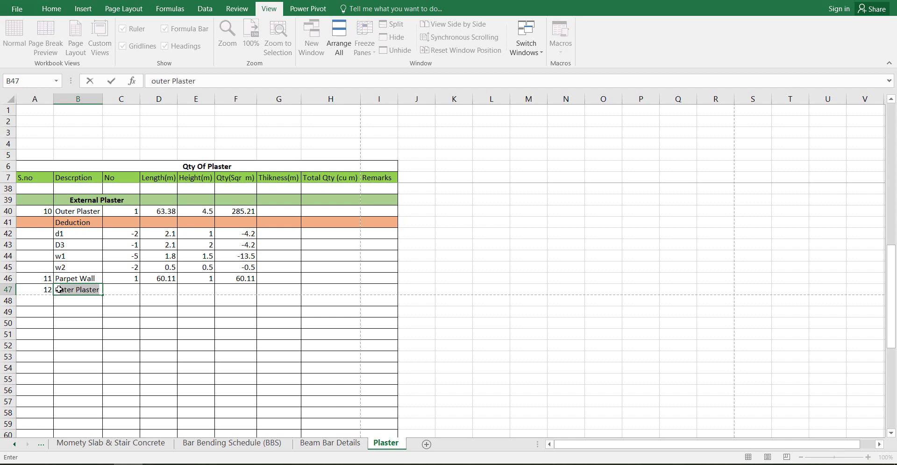
key(BackSpace)
text(Momety Ent)
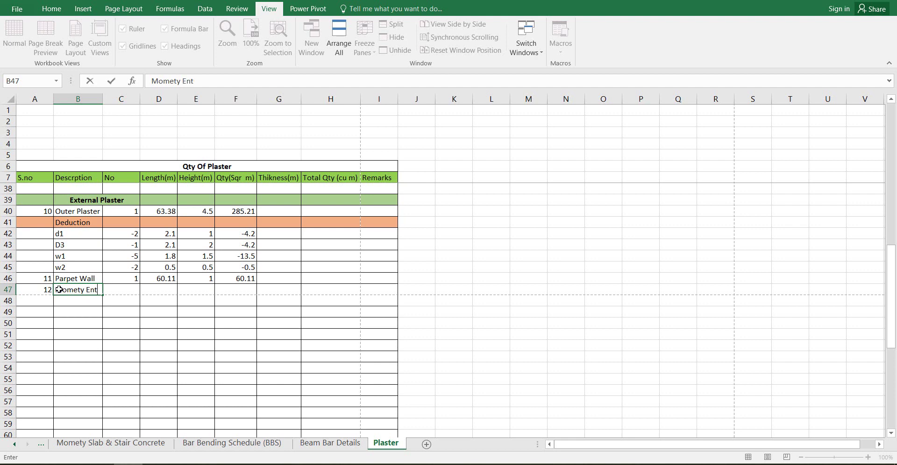
click(122, 292)
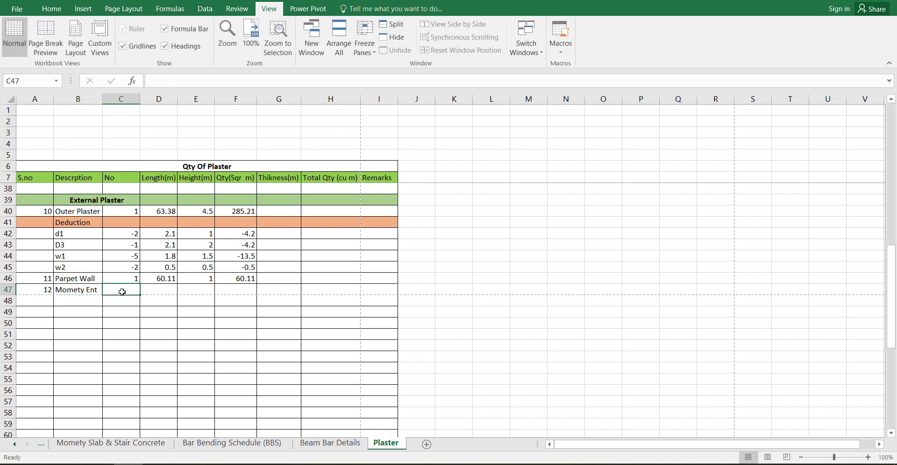
text(1)
click(171, 289)
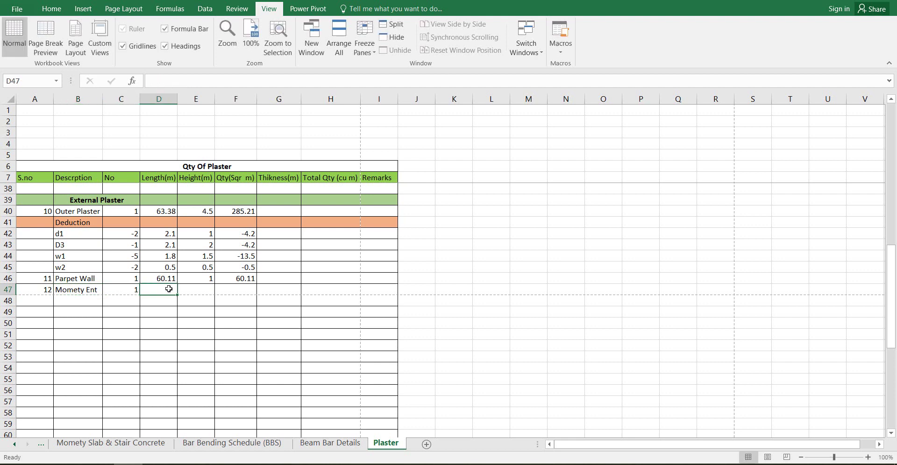
key(alt+Tab)
Select the stair room's closed blue polyline and read its length, 14.7747.
scroll(251, 294, down, 3)
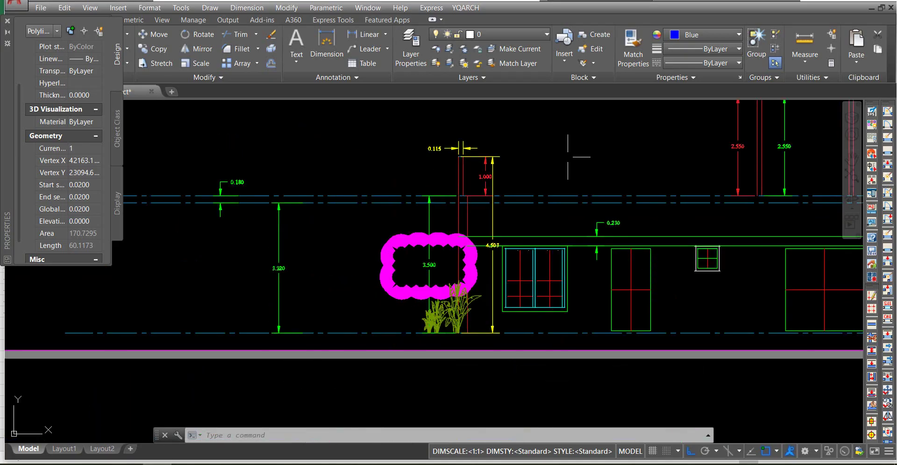
scroll(255, 280, down, 3)
scroll(556, 327, up, 2)
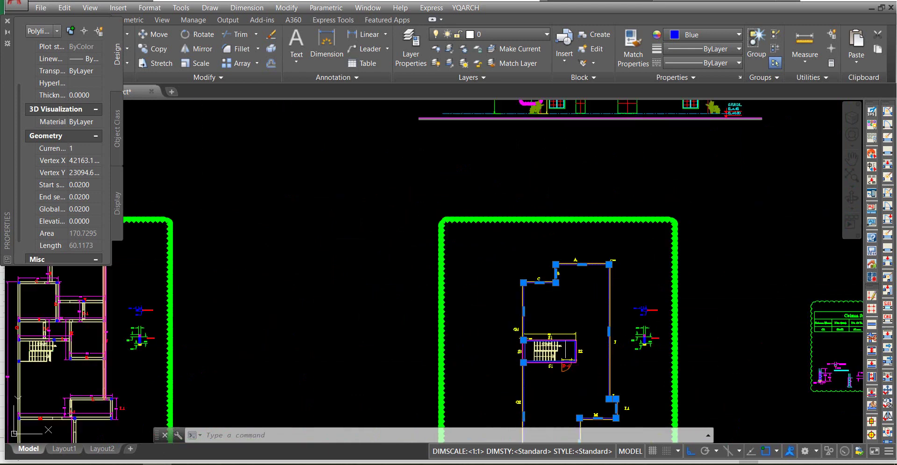
scroll(555, 327, up, 6)
key(Escape)
key(Escape)
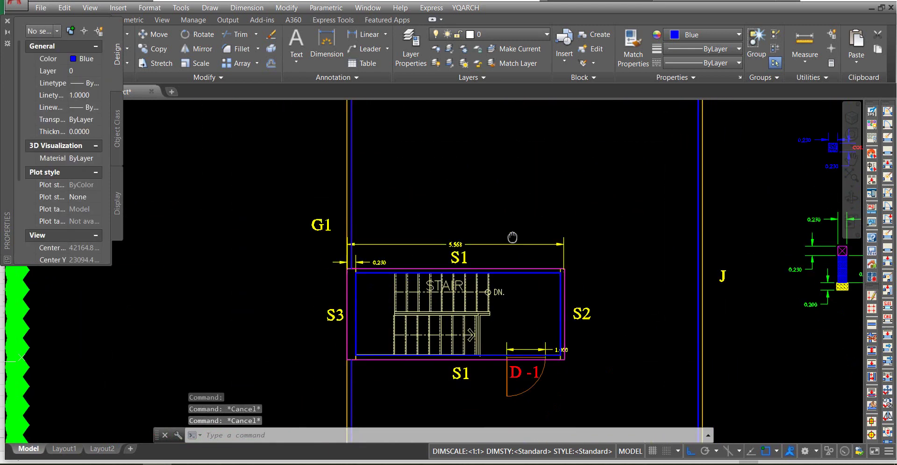
scroll(510, 221, up, 4)
click(510, 220)
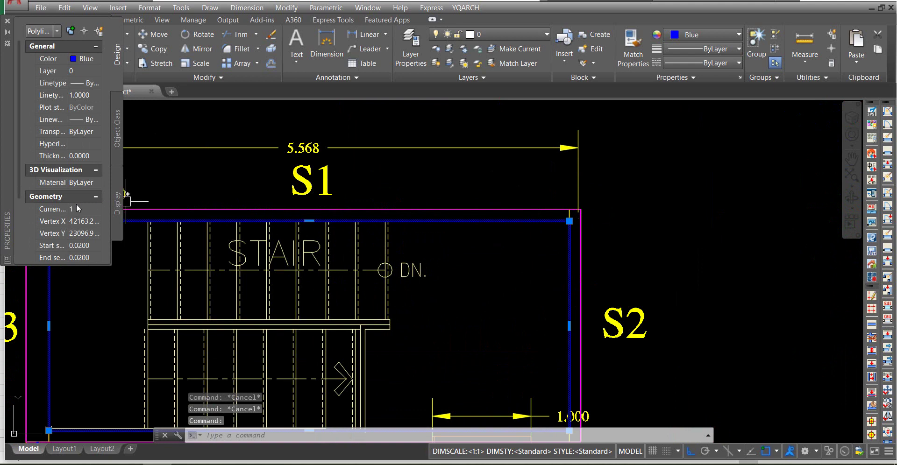
scroll(120, 194, down, 3)
scroll(122, 194, down, 3)
scroll(516, 244, down, 1)
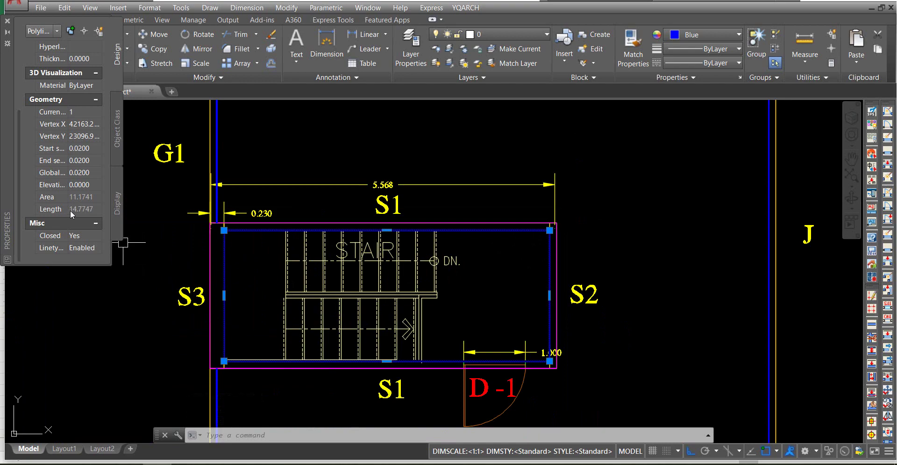
Enter 14.77 as the Momety Ent length in D47.
click(127, 464)
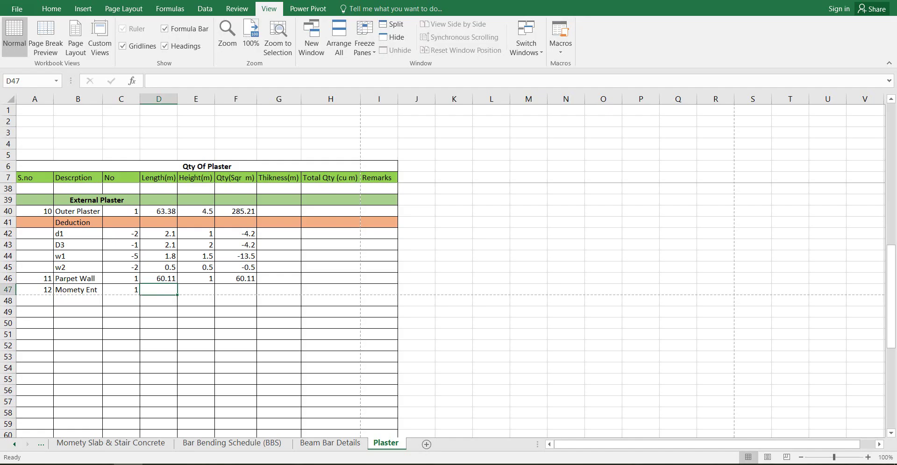
text(14.77)
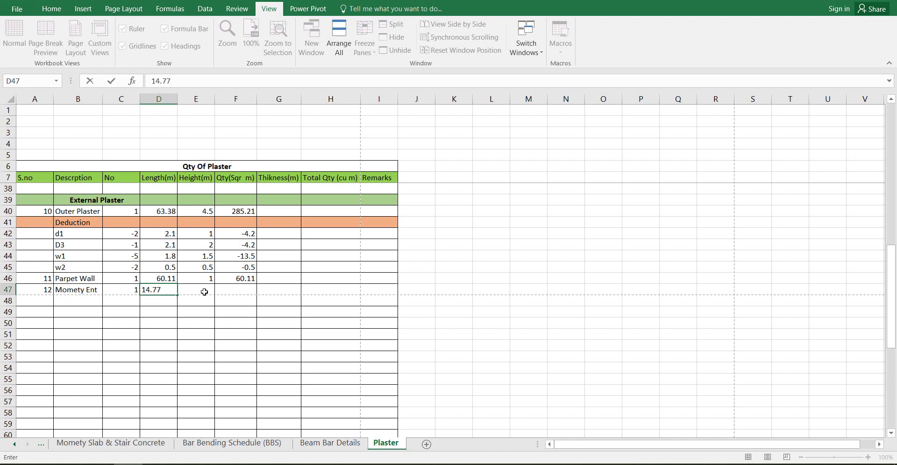
click(204, 292)
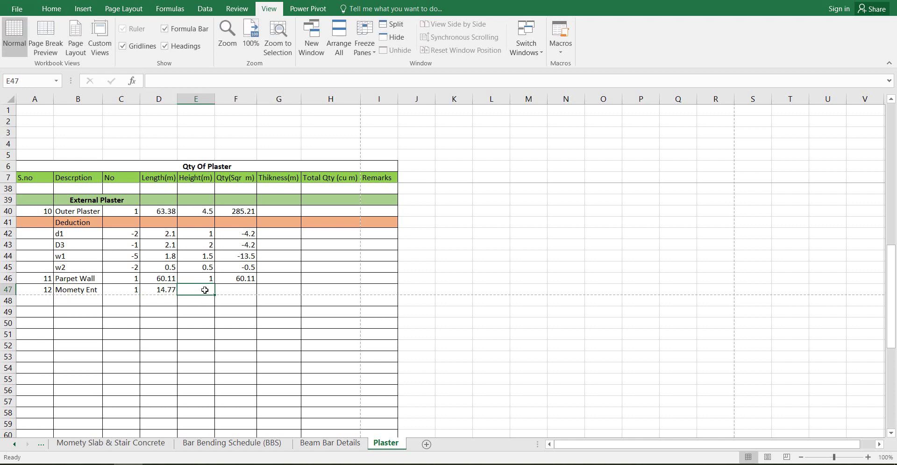
key(alt+Tab)
Zoom into the elevation door to read its 2.550 height dimension.
scroll(490, 303, down, 2)
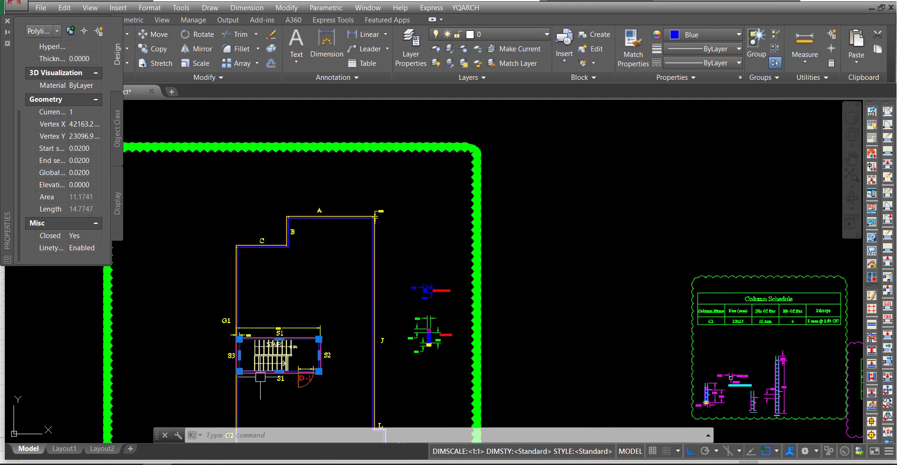
scroll(491, 302, down, 2)
scroll(411, 146, up, 3)
scroll(410, 150, up, 3)
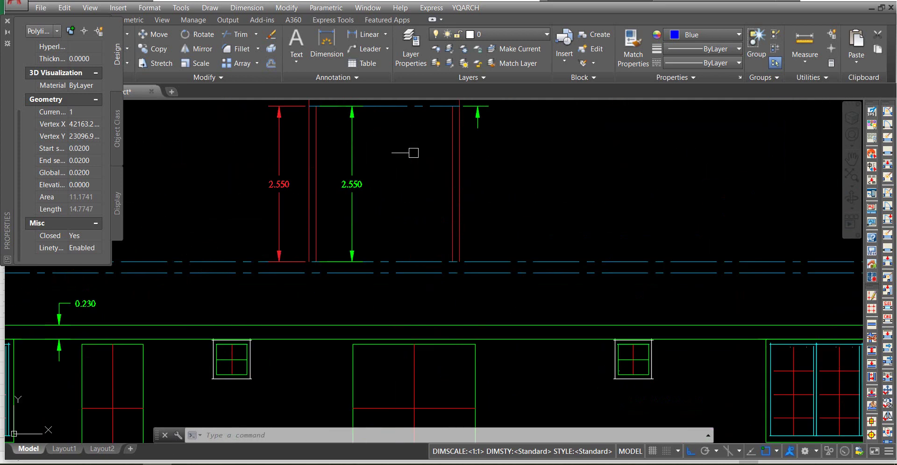
scroll(439, 216, up, 1)
scroll(439, 216, up, 1)
scroll(352, 180, up, 1)
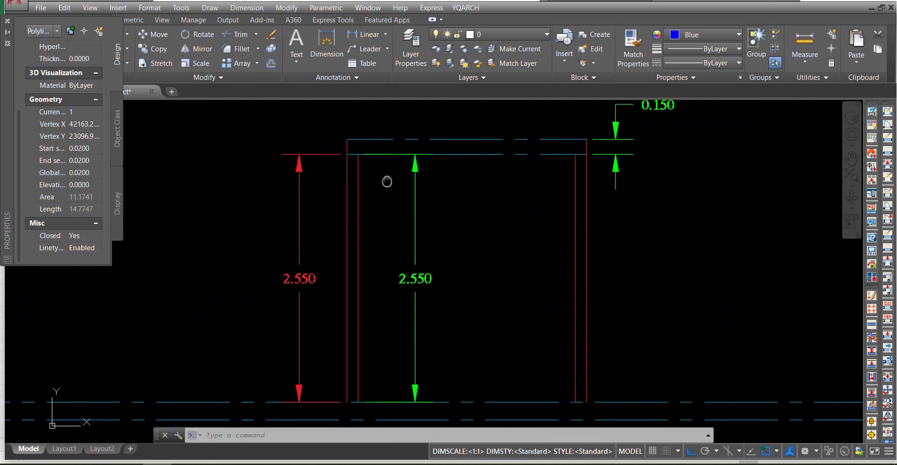
scroll(382, 180, up, 1)
drag(381, 241, 398, 243)
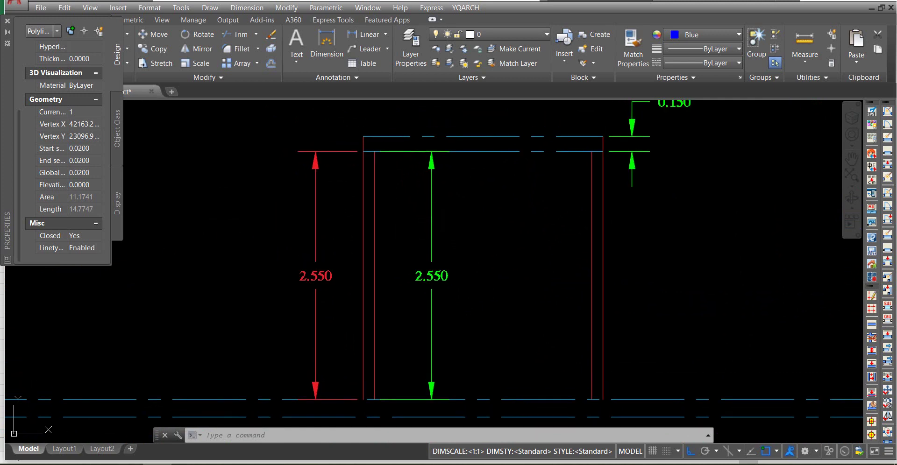
Give Momety Ent height 2.55 (area 37.6635) and select the Deduction row 41.
key(alt+Tab)
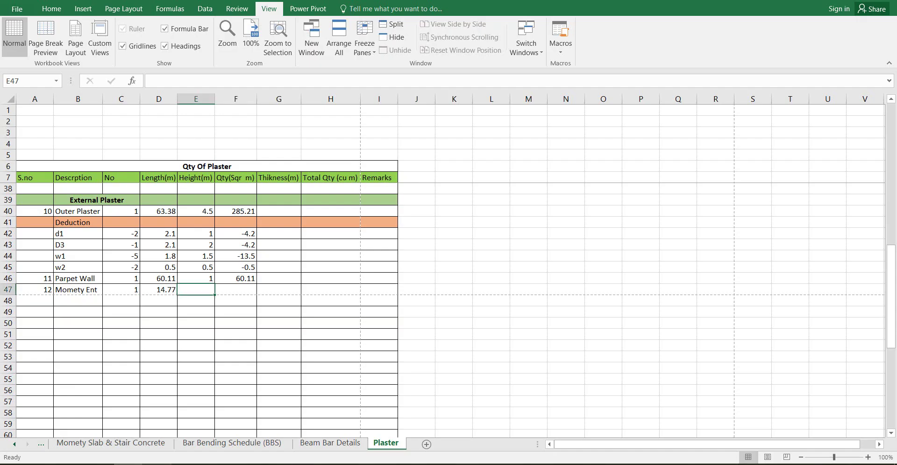
text(2.55)
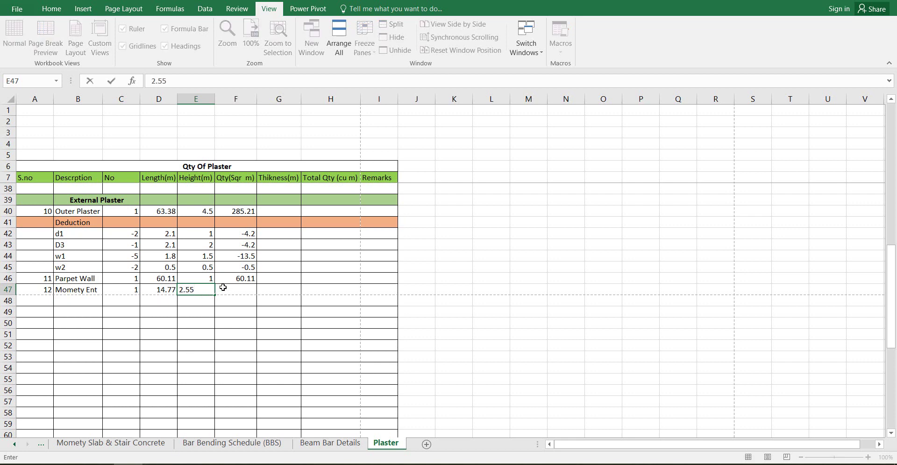
click(223, 288)
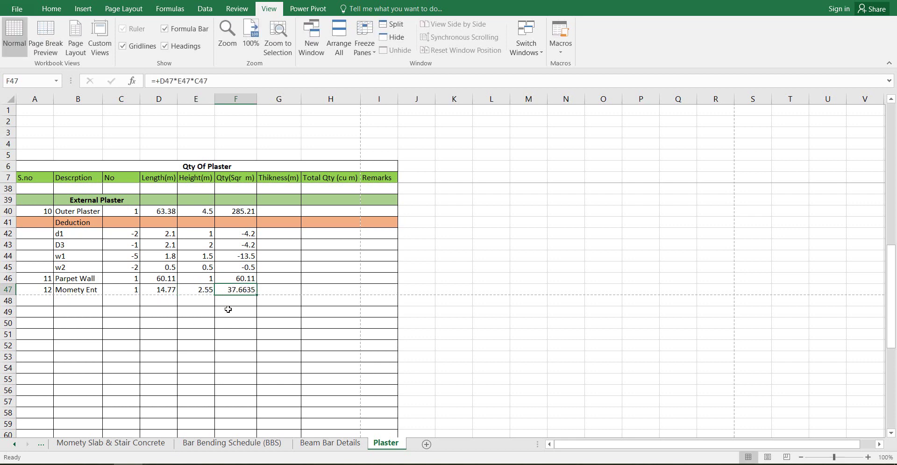
click(75, 300)
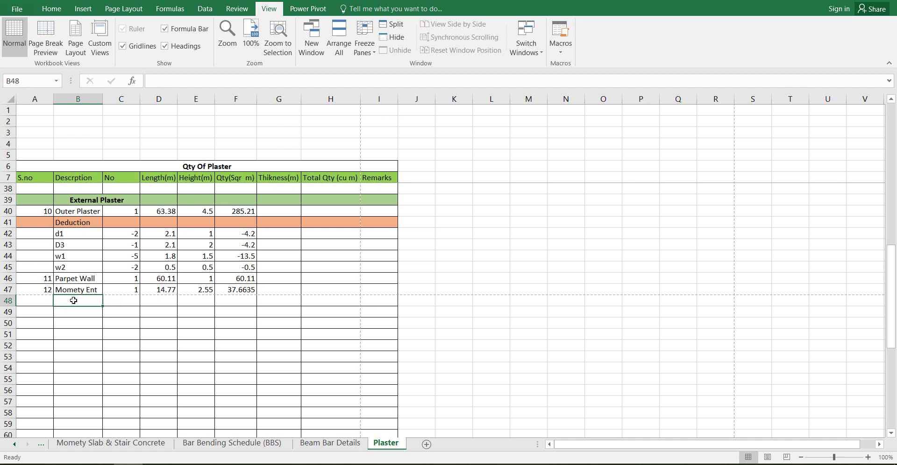
drag(29, 222, 378, 225)
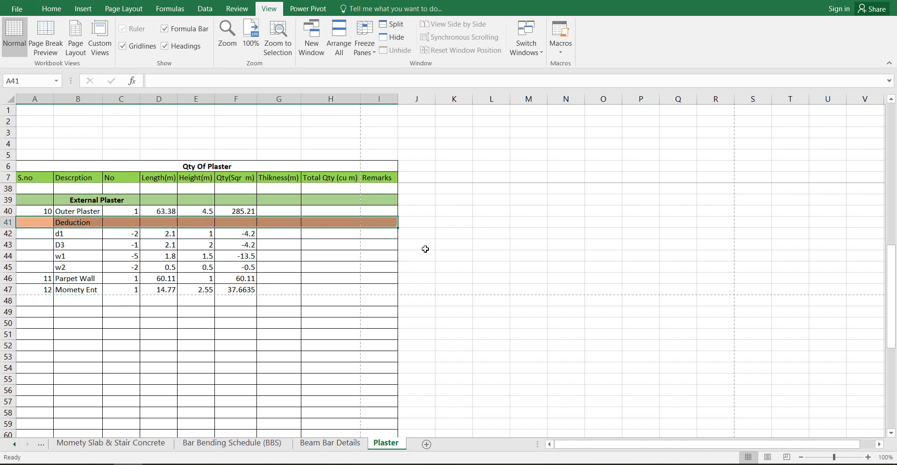
Copy the orange Deduction heading from row 41 into row 48.
key(ctrl+c)
click(48, 299)
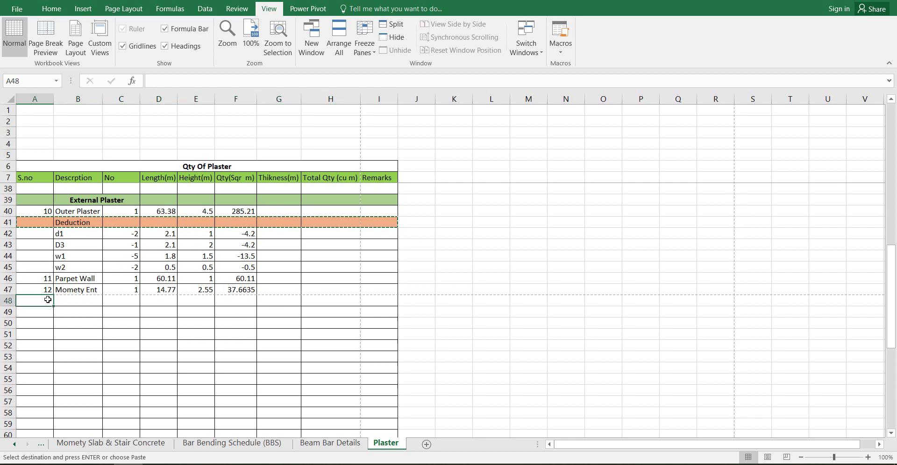
key(ctrl+v)
click(79, 313)
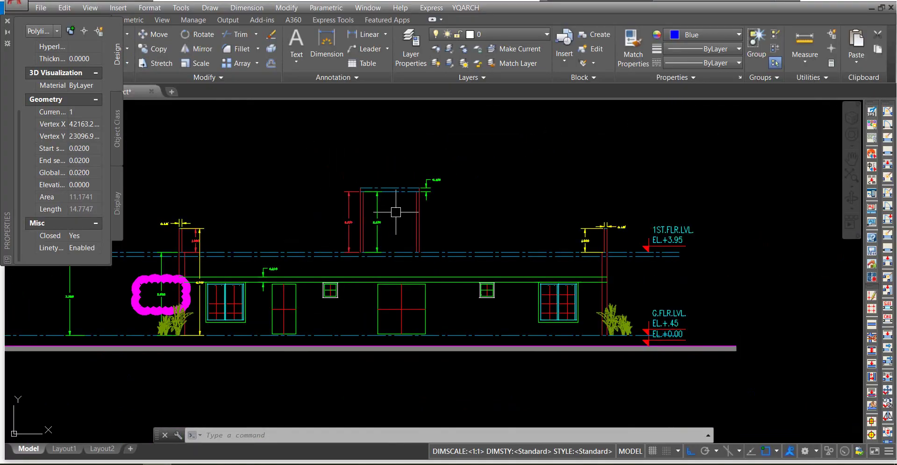
scroll(396, 212, down, 3)
scroll(396, 213, down, 3)
scroll(346, 326, up, 8)
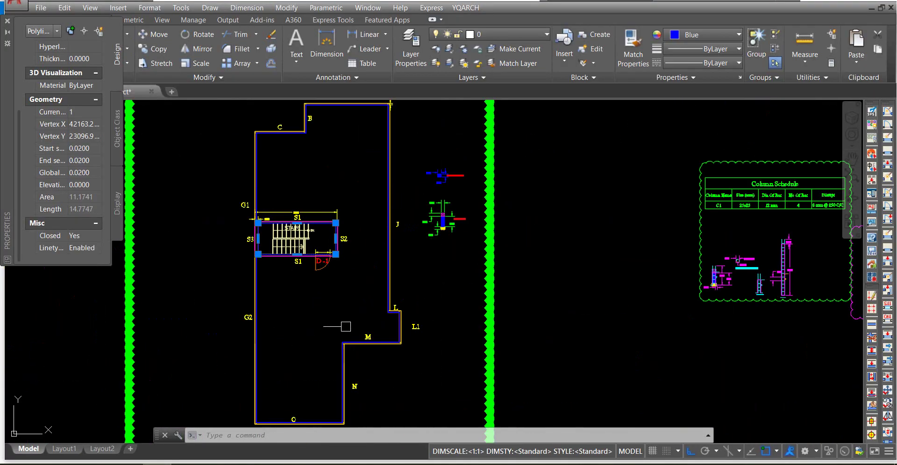
scroll(346, 326, up, 3)
key(Escape)
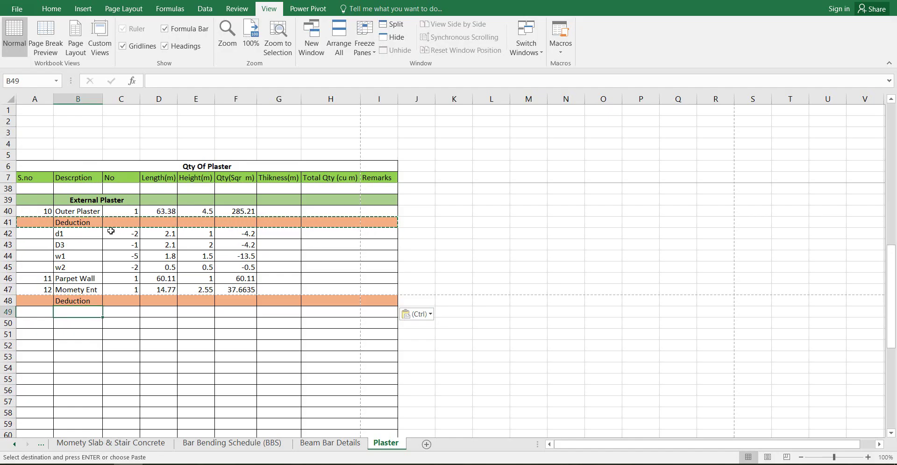
Copy the d1 deduction (-2 × 2.1 × 1 = -4.2) from row 33 into row 49.
scroll(111, 231, up, 1)
scroll(98, 233, up, 1)
scroll(77, 234, up, 1)
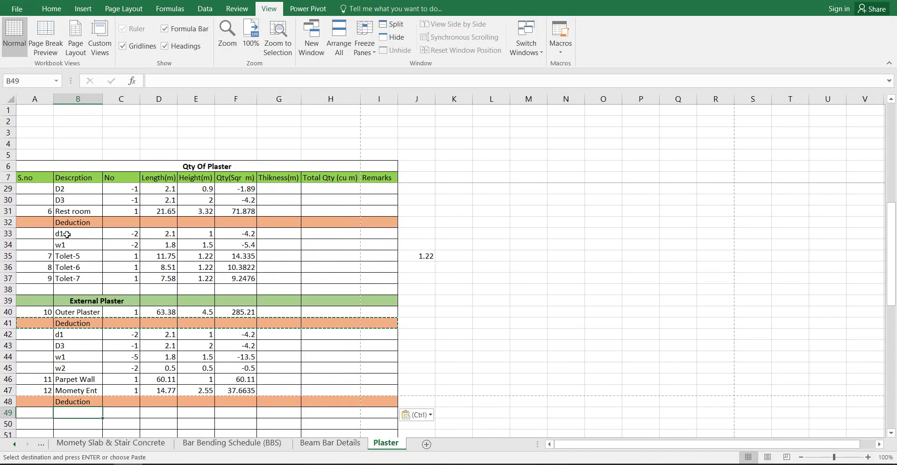
drag(67, 235, 248, 235)
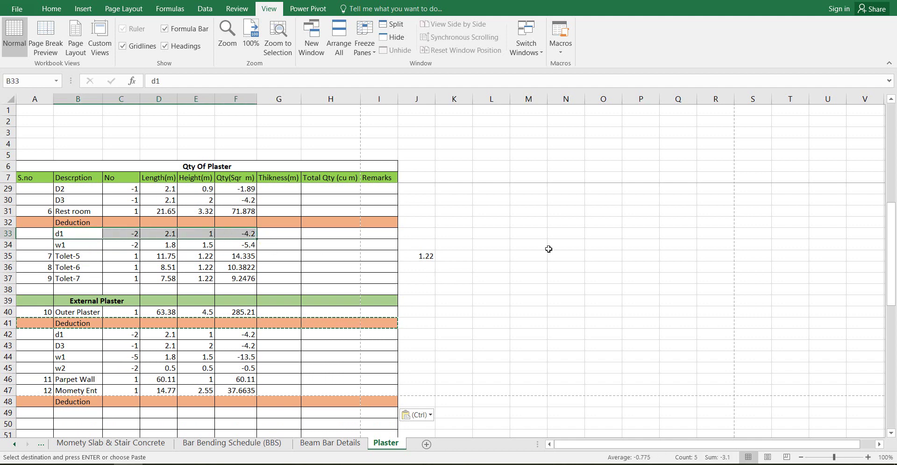
key(Return)
scroll(262, 304, down, 2)
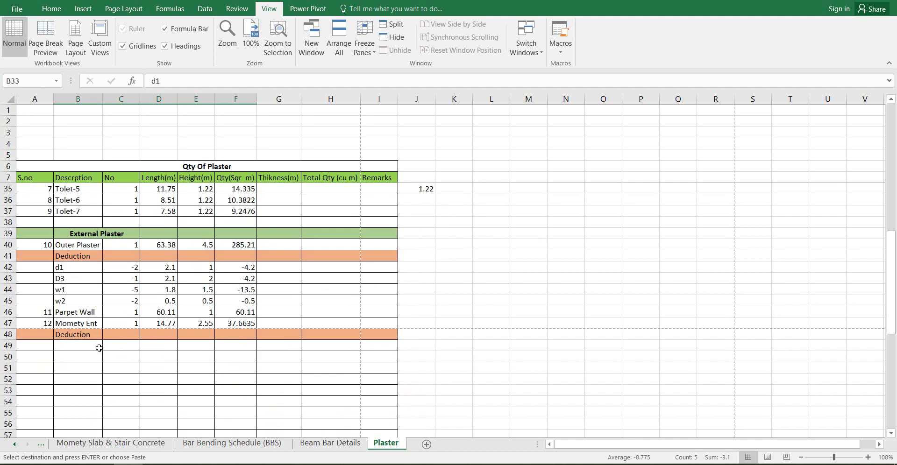
click(96, 347)
key(ctrl+v)
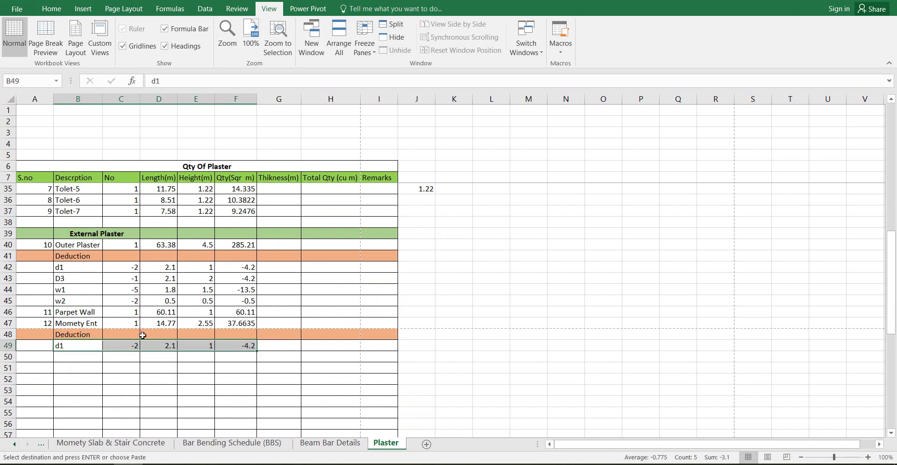
scroll(94, 346, down, 2)
click(84, 293)
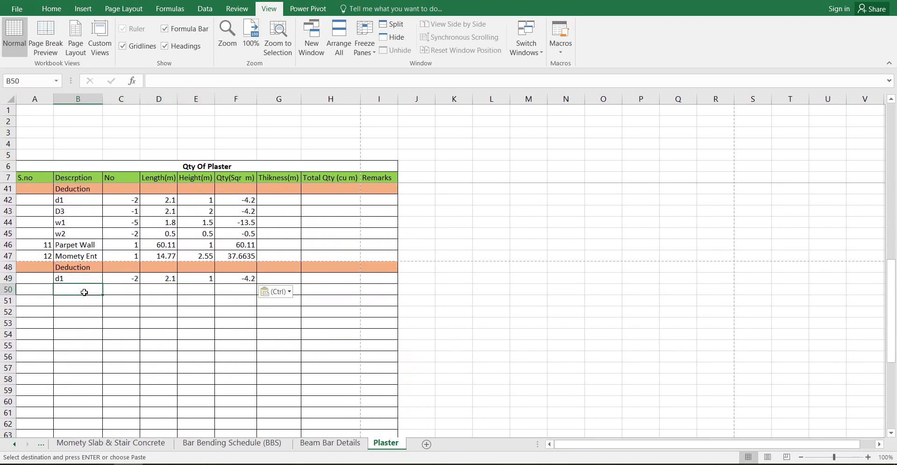
click(50, 291)
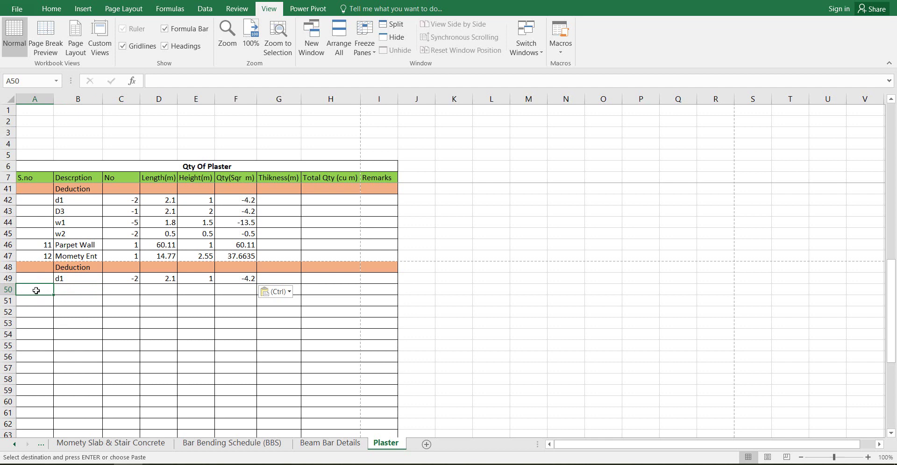
Enter item 13, 'Momety Ext', with a count of 1 in row 50.
text(13)
key(Return)
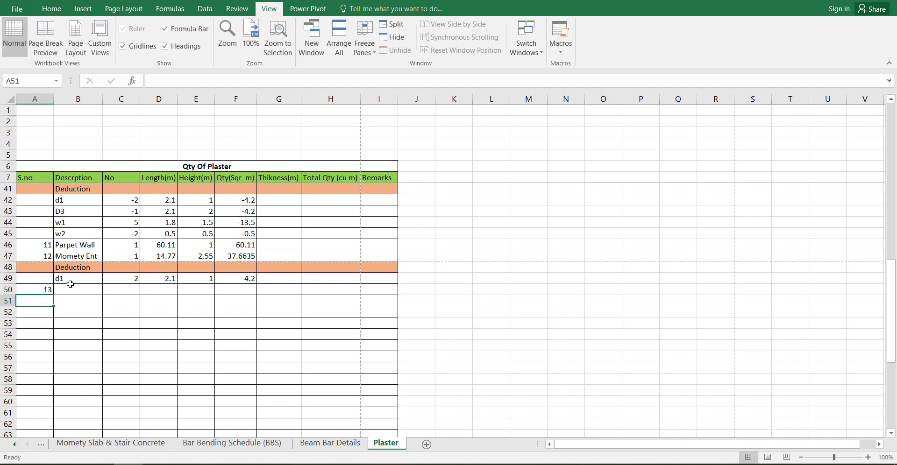
click(77, 286)
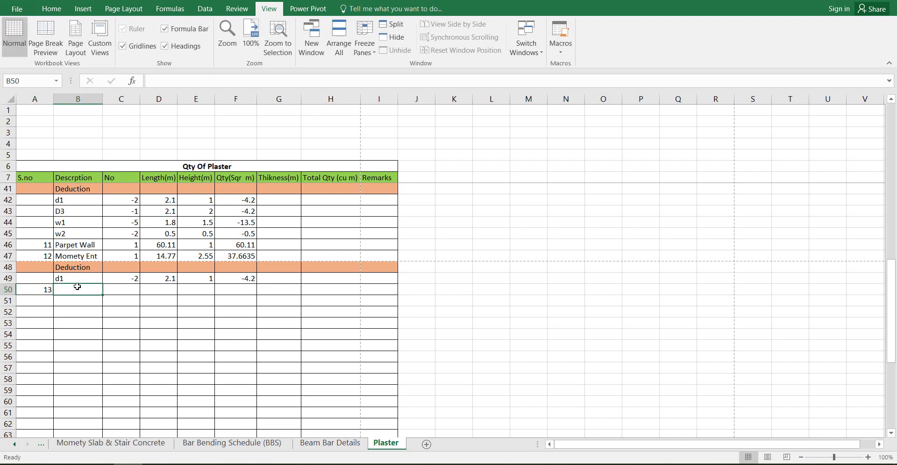
text(Momety Ent)
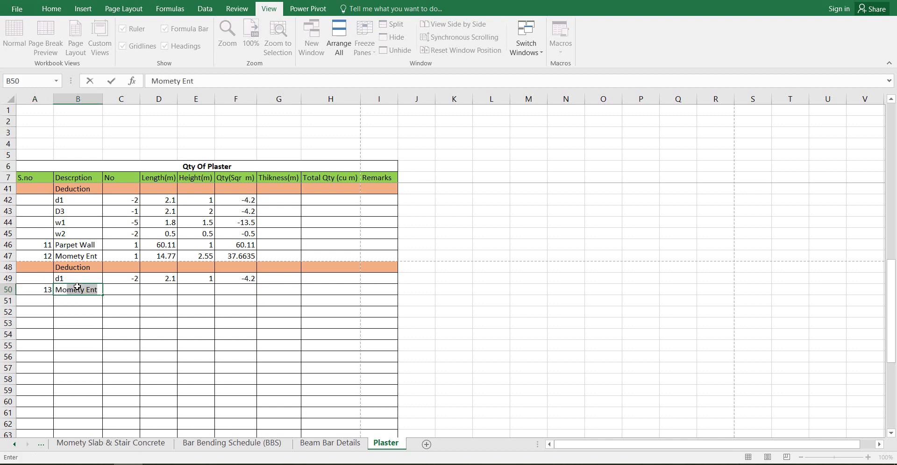
key(Tab)
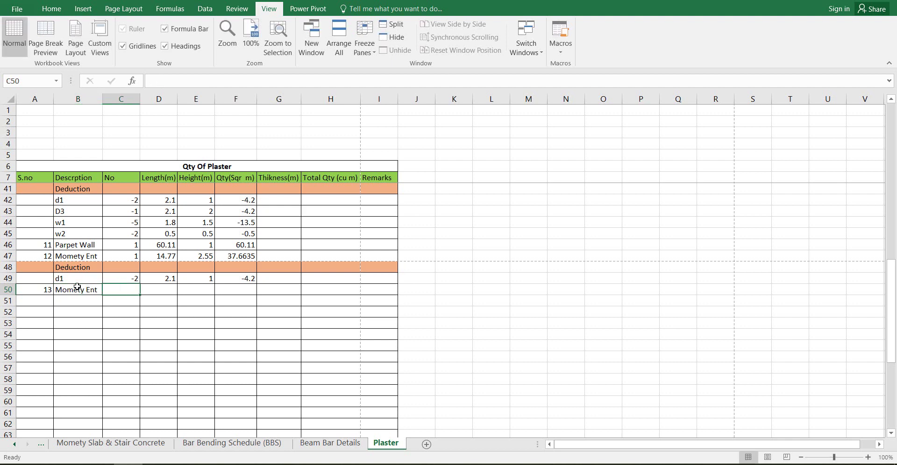
click(93, 290)
double_click(98, 290)
text(x)
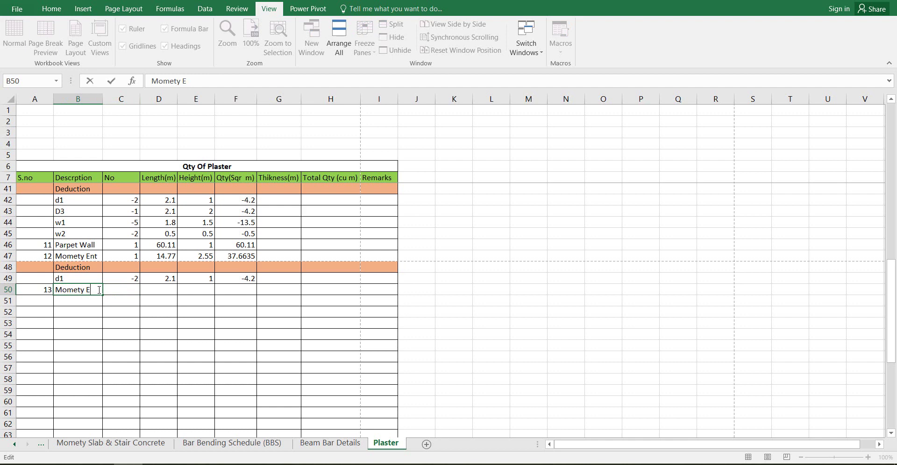
click(134, 289)
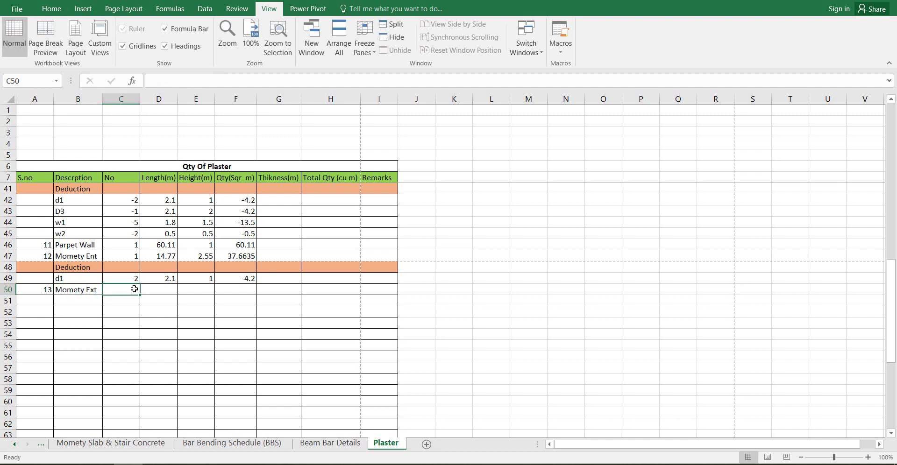
text(1)
key(Tab)
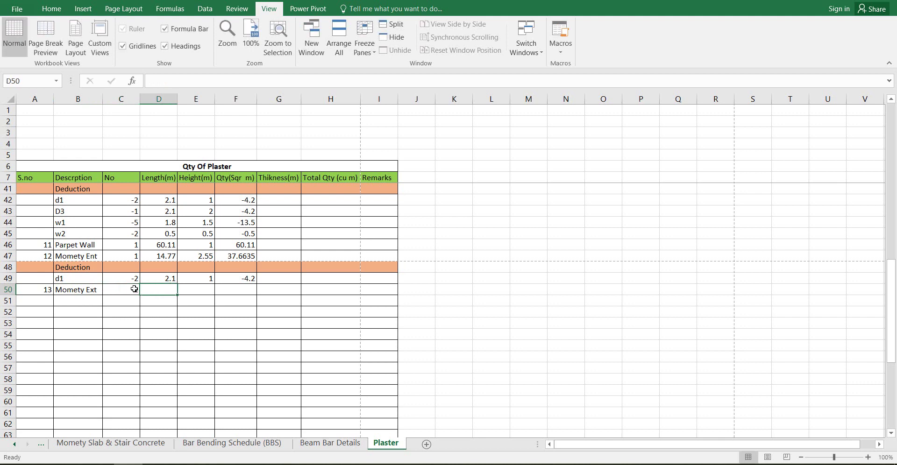
Change d1's count in C49 to -1, making its quantity -2.1.
click(133, 278)
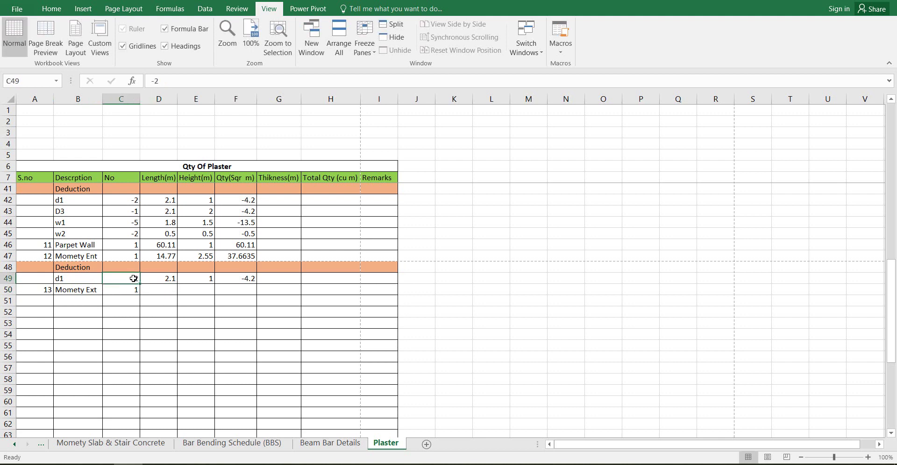
text(-1)
key(Return)
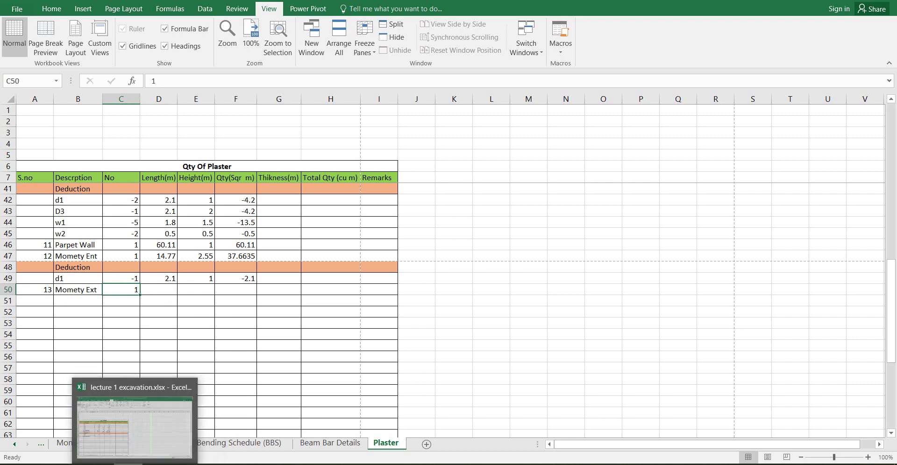
click(166, 425)
Draw a polyline around the stair enclosure along its top and bottom edges.
scroll(373, 173, down, 2)
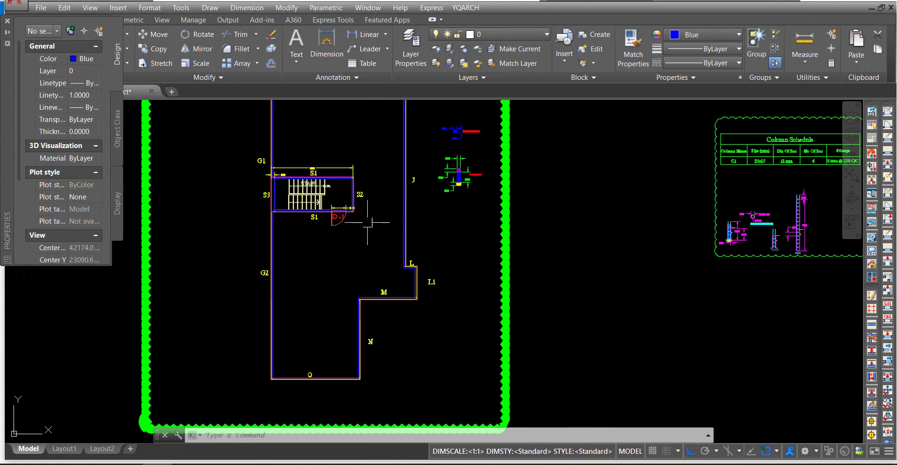
scroll(332, 163, up, 4)
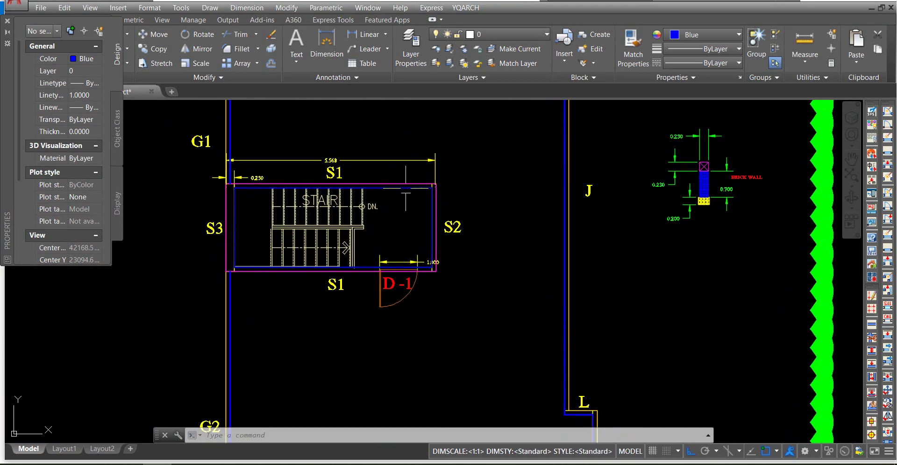
scroll(415, 177, up, 4)
scroll(512, 177, down, 2)
scroll(467, 172, down, 1)
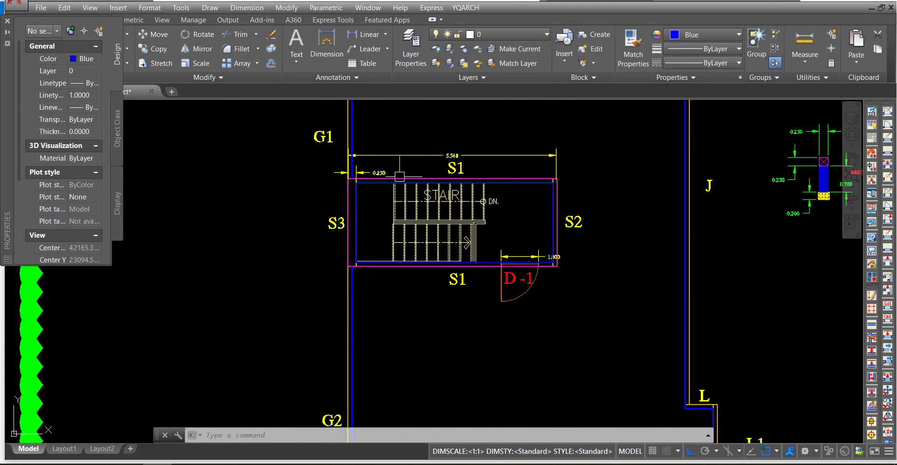
scroll(425, 168, up, 1)
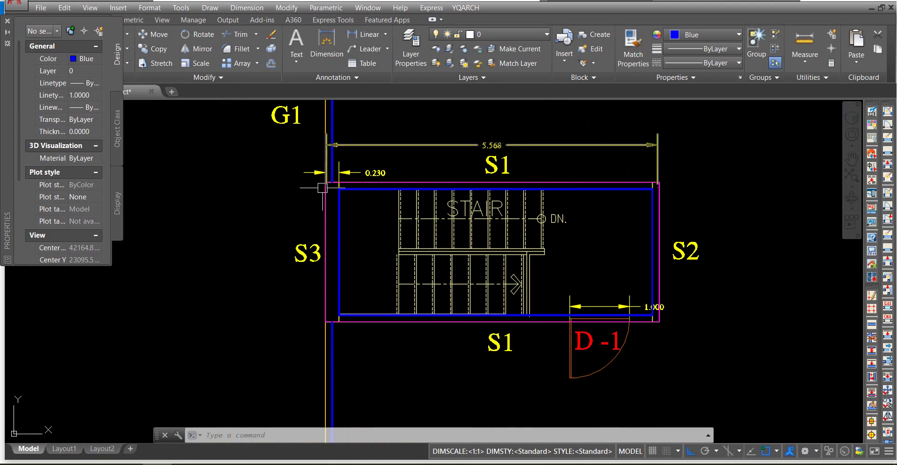
scroll(338, 178, up, 2)
scroll(392, 155, down, 2)
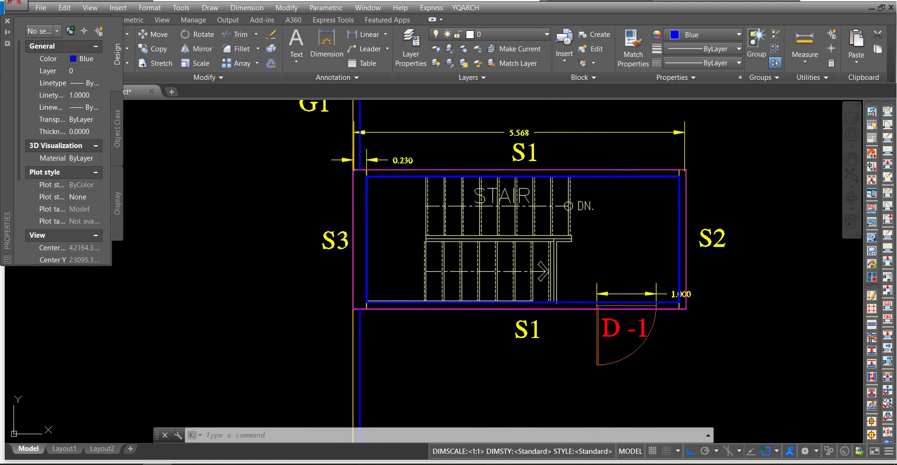
scroll(367, 303, up, 3)
scroll(367, 304, down, 3)
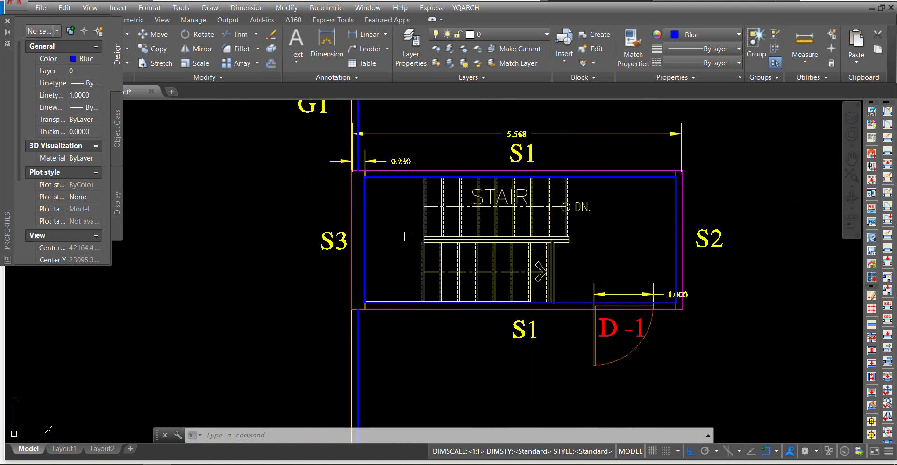
text(pl)
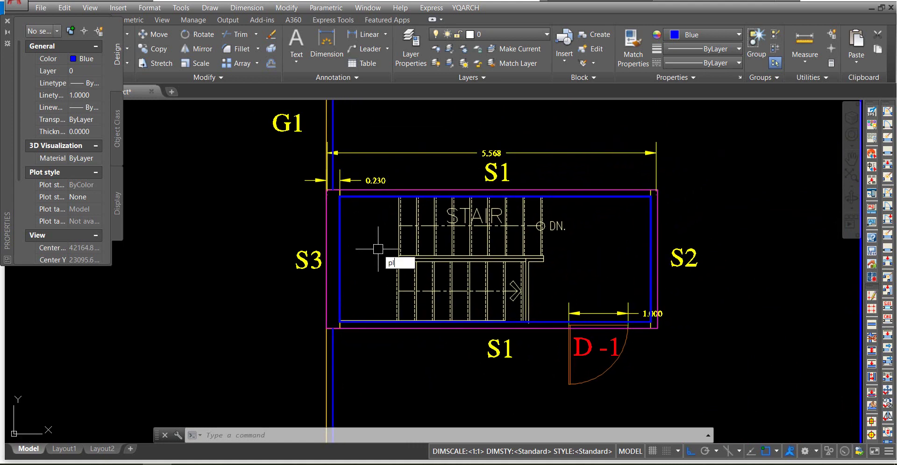
key(Return)
scroll(329, 192, up, 3)
click(329, 197)
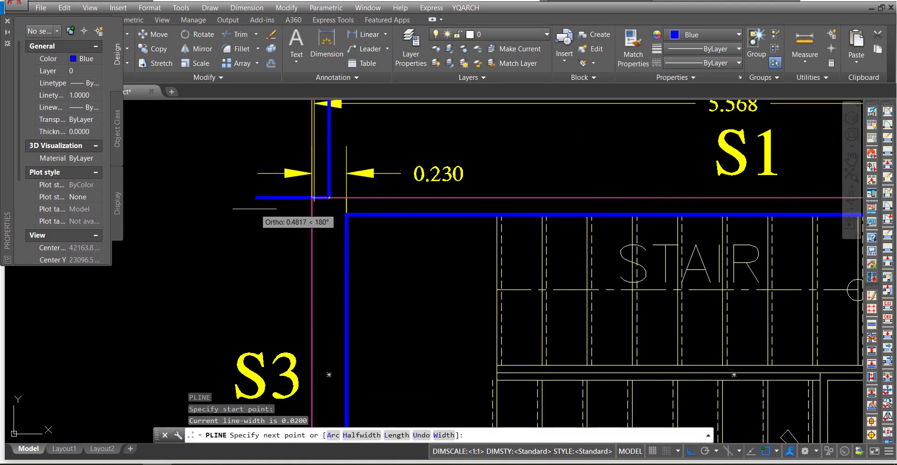
scroll(329, 197, down, 3)
scroll(460, 201, up, 3)
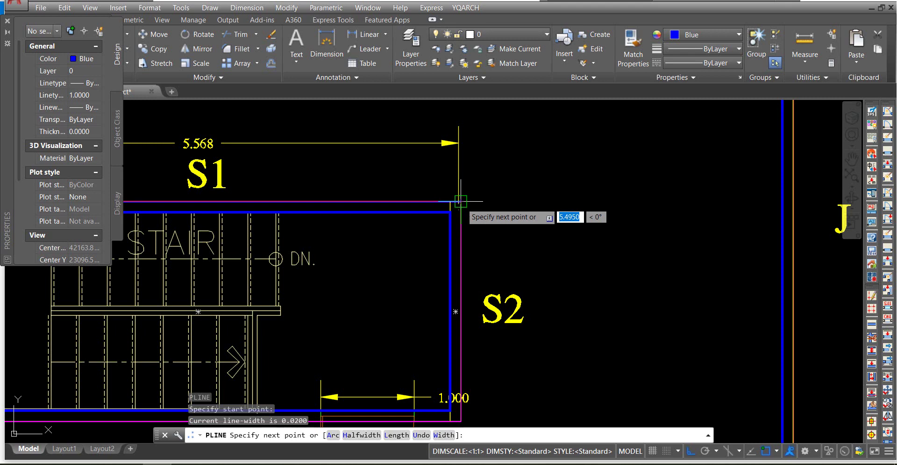
click(460, 201)
scroll(460, 201, down, 3)
scroll(478, 272, up, 3)
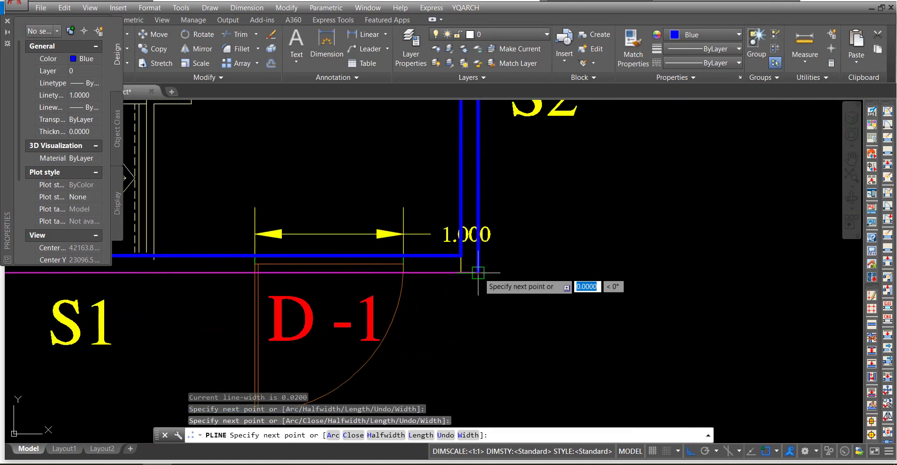
scroll(478, 272, down, 3)
scroll(192, 252, up, 2)
scroll(192, 252, up, 1)
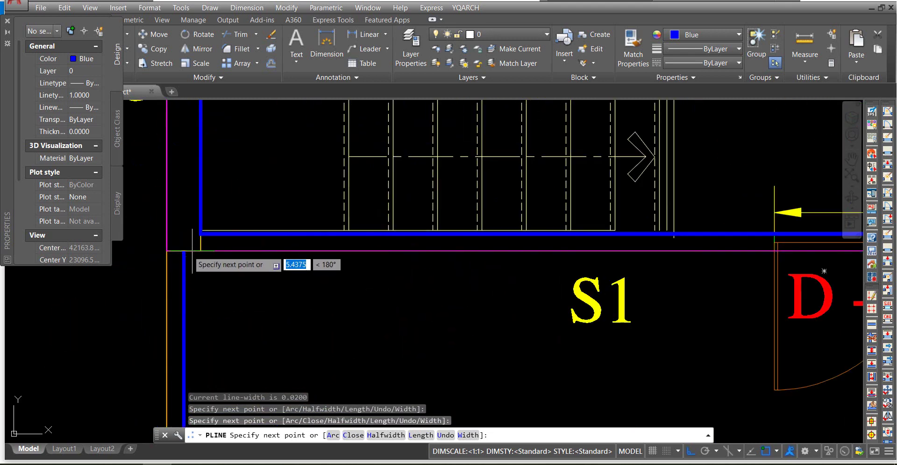
click(185, 250)
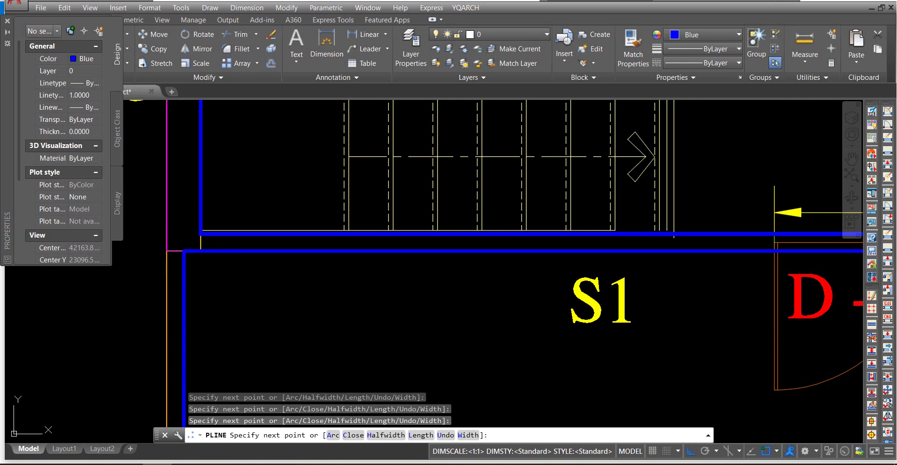
key(Return)
Select the blue stair polyline and read its length 13.5721 and area 13.1950.
scroll(197, 276, down, 1)
scroll(232, 155, down, 2)
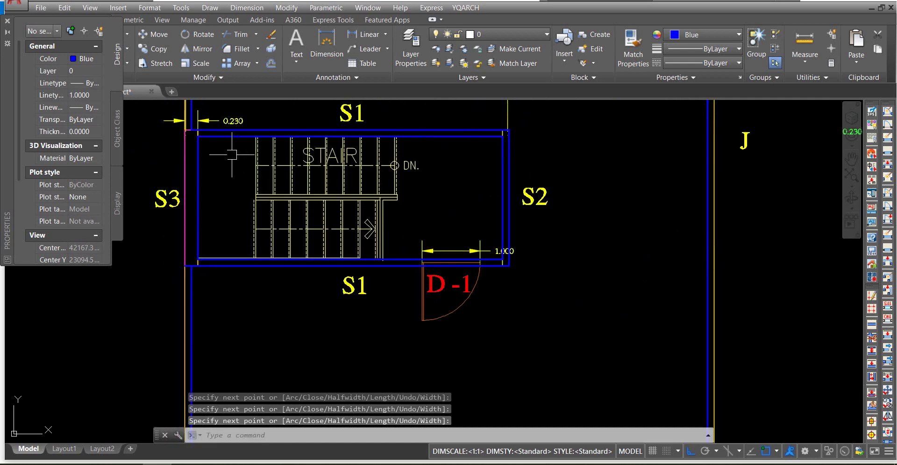
scroll(190, 130, up, 5)
click(200, 134)
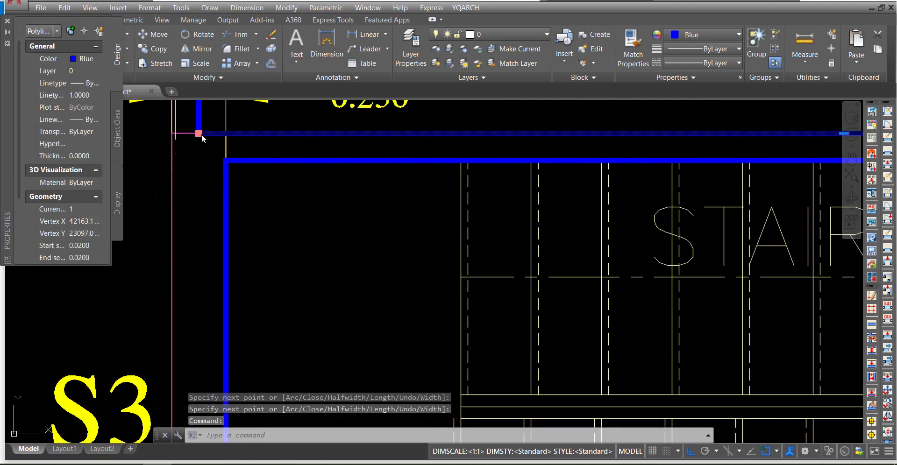
click(199, 133)
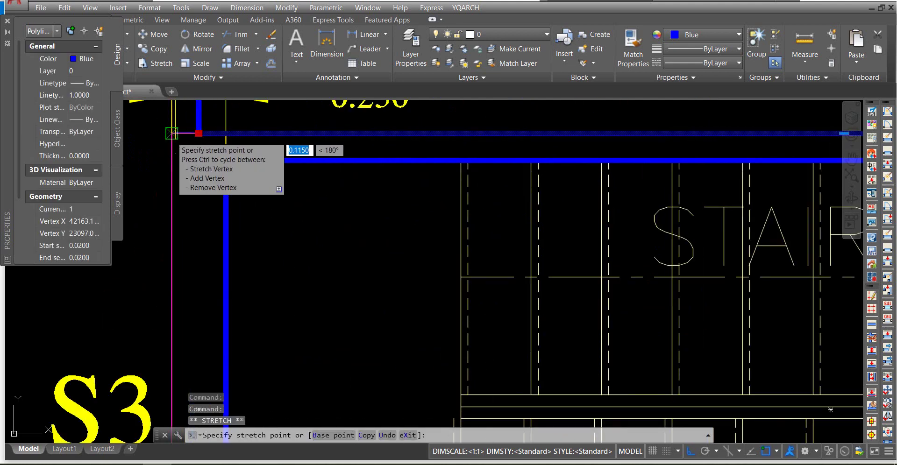
key(Escape)
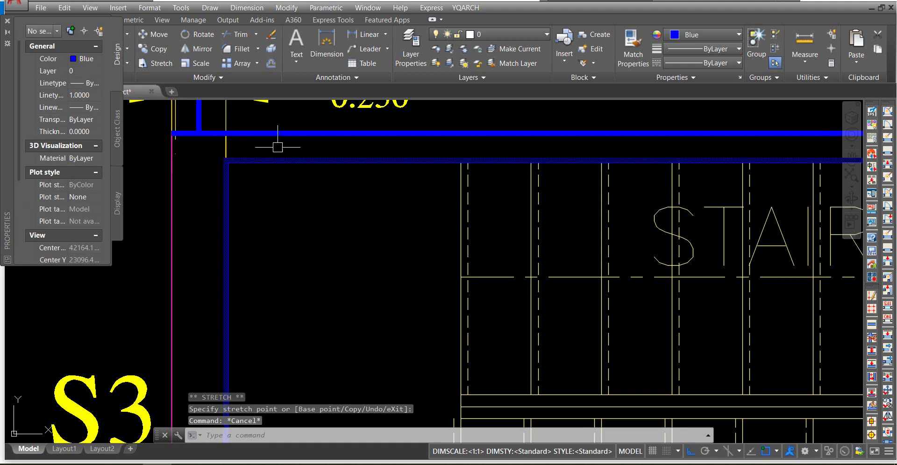
click(278, 134)
scroll(296, 136, down, 4)
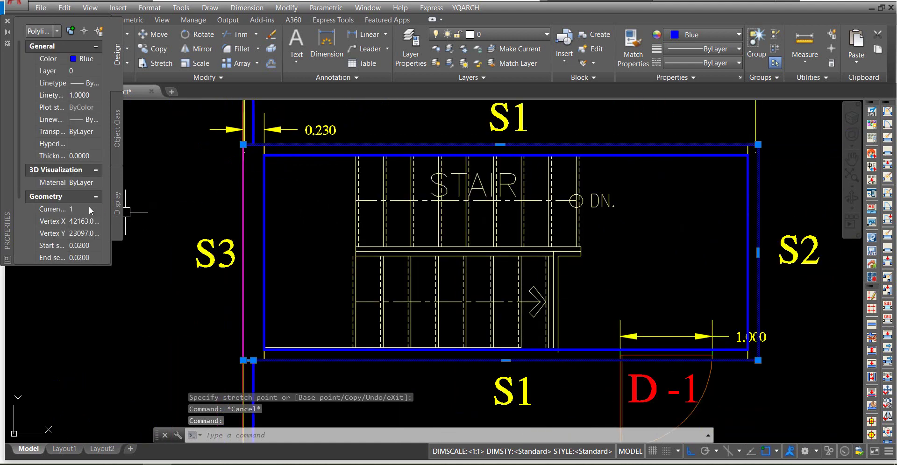
scroll(63, 227, down, 2)
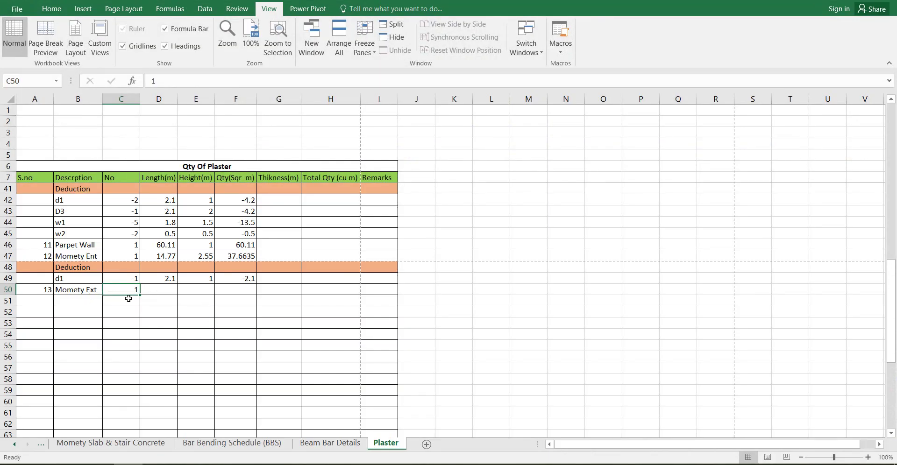
Enter 13.57 as the Momety Ext length in D50.
click(113, 306)
click(132, 291)
click(154, 292)
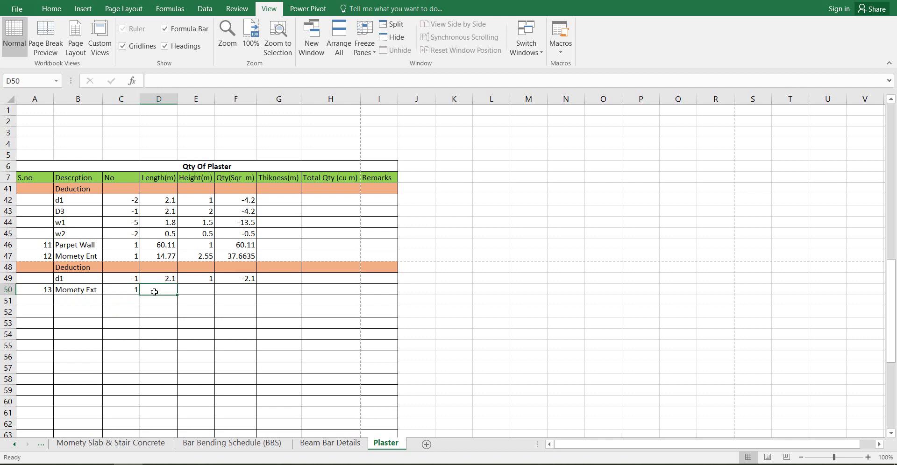
text(13.57)
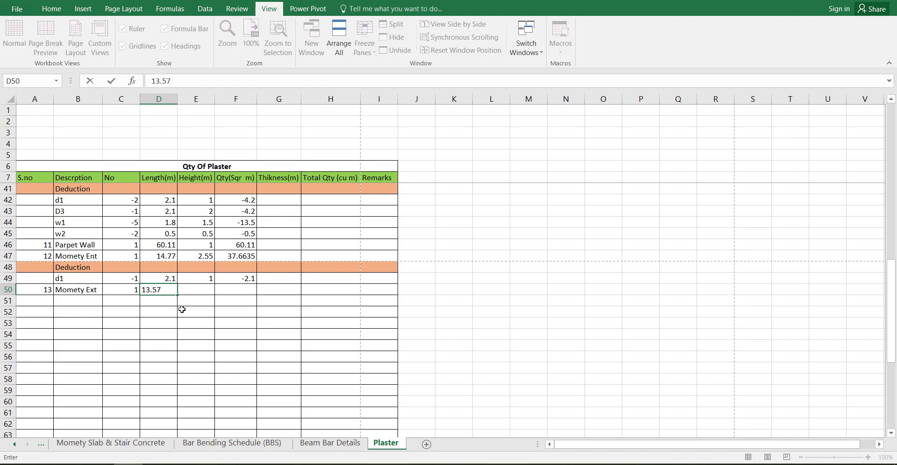
click(193, 291)
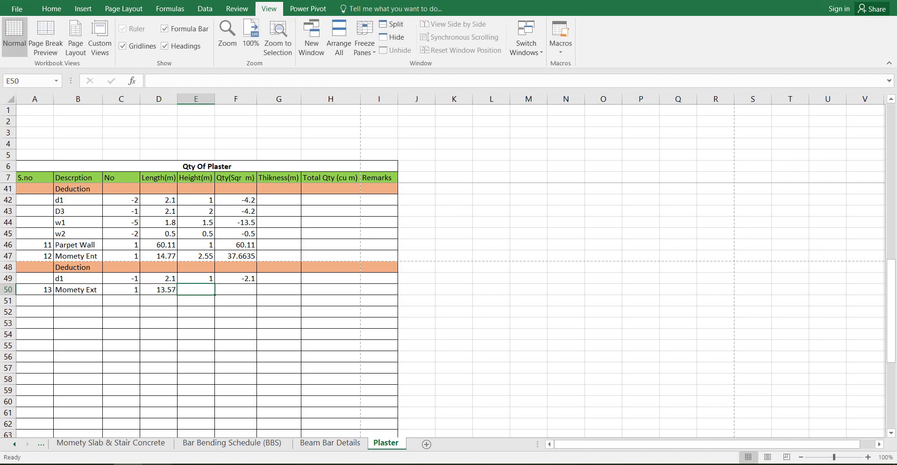
key(alt+Tab)
Add a 2.700 aligned dimension from the frame's top corner to the floor line.
scroll(290, 266, down, 3)
scroll(290, 265, down, 3)
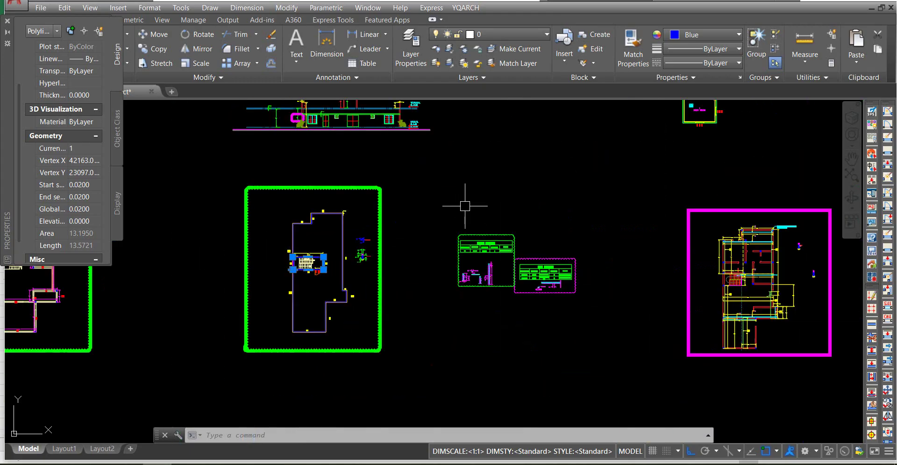
scroll(290, 201, up, 10)
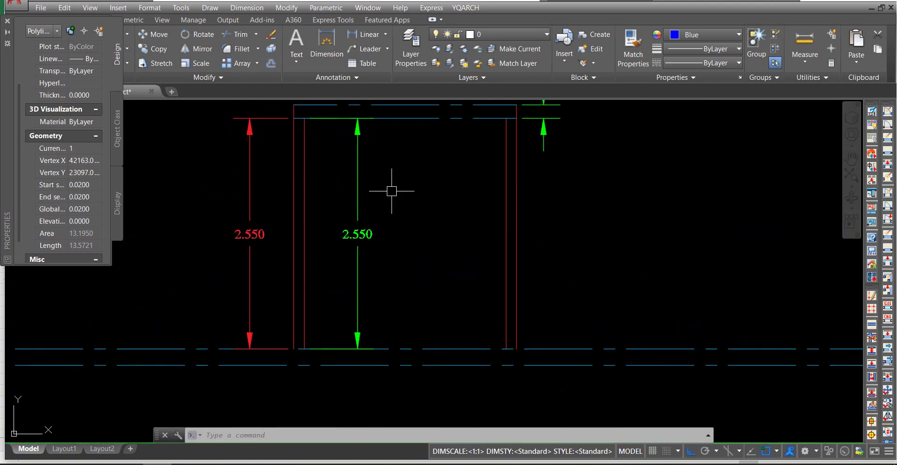
text(d)
text(l)
key(Return)
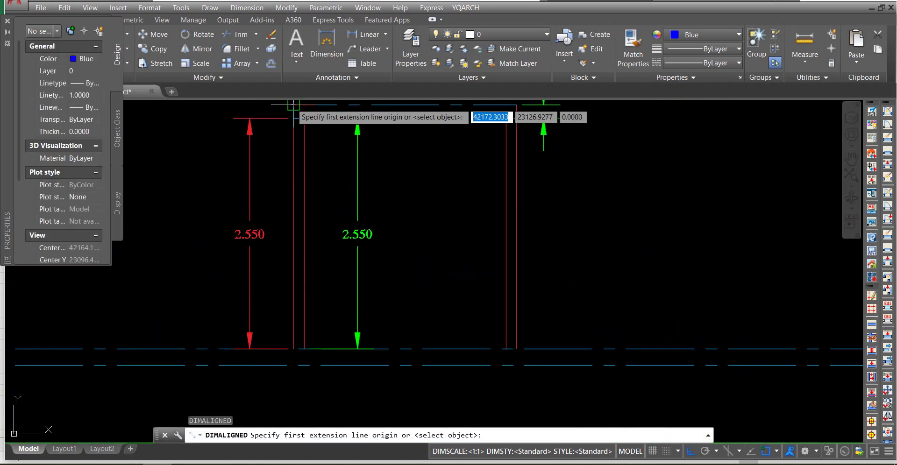
click(294, 104)
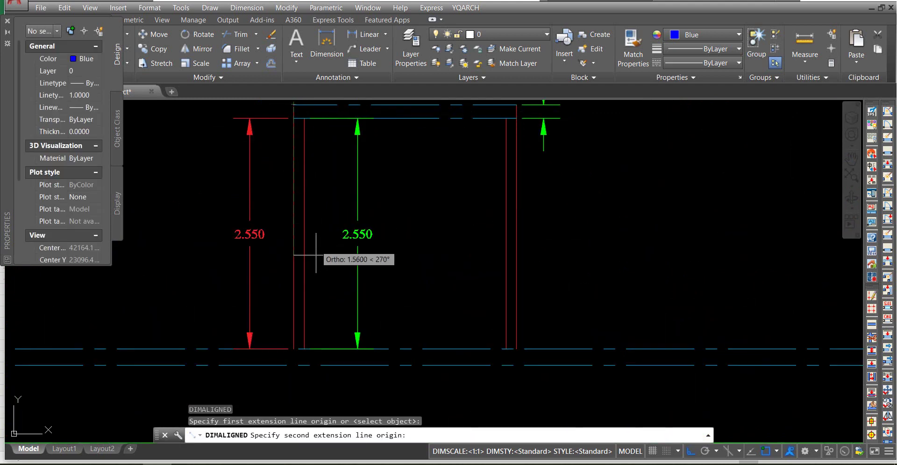
click(294, 348)
scroll(385, 309, down, 2)
click(385, 308)
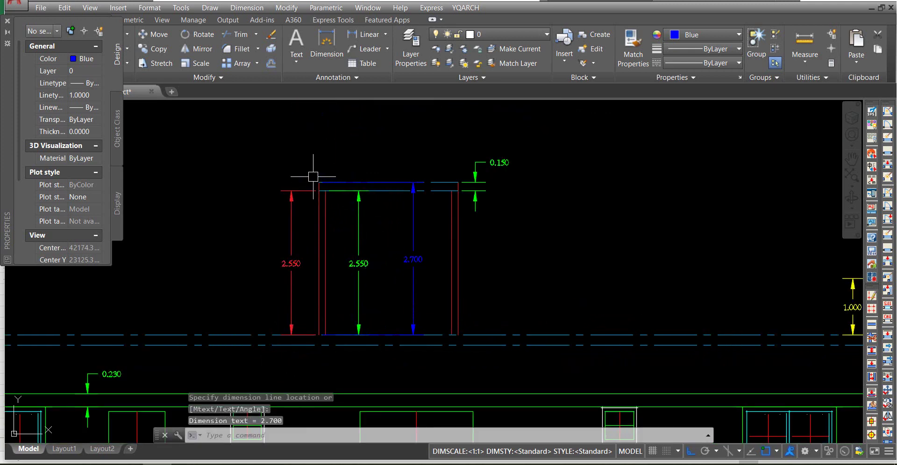
scroll(310, 177, up, 4)
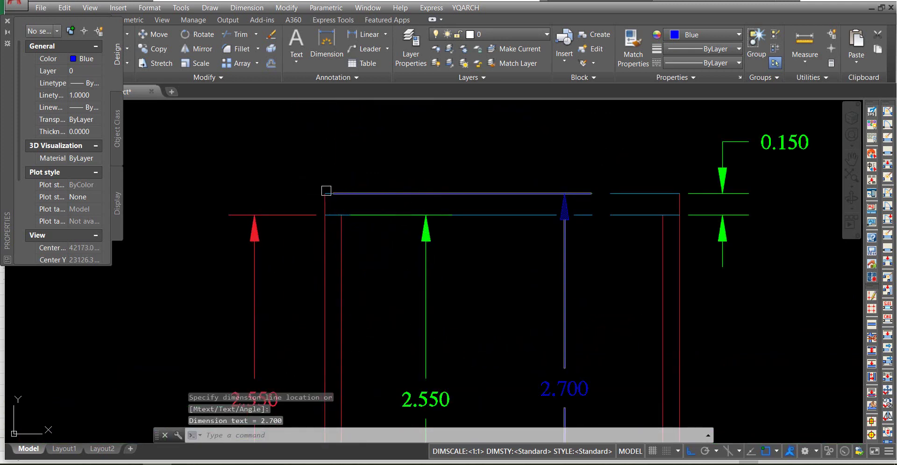
scroll(326, 191, down, 4)
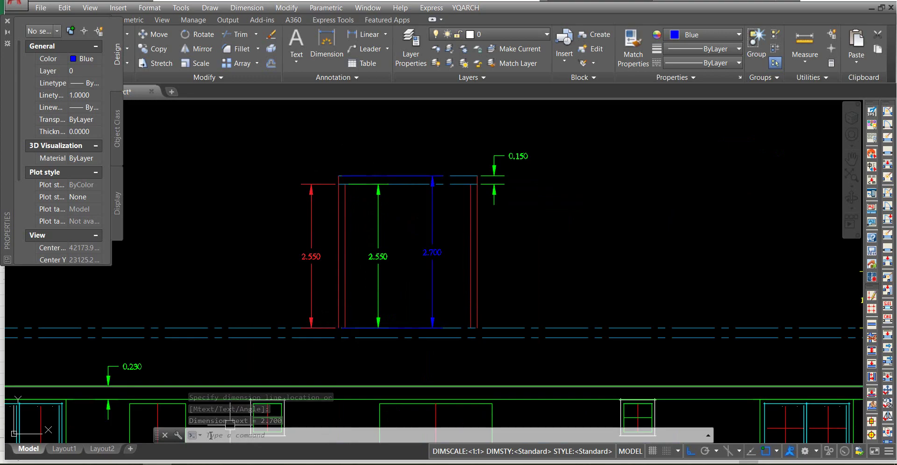
key(alt+Tab)
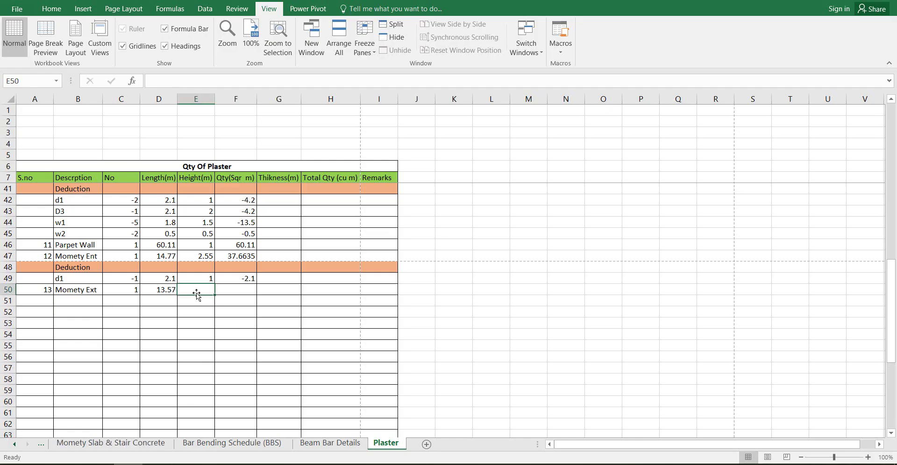
Enter 2.7 as row 50's height, giving a quantity of 36.639.
text(2.7)
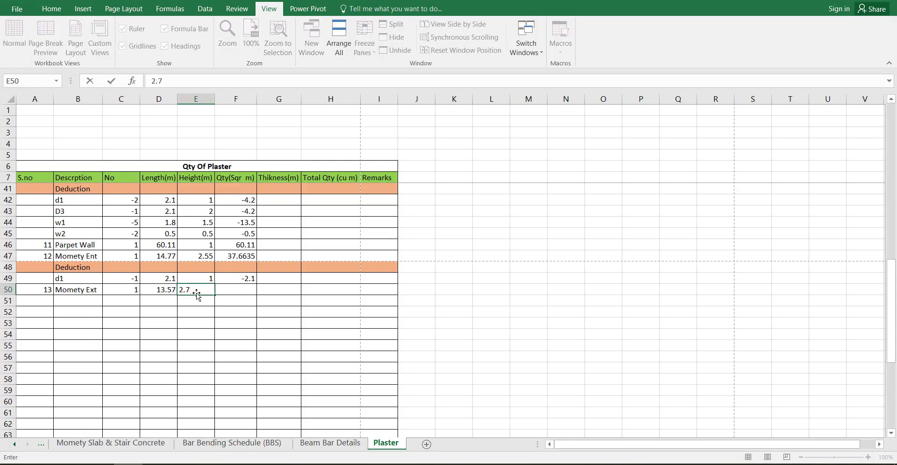
key(Return)
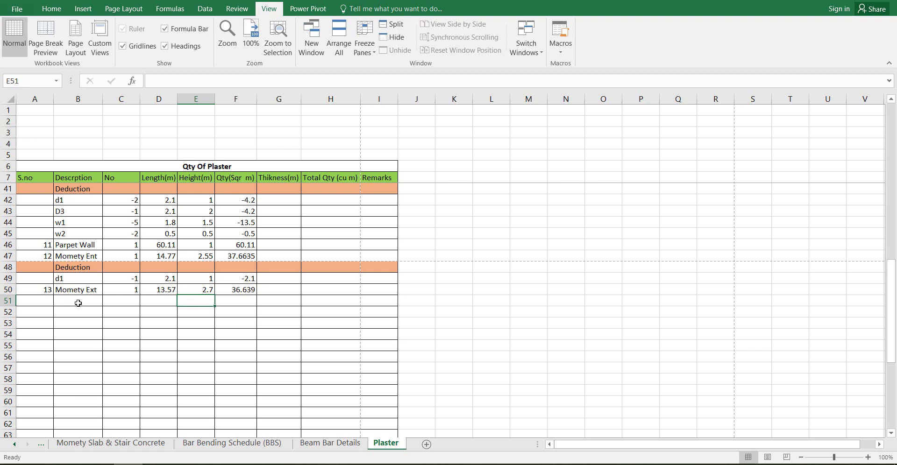
click(78, 303)
Copy Momety Ext down into row 51 and give it a count of 1.
click(84, 293)
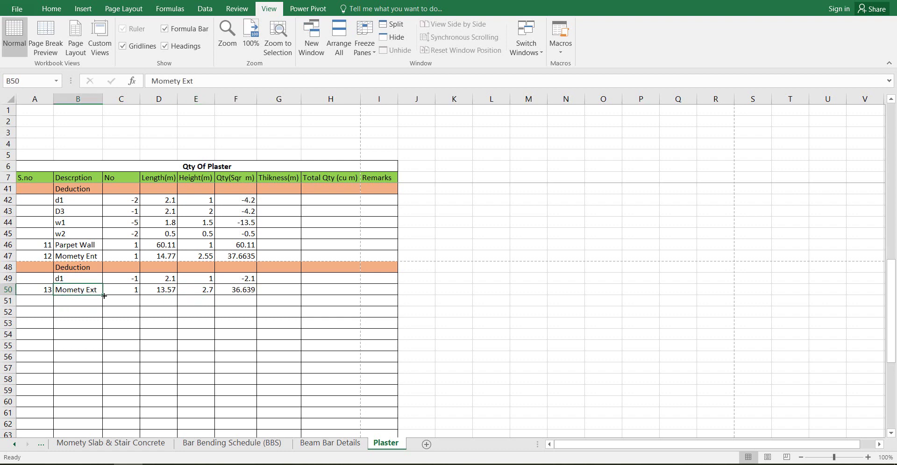
drag(104, 295, 104, 306)
click(122, 301)
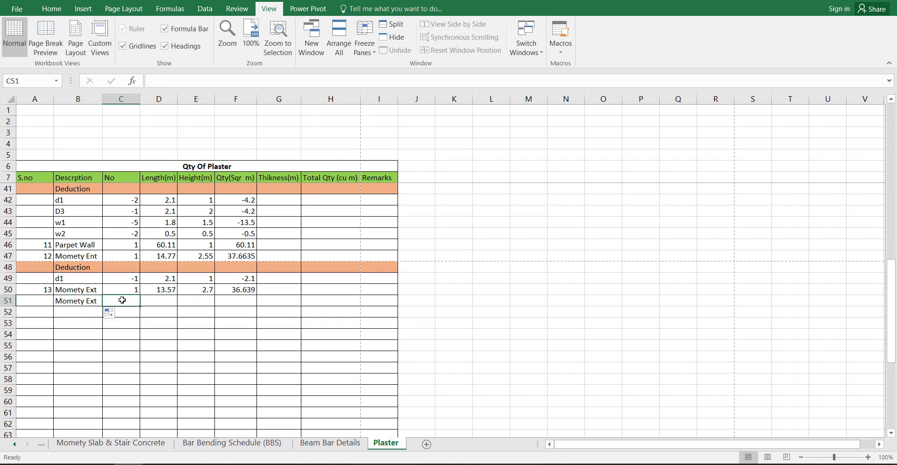
text(1)
key(Return)
click(150, 301)
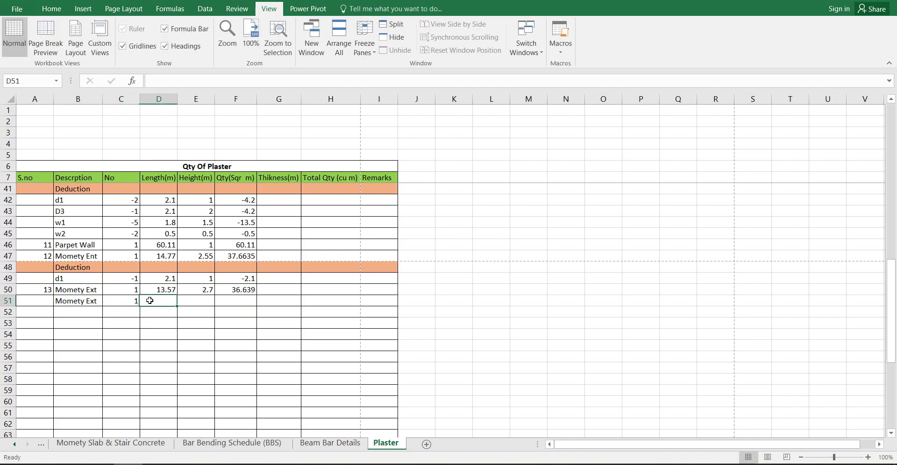
key(alt+Tab)
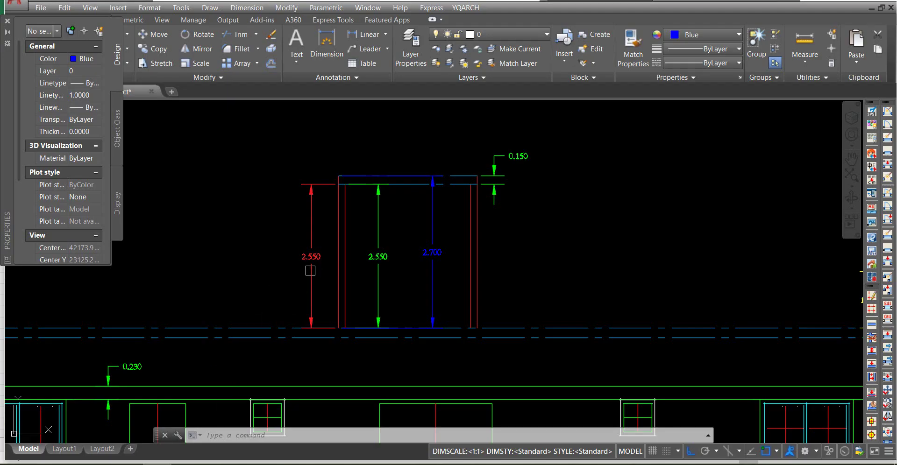
Add a 2.352 aligned dimension to the stair's S3 wall.
scroll(297, 279, down, 5)
scroll(296, 280, down, 2)
scroll(326, 336, up, 8)
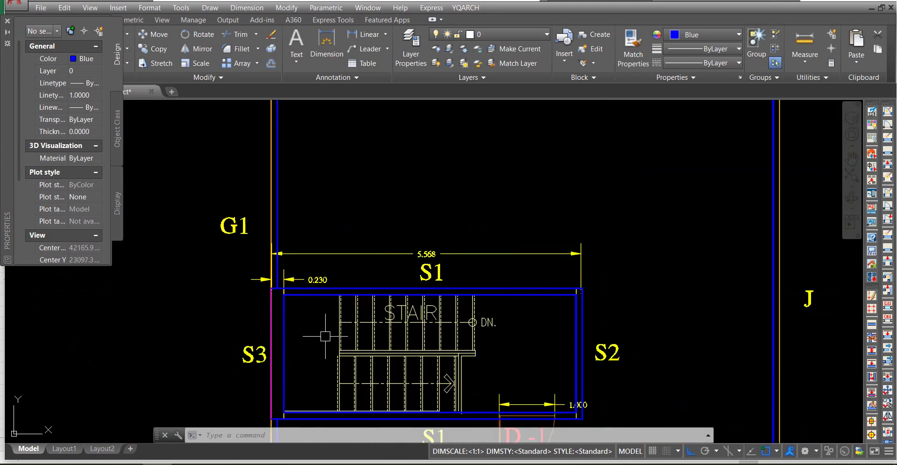
drag(320, 319, 410, 239)
scroll(359, 224, up, 2)
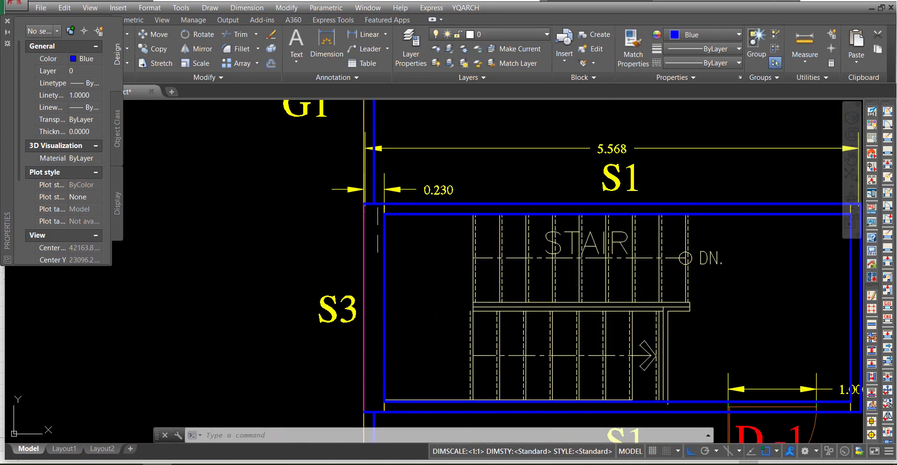
text(dal)
key(Return)
key(Return)
click(364, 257)
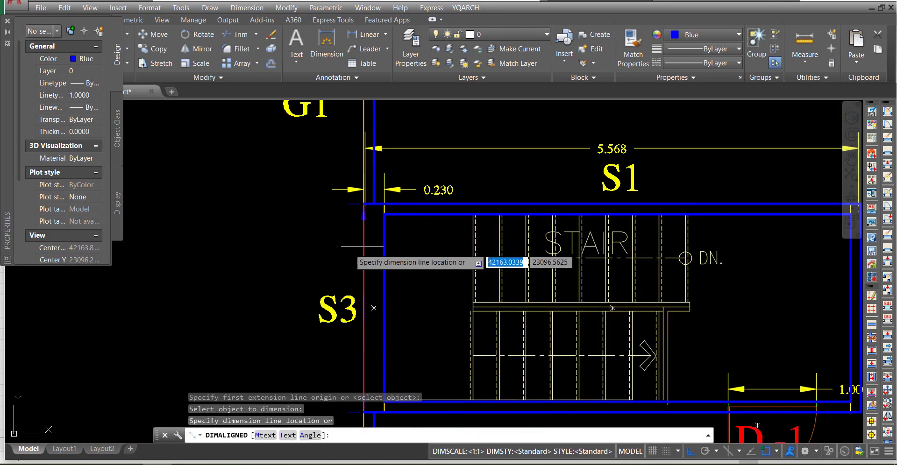
click(252, 255)
drag(270, 250, 301, 200)
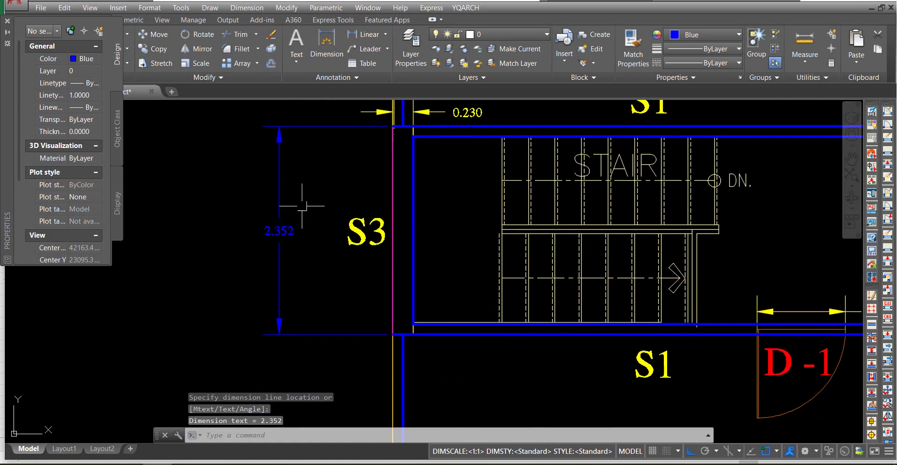
Enter 2.35 as the length of row 51's Momety Ext.
key(alt+Tab)
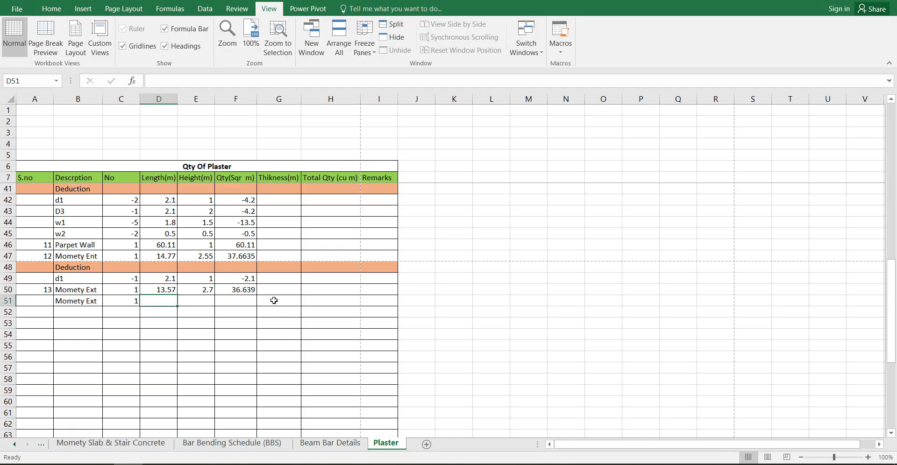
text(2.35)
click(184, 300)
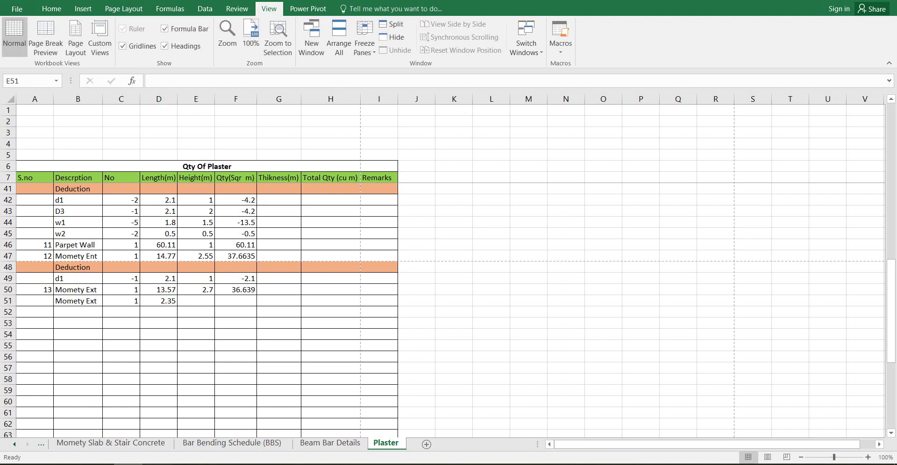
Draw a short line from the parapet's top corner at the wall edge.
key(alt+Tab)
scroll(356, 300, down, 3)
scroll(357, 300, down, 5)
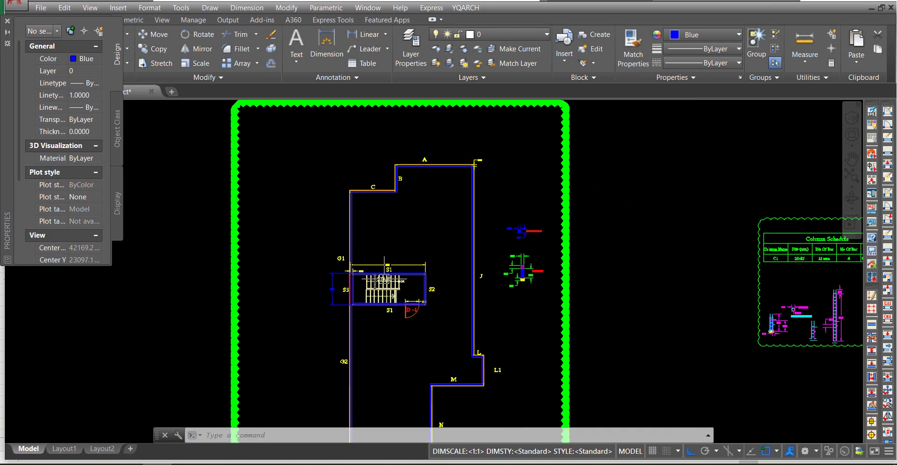
scroll(356, 300, down, 5)
mouse_move(388, 213)
mouse_down()
mouse_move(397, 245)
mouse_move(385, 278)
mouse_up()
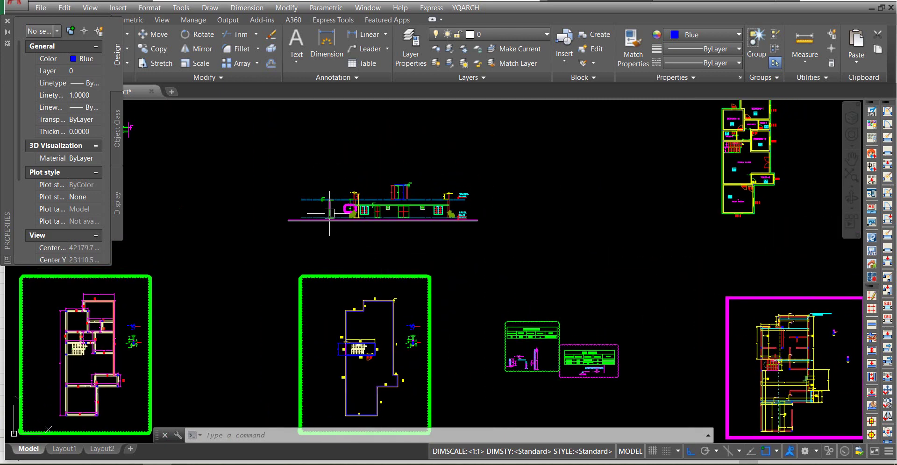
scroll(341, 242, up, 5)
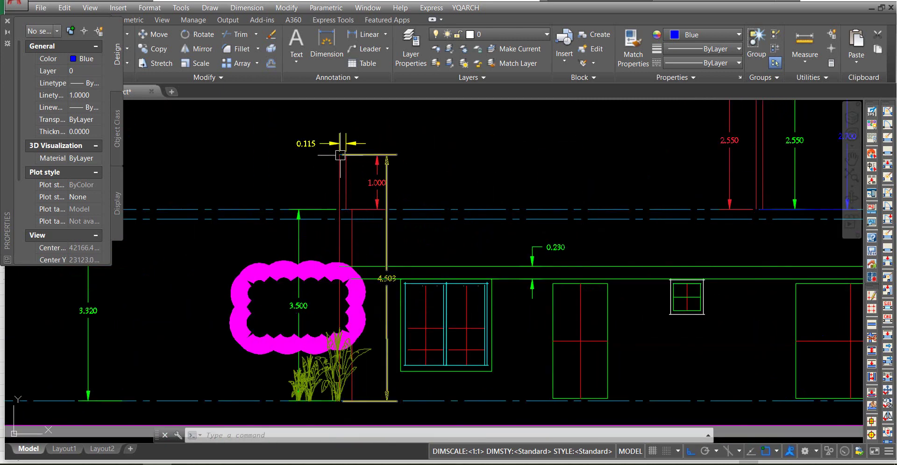
scroll(355, 210, down, 1)
scroll(411, 240, down, 1)
scroll(325, 248, down, 1)
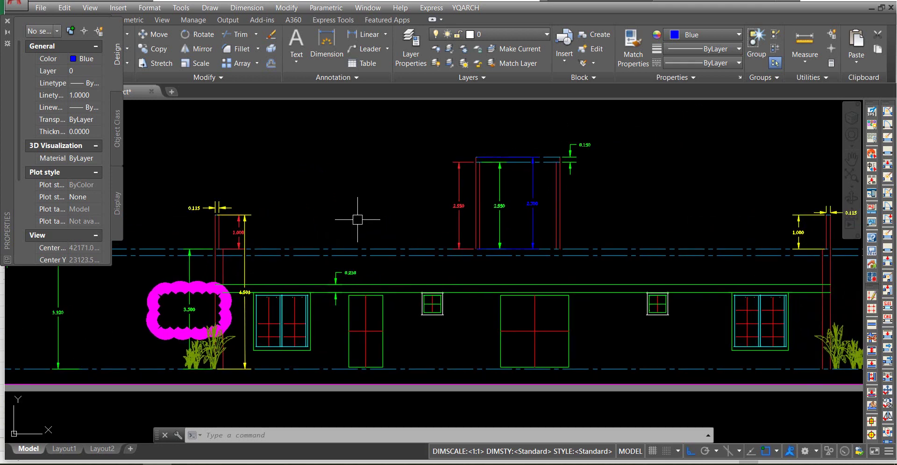
text(l)
key(Return)
scroll(238, 231, up, 3)
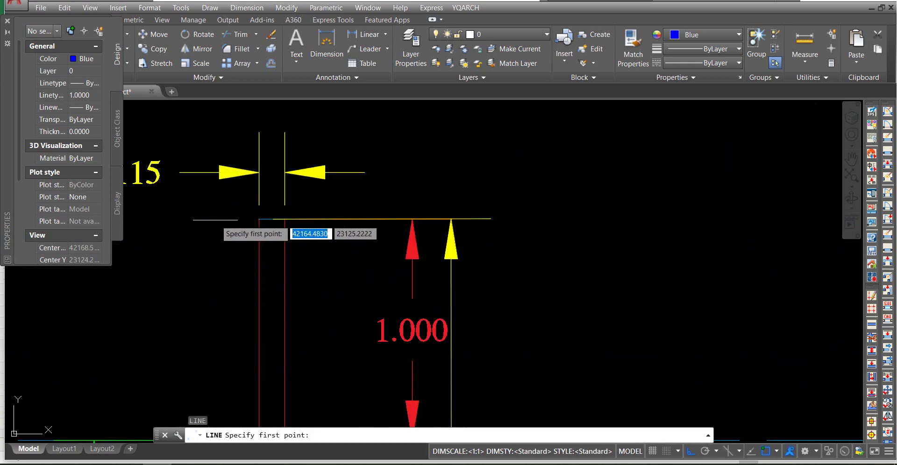
click(259, 225)
scroll(200, 233, down, 4)
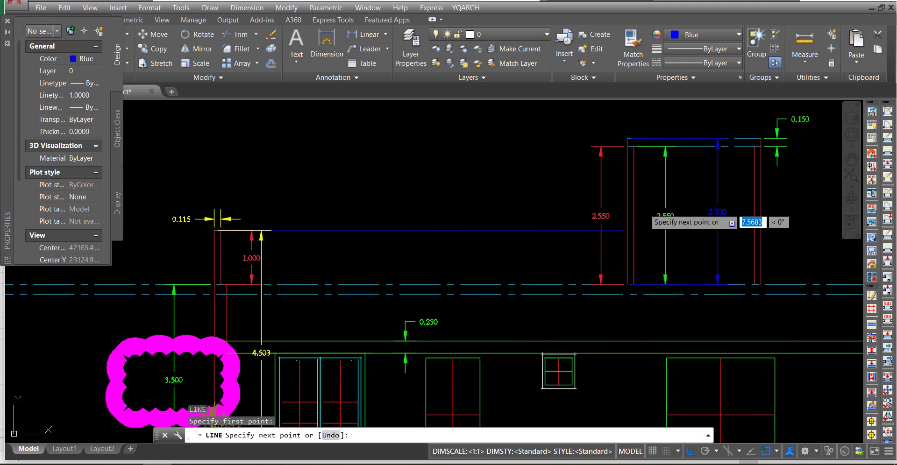
scroll(420, 217, up, 3)
scroll(540, 260, up, 2)
scroll(699, 250, up, 3)
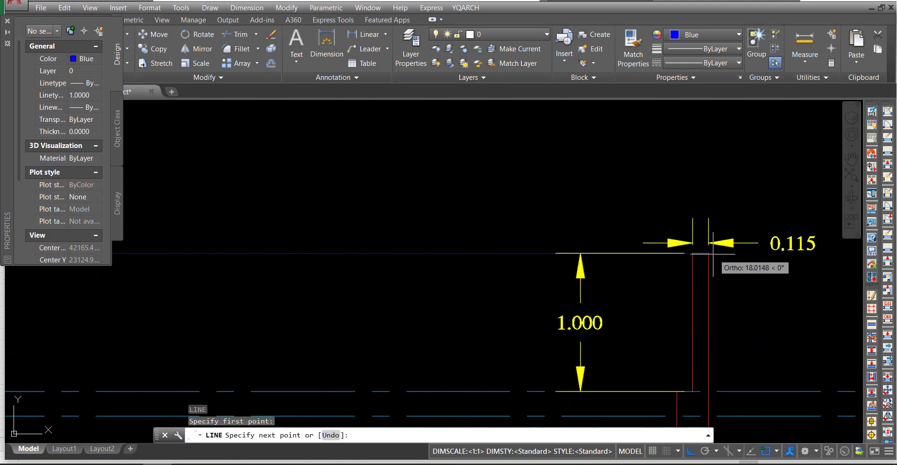
click(692, 243)
key(Return)
Add a 1.700 aligned dimension left of the opening.
scroll(575, 320, down, 5)
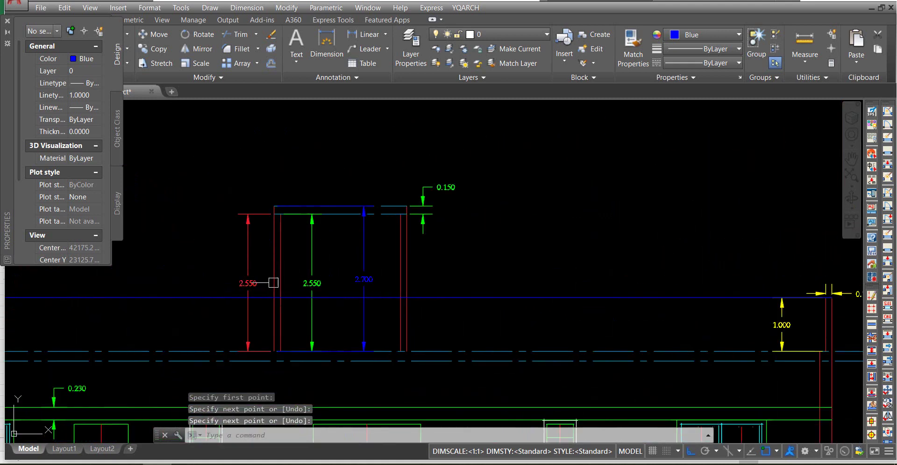
scroll(266, 276, up, 2)
text(dal)
key(Return)
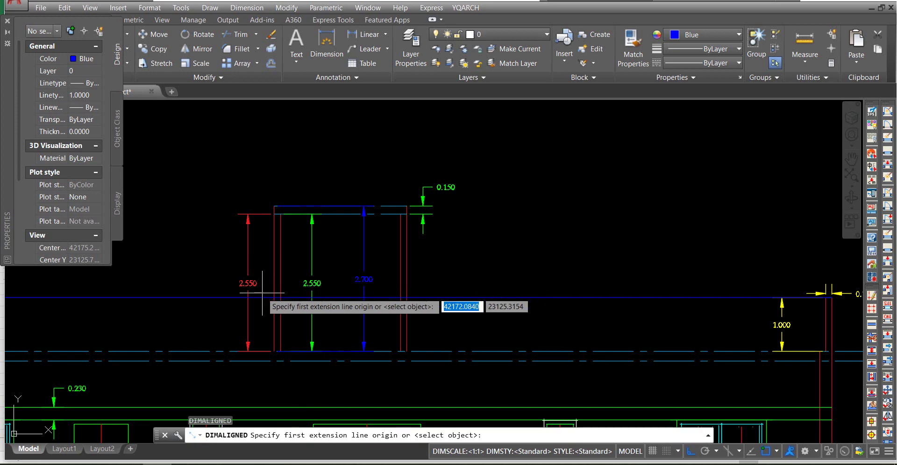
click(274, 297)
click(274, 206)
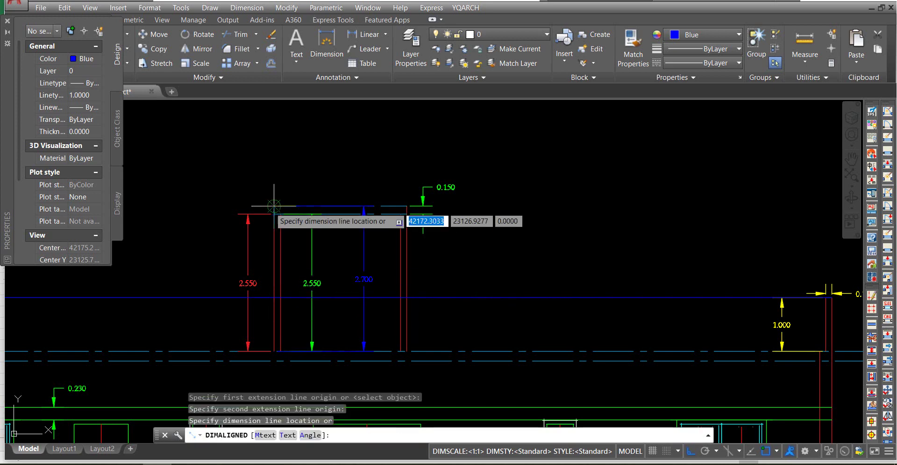
click(200, 255)
scroll(223, 252, up, 4)
drag(224, 252, 345, 210)
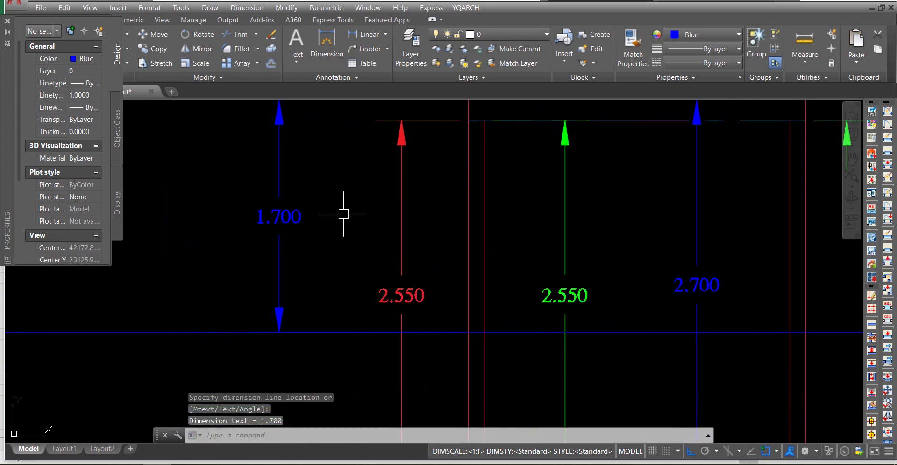
key(alt+Tab)
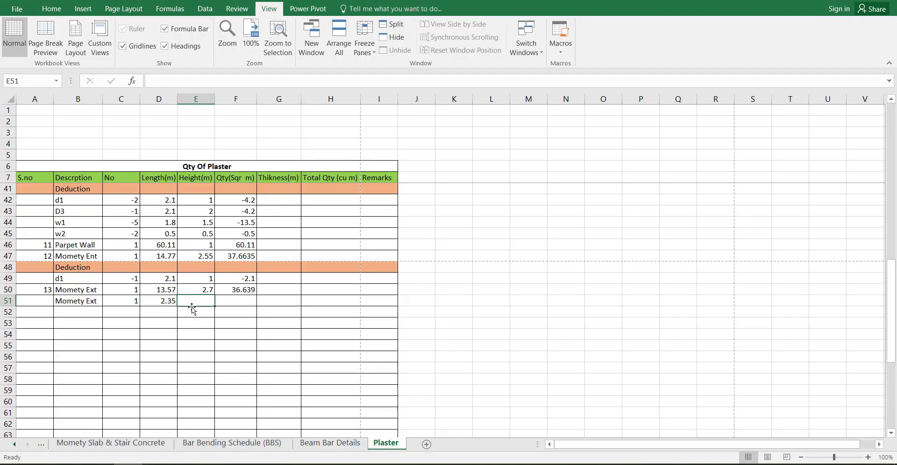
Enter 1.7 as row 51's height, giving a quantity of 3.995.
text(1.7)
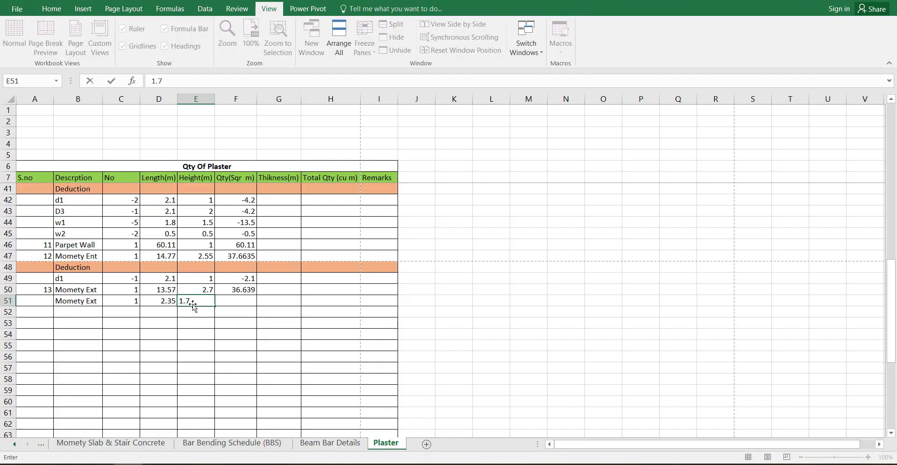
key(Return)
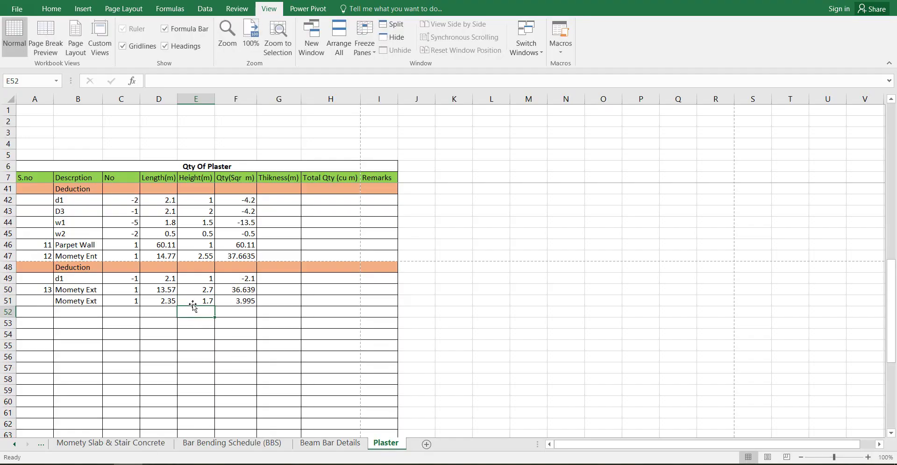
click(73, 309)
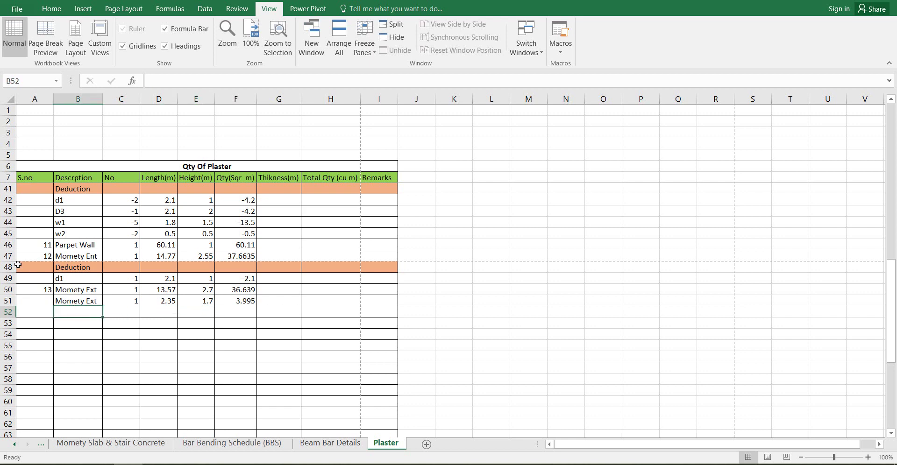
Copy the Deduction heading from row 48 into row 52.
drag(17, 265, 379, 267)
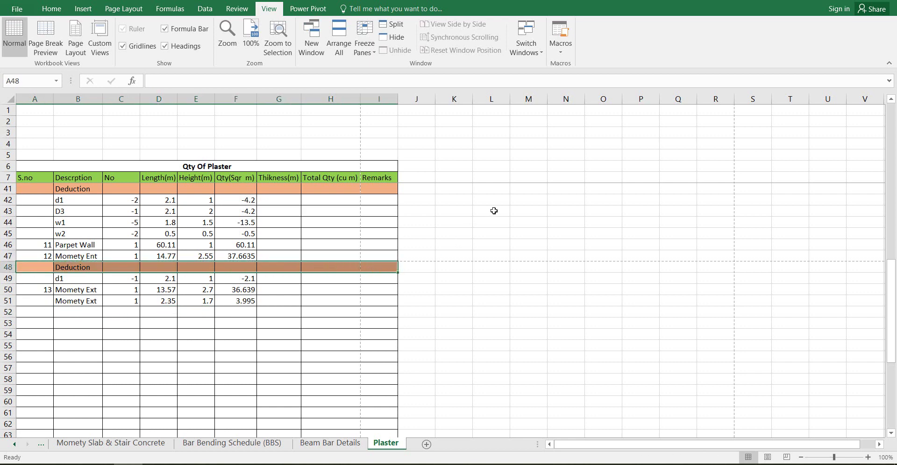
key(ctrl+c)
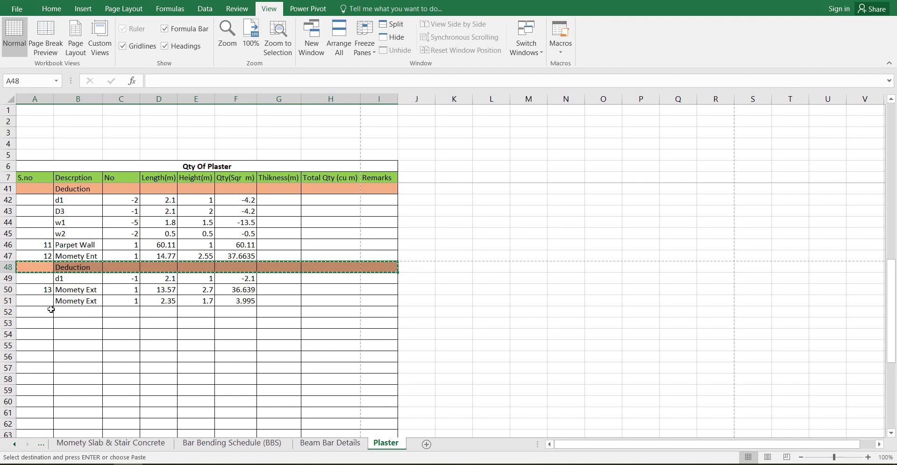
click(42, 313)
key(ctrl+v)
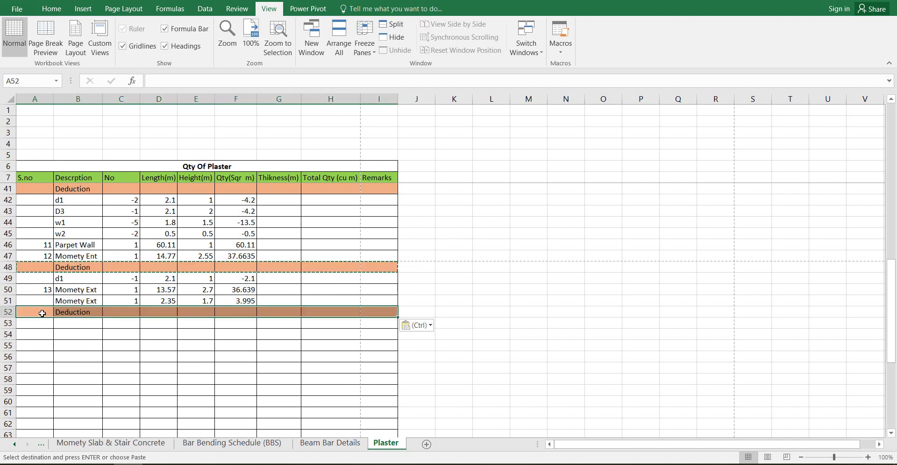
Number row 51 as item 14.
click(47, 301)
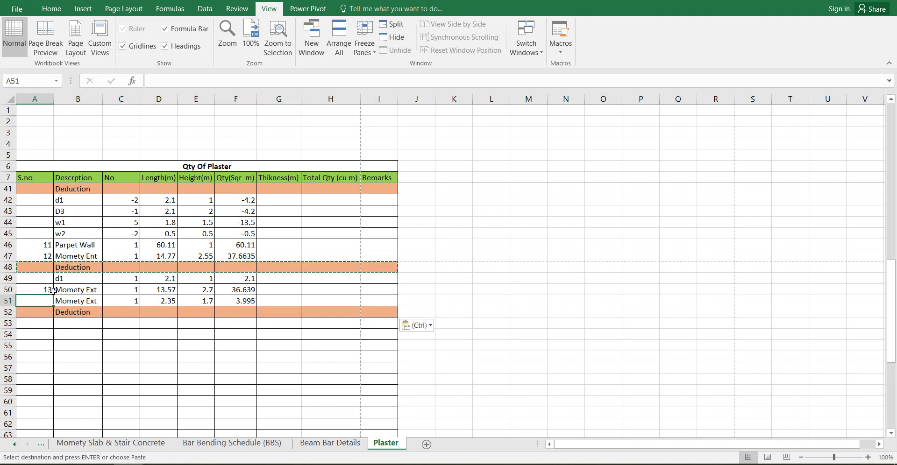
text(14)
key(Return)
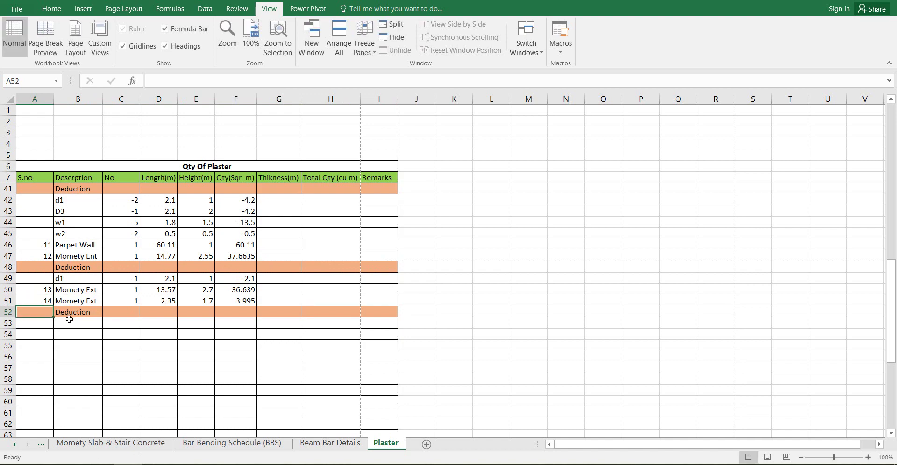
click(68, 321)
Check the D-1 door on the stair plan, then select Excel's d1 row B49:F49.
key(alt+Tab)
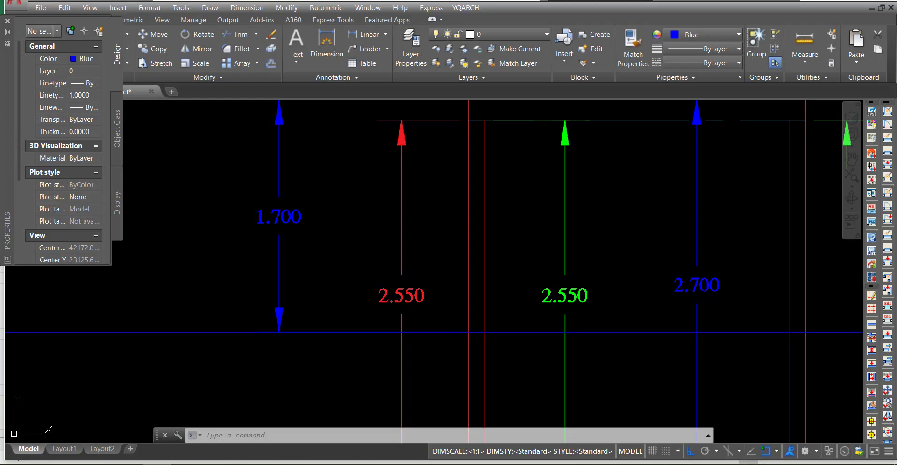
scroll(310, 254, down, 5)
scroll(204, 308, down, 4)
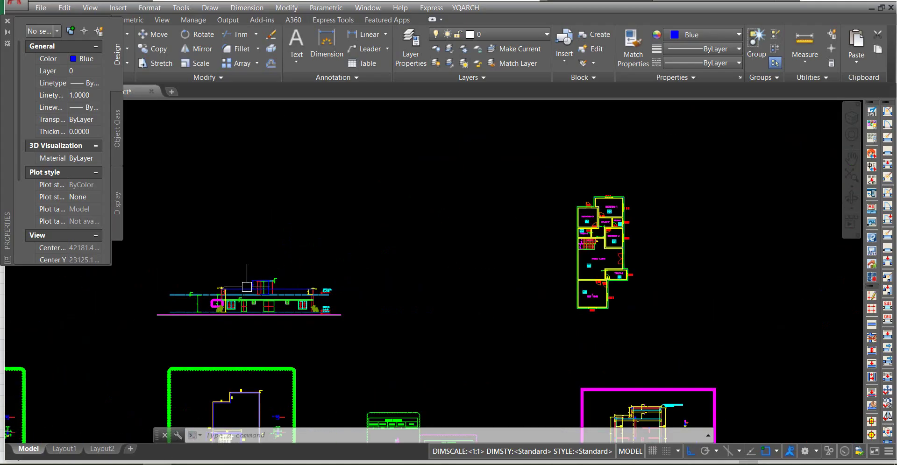
scroll(204, 308, down, 3)
scroll(204, 308, up, 10)
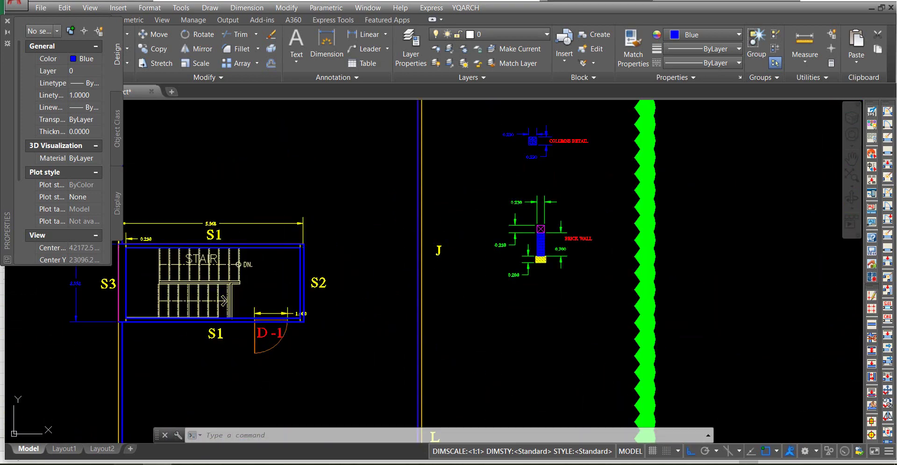
key(alt+Tab)
drag(59, 279, 247, 279)
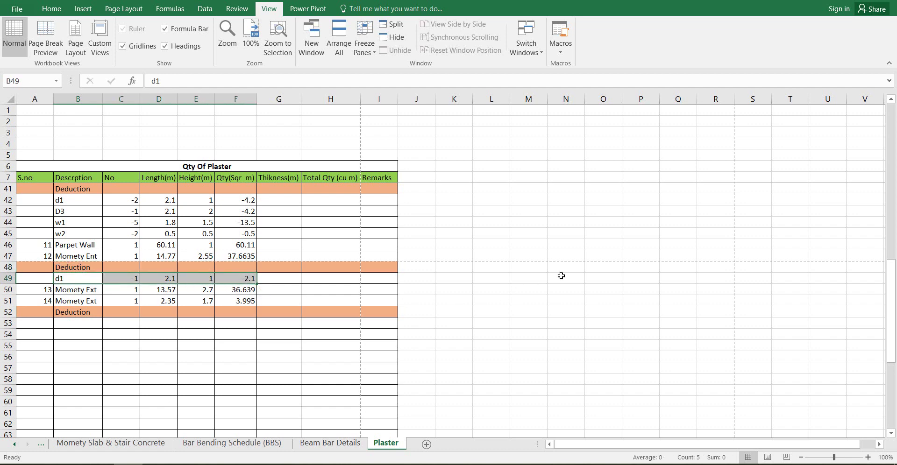
Copy the d1 deduction row (-1, 2.1, 1, -2.1) into row 53 starting at B53.
key(ctrl+c)
click(83, 325)
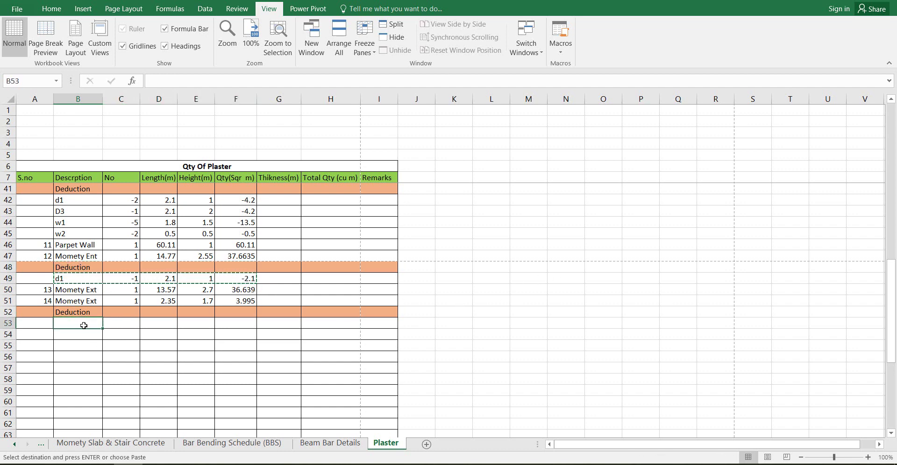
key(ctrl+v)
scroll(158, 318, down, 2)
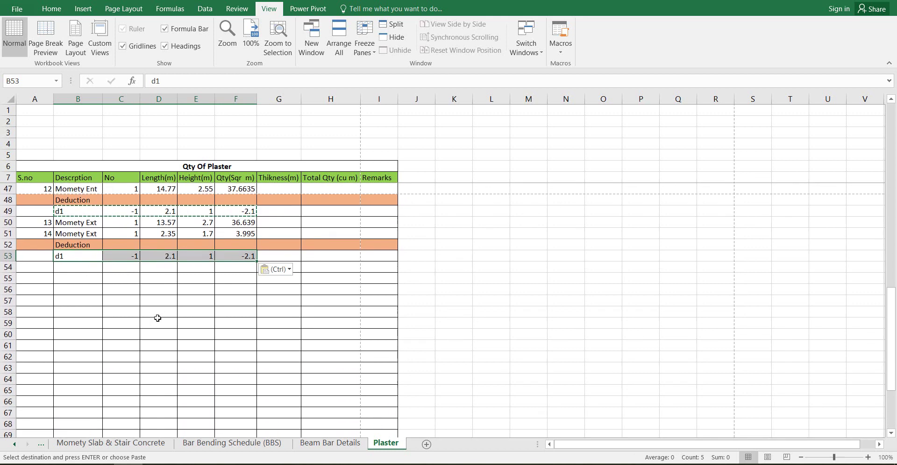
key(Escape)
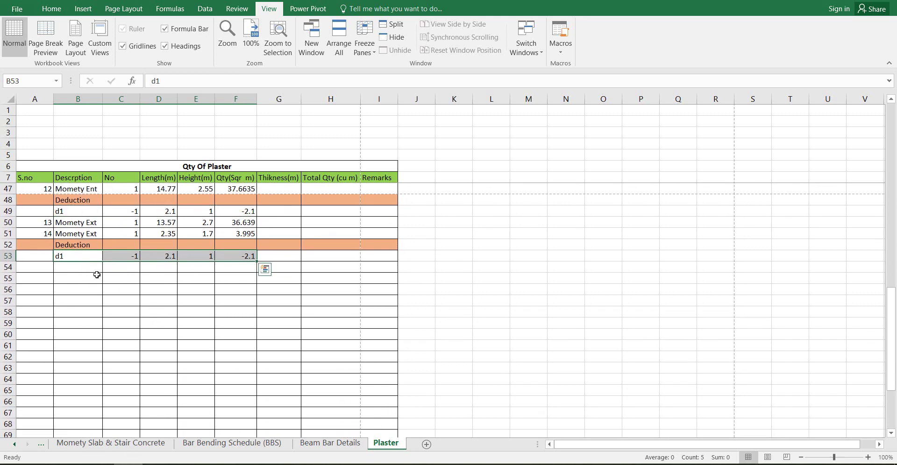
Select row 54 from column A to I for the next heading.
click(57, 275)
click(65, 265)
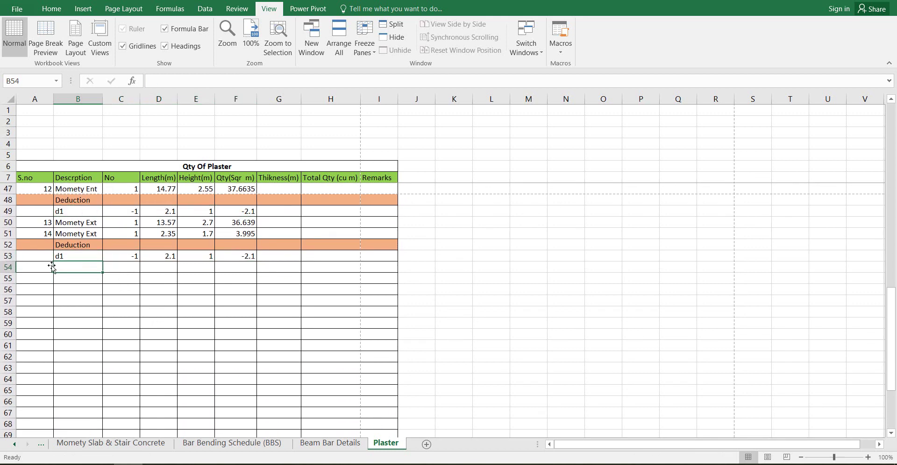
click(48, 266)
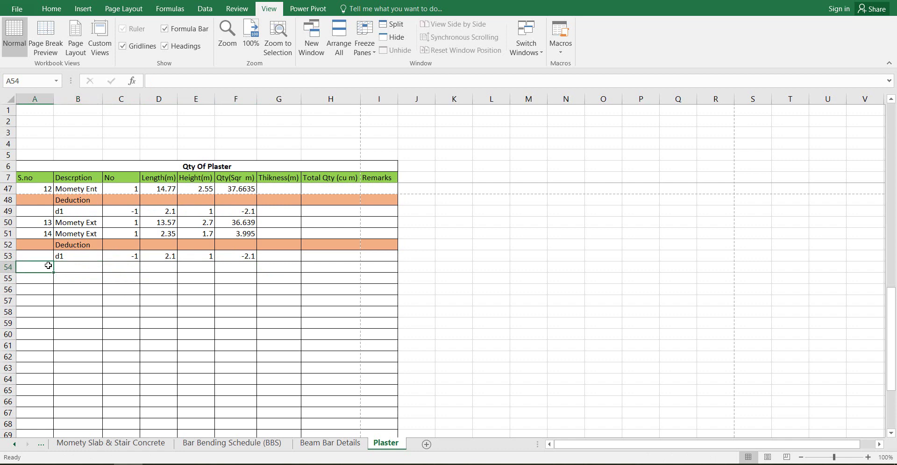
drag(36, 268, 379, 269)
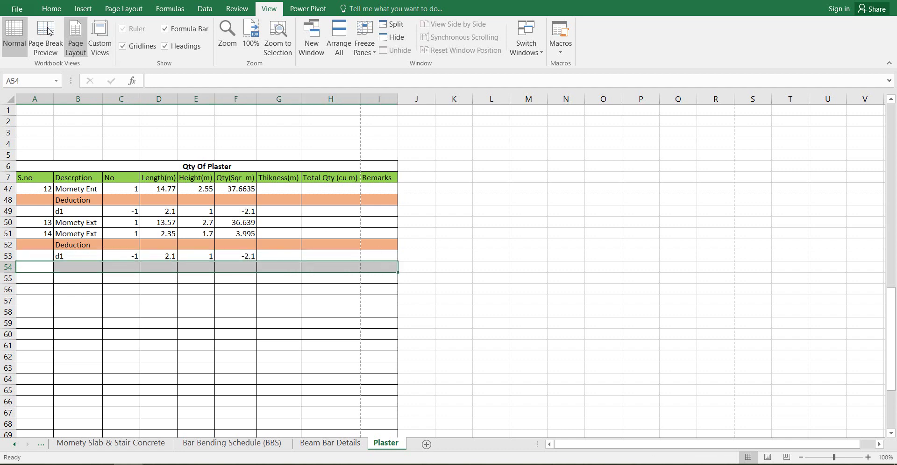
Fill row 54 green and enter the heading 'Celing Paster' in B54.
click(27, 13)
click(21, 8)
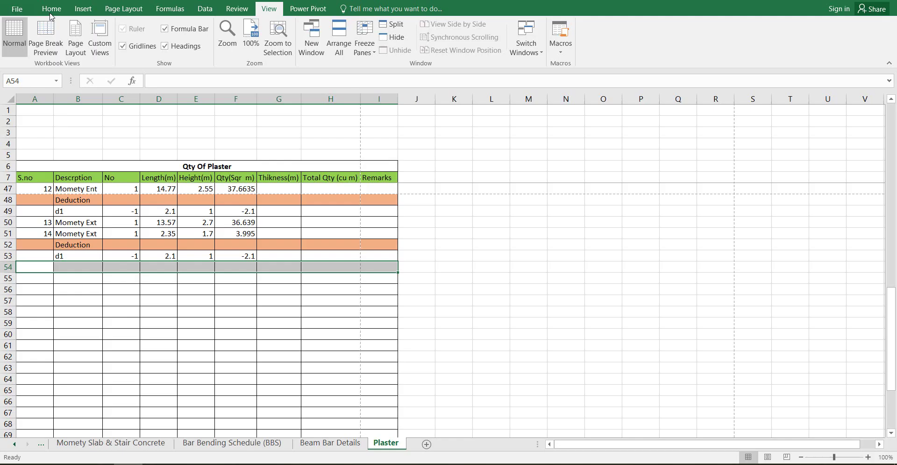
click(52, 9)
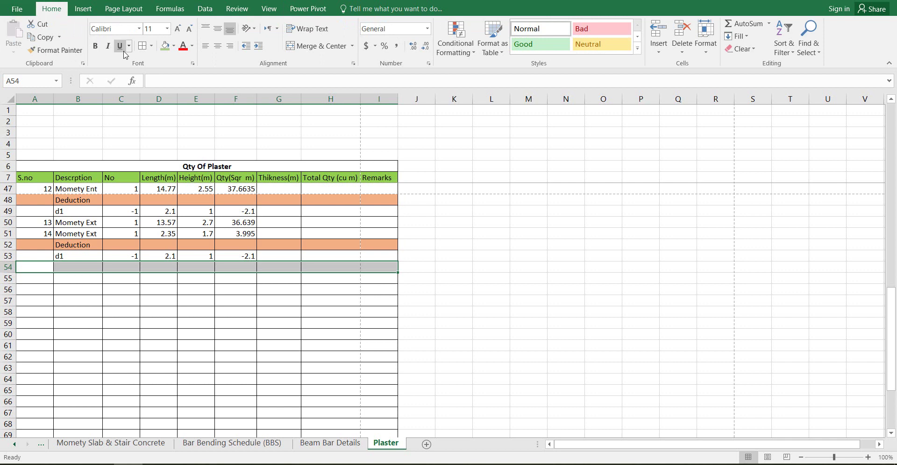
click(163, 47)
click(76, 264)
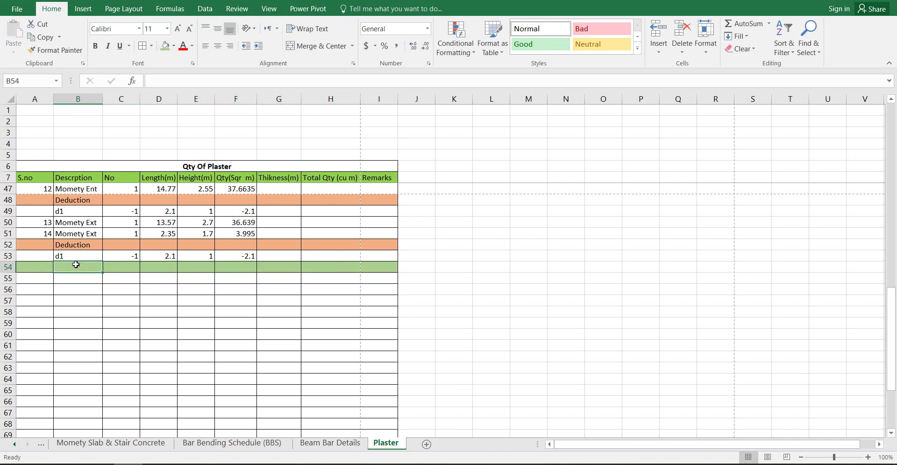
text(Celing Paster)
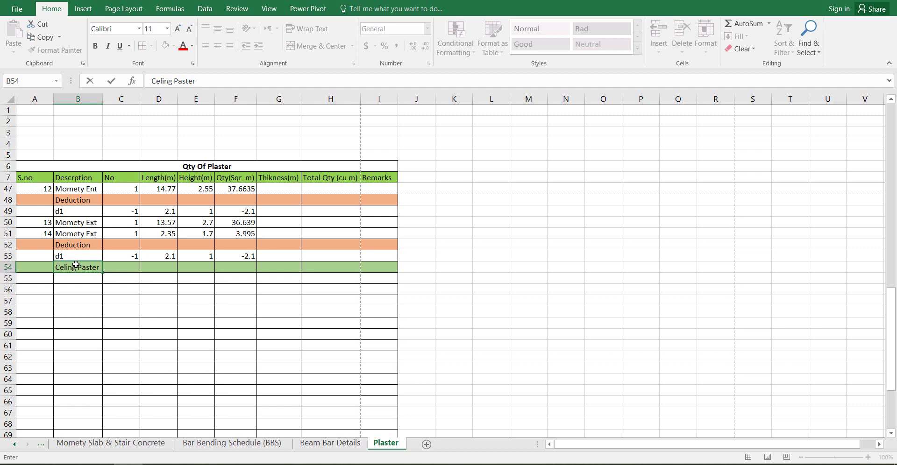
click(66, 280)
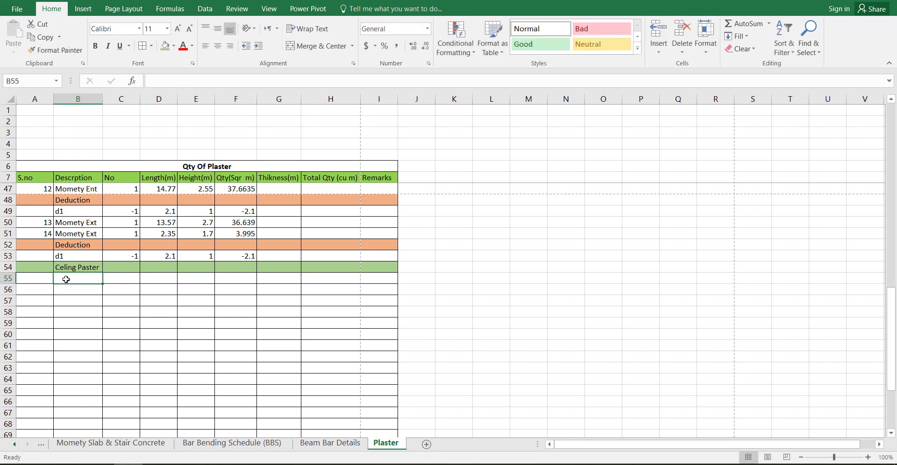
Enter serial numbers 1 and 2 in A55 and A56.
click(47, 279)
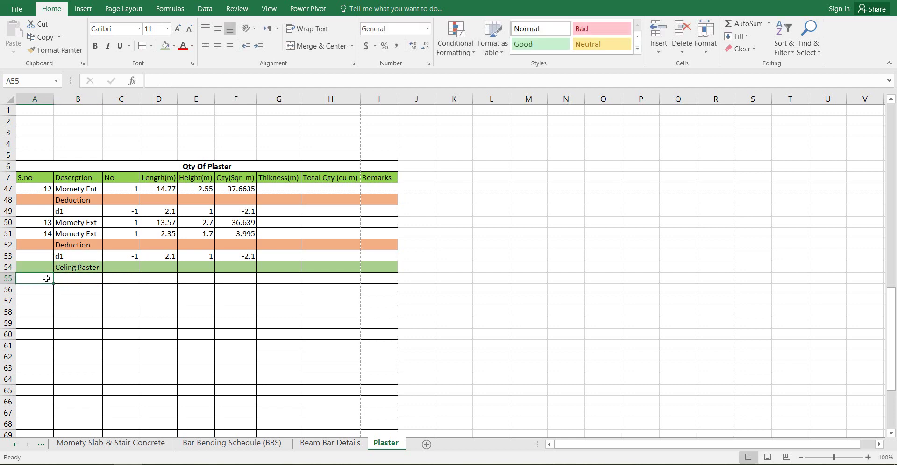
text(1)
key(Return)
text(2)
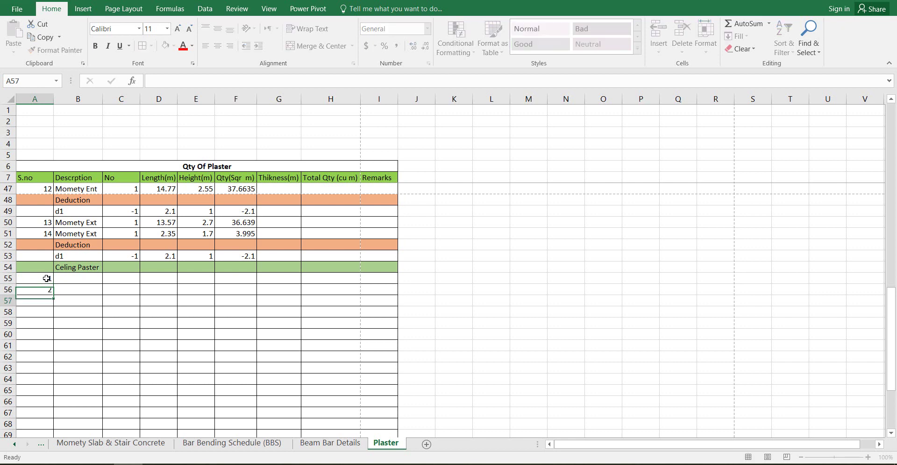
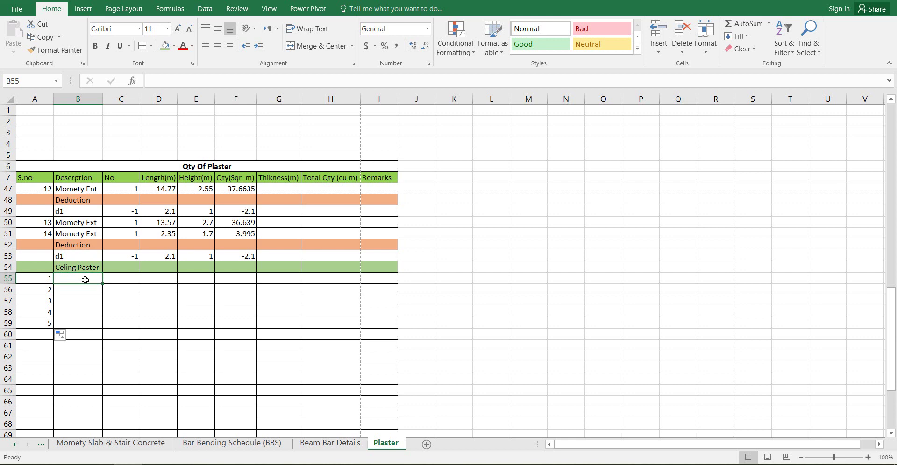
Enter Bedromm1 in column B and fill the bedroom names down to Bedromm3.
text(Ro)
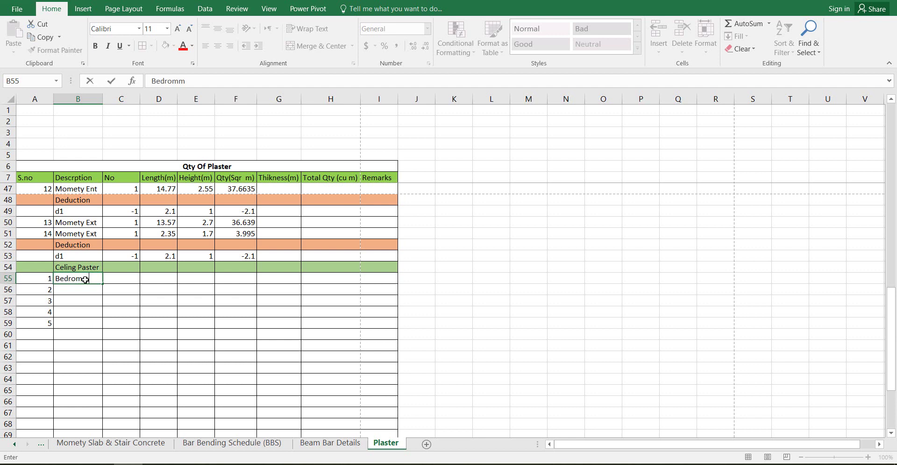
text(1)
key(Return)
click(86, 280)
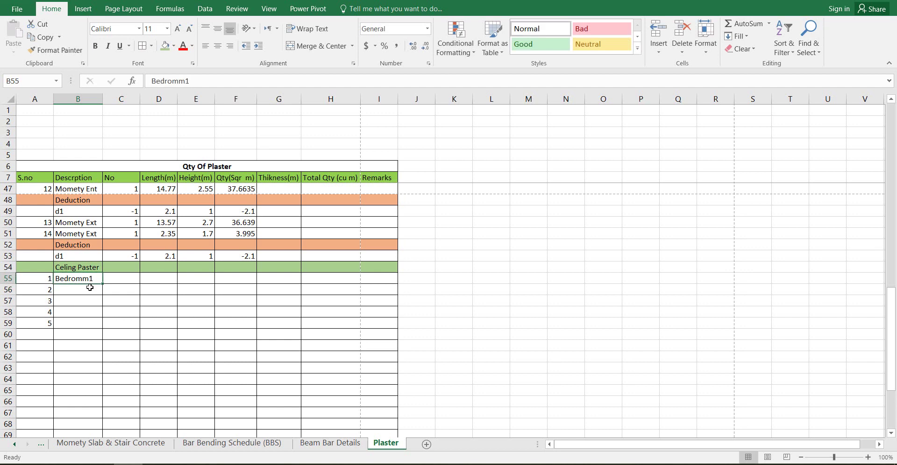
mouse_move(103, 284)
mouse_down()
mouse_move(98, 314)
mouse_move(98, 301)
mouse_up()
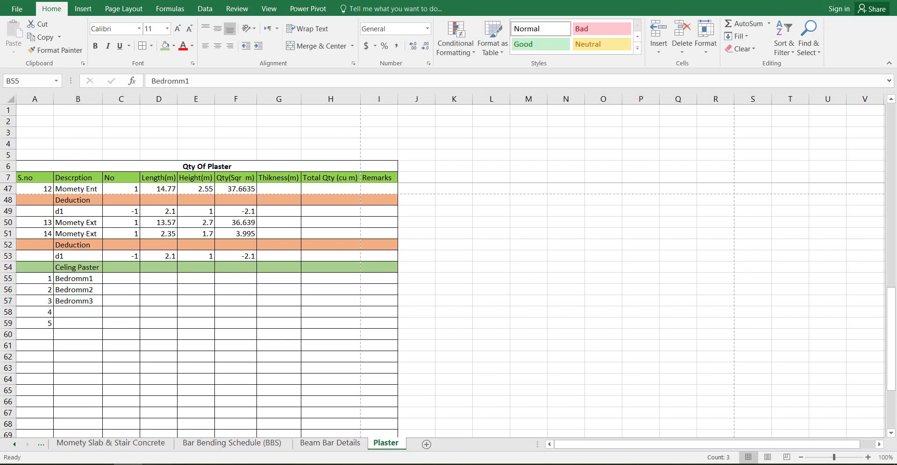
Scroll through the AutoCAD floor plan to check the remaining room names.
key(alt+Tab)
scroll(418, 306, down, 5)
scroll(418, 306, down, 2)
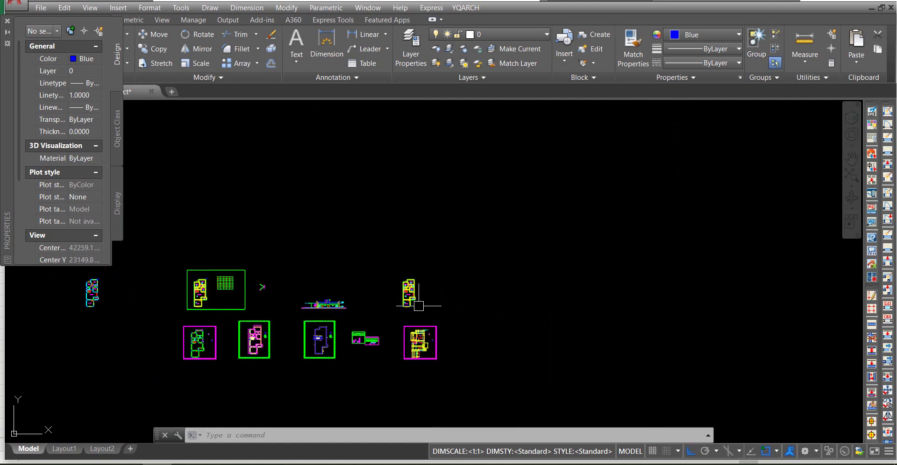
scroll(418, 306, up, 6)
scroll(419, 306, up, 7)
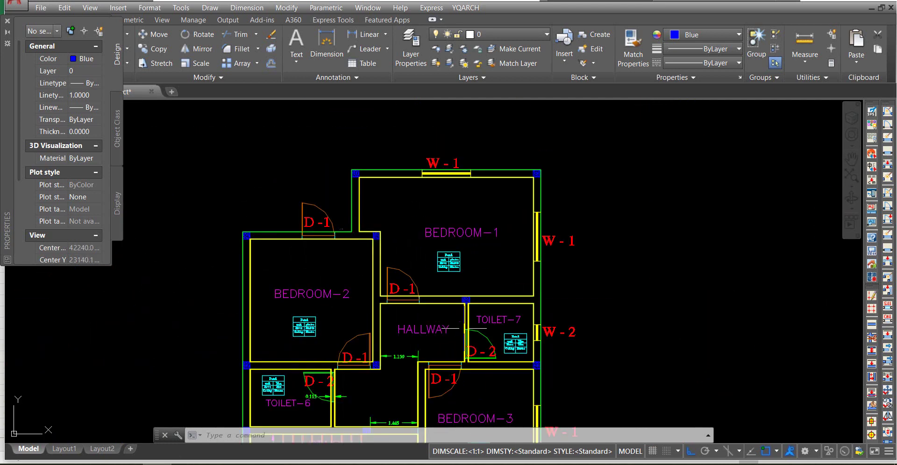
scroll(463, 329, down, 1)
scroll(447, 293, down, 2)
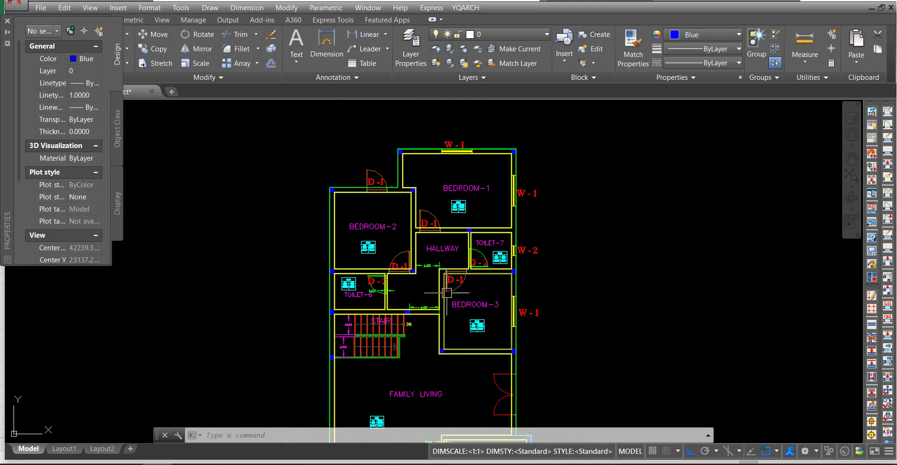
key(alt+Tab)
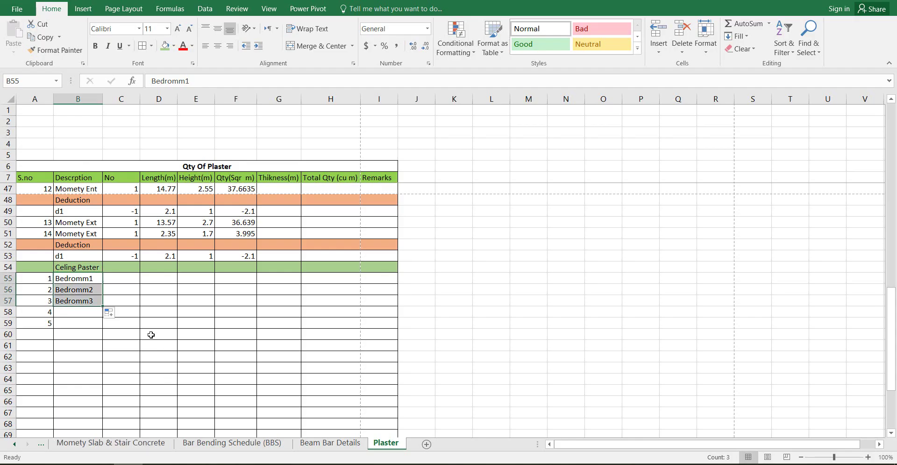
Add Hall Way and Family Living to the Ceiling Paster room list.
click(81, 312)
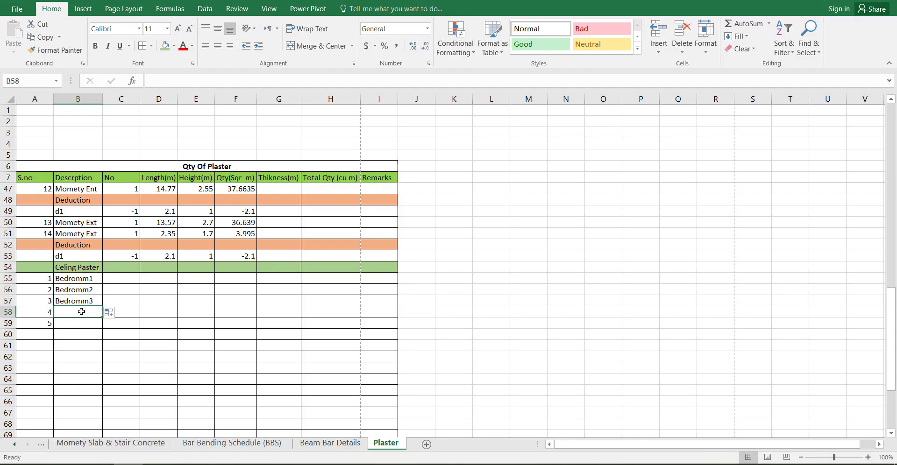
text(Hall)
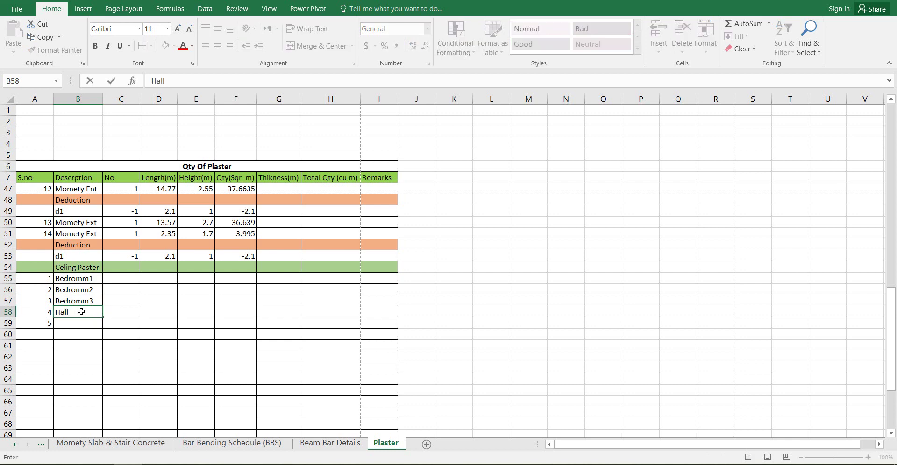
text( Way)
click(70, 321)
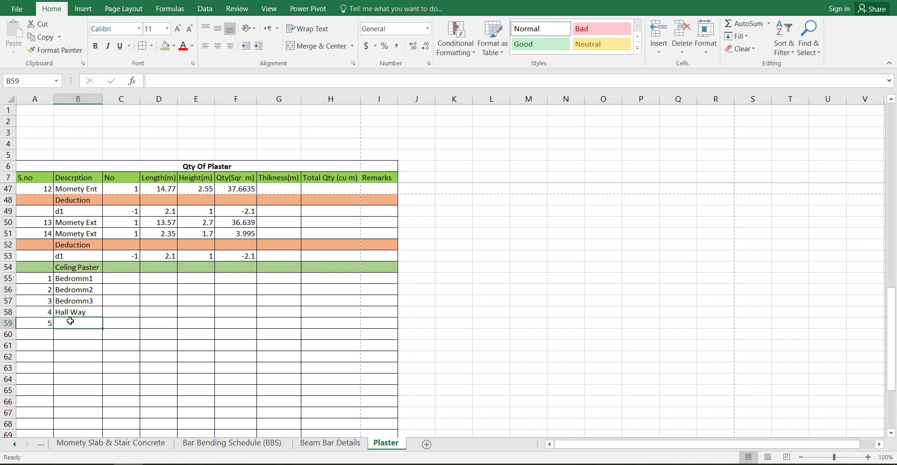
click(157, 464)
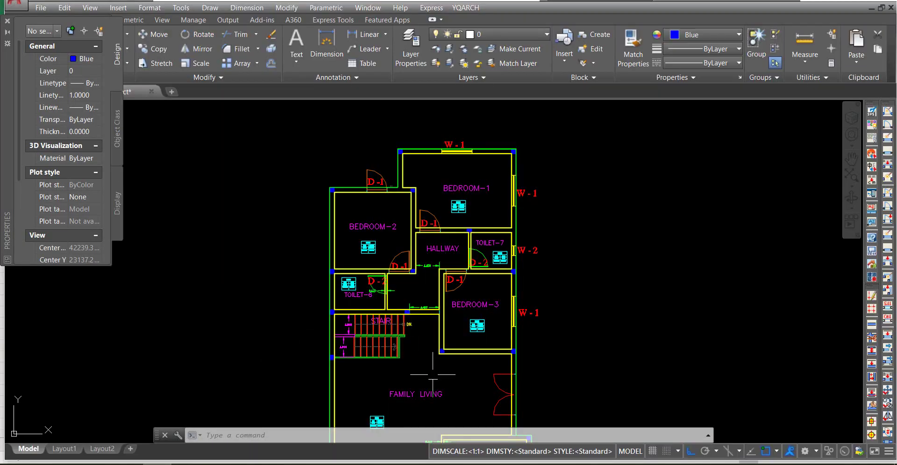
click(128, 464)
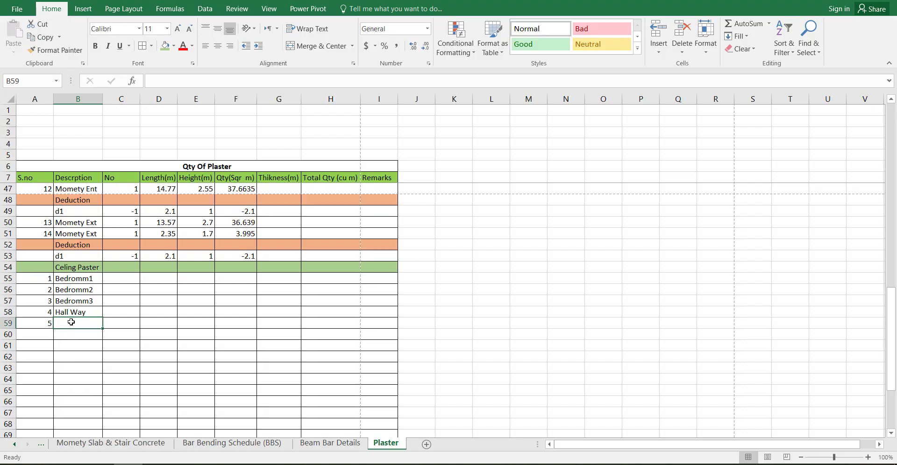
text(Family Living)
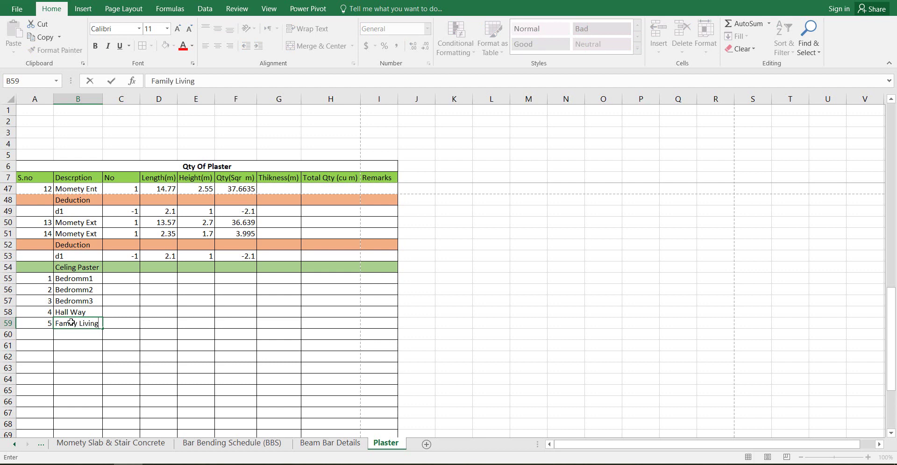
key(Return)
Enter serial number 6 in cell A60.
click(47, 335)
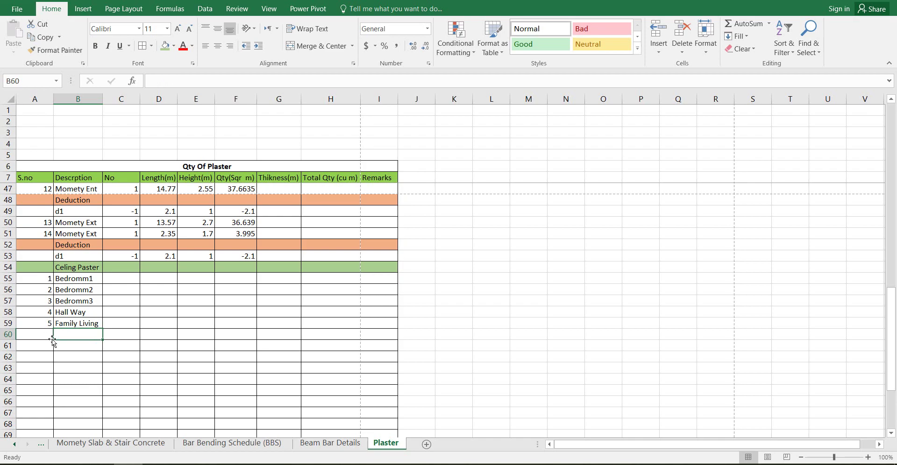
text(6)
key(Tab)
Check the floor plan in AutoCAD and add Rest room to the list.
key(alt+Tab)
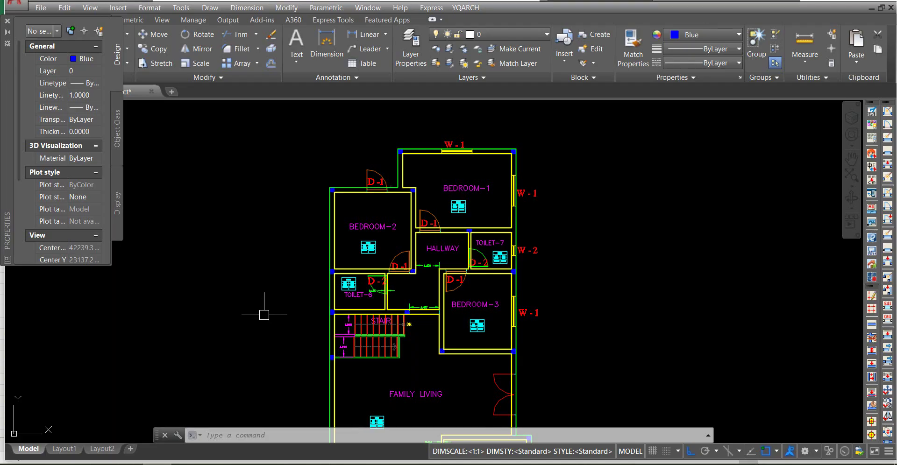
scroll(369, 271, down, 2)
scroll(376, 320, down, 1)
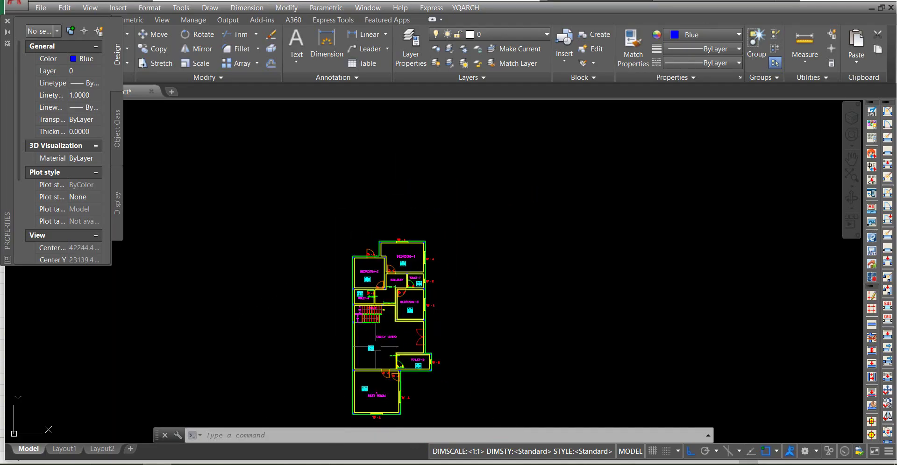
scroll(373, 350, up, 2)
scroll(378, 387, up, 3)
scroll(377, 388, down, 2)
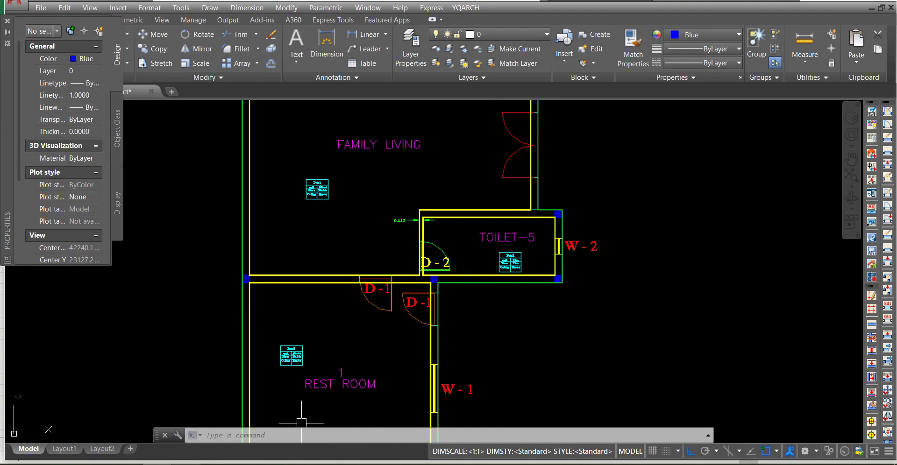
key(alt+Tab)
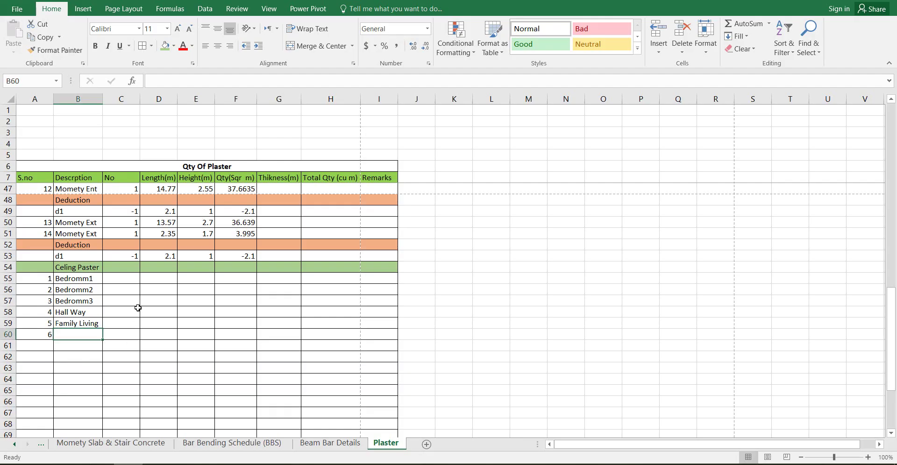
text(Rest room)
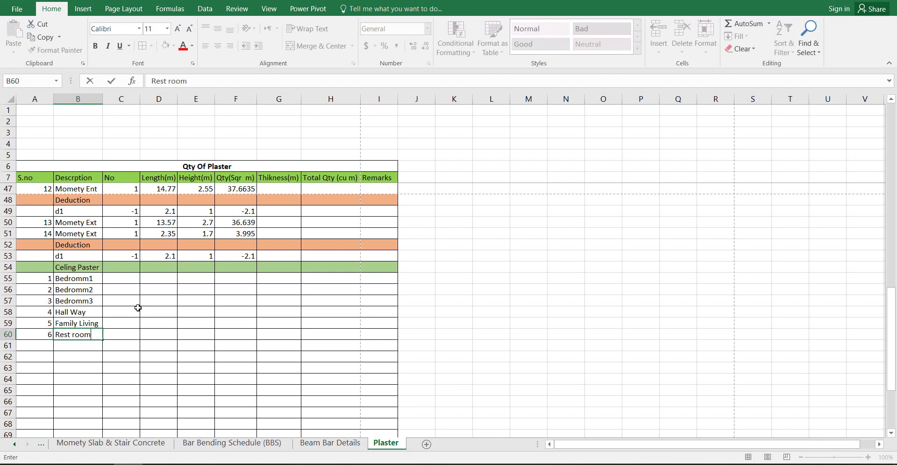
click(77, 349)
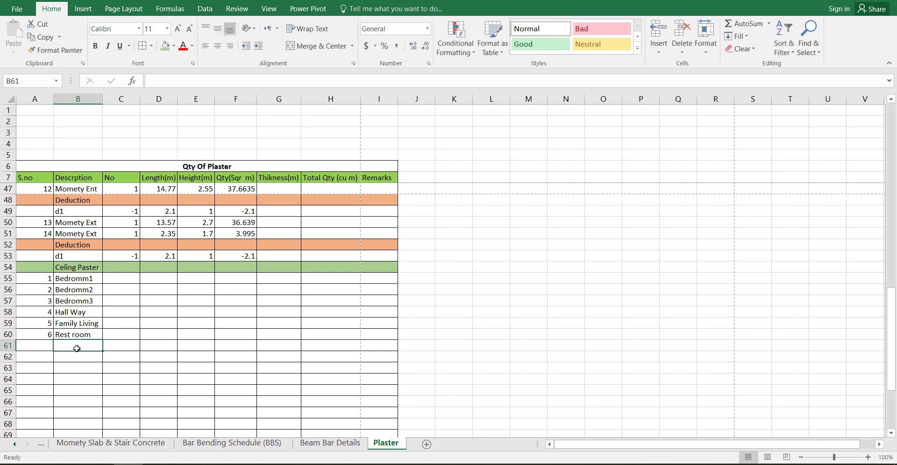
Add Bathroom5 and fill the names down to Bathroom7.
text(A)
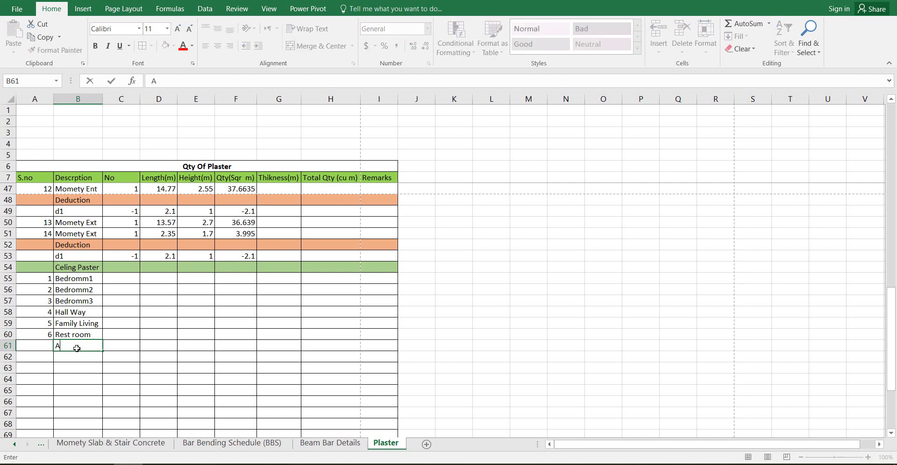
text(h)
text(th)
text(om5)
click(77, 348)
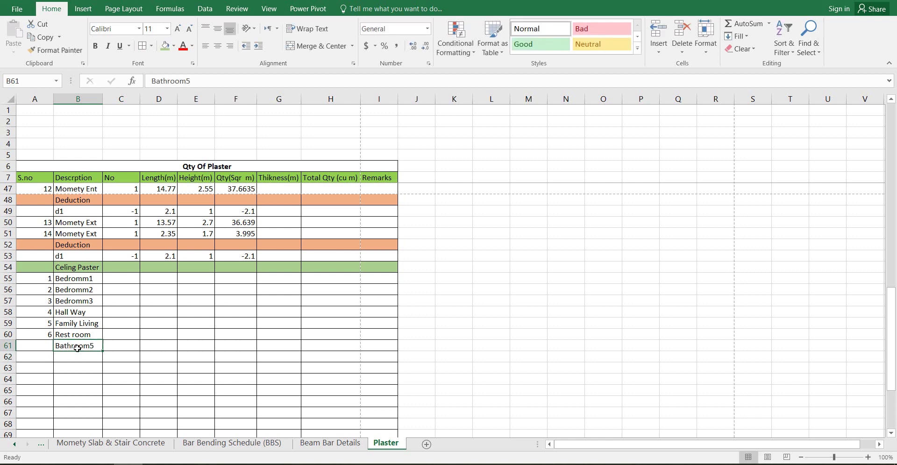
drag(99, 360, 99, 371)
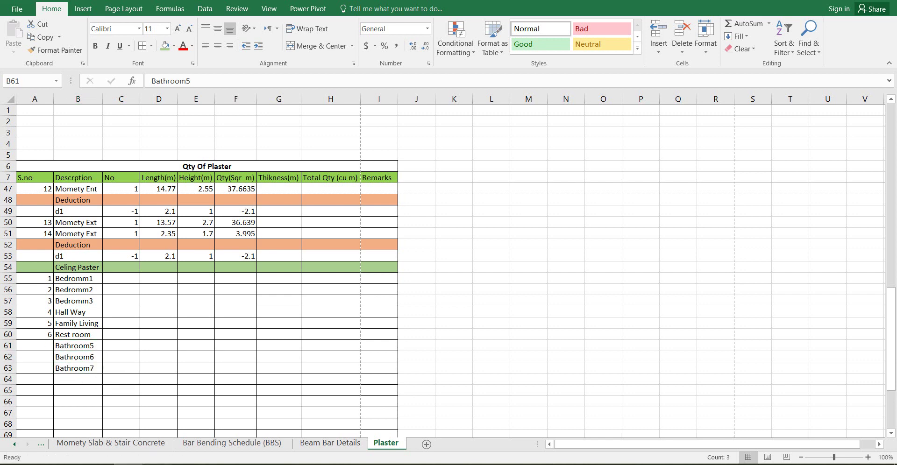
Check the plan again and enter Momety in cell B64.
key(alt+Tab)
scroll(376, 205, down, 4)
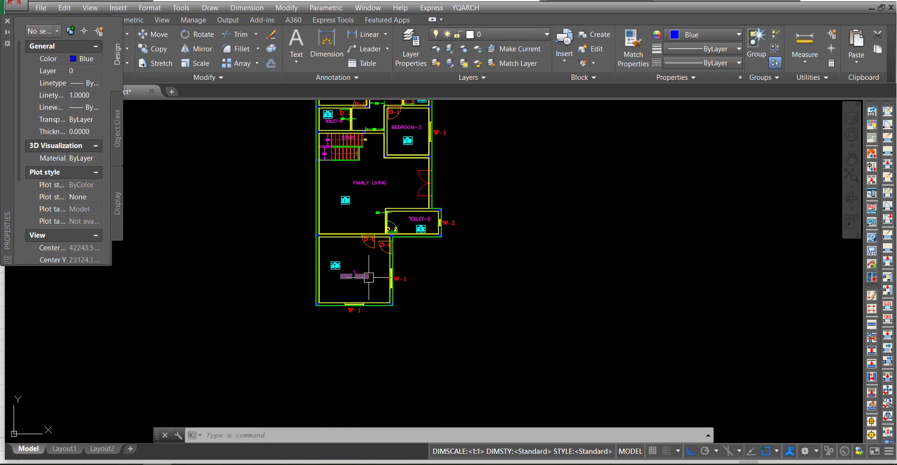
scroll(363, 243, up, 2)
drag(363, 243, 353, 337)
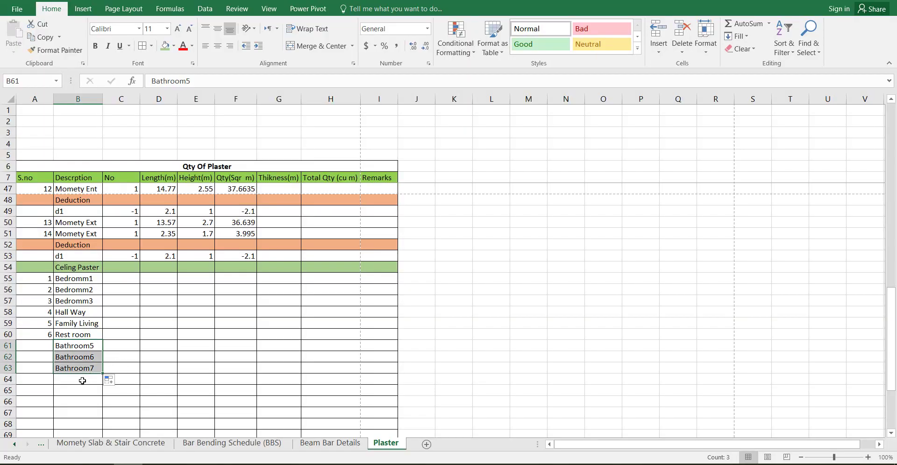
click(82, 381)
text(M)
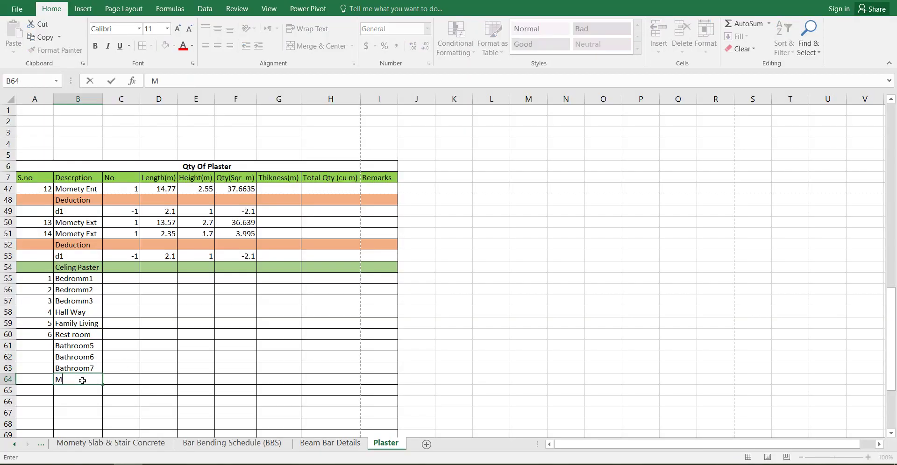
text(omety)
key(Return)
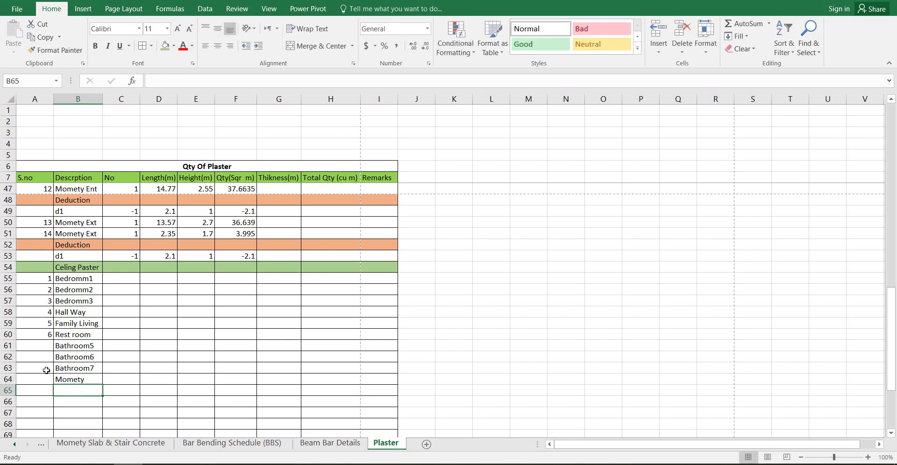
Fill the serial numbers 7 to 10 down the room list.
drag(48, 325, 40, 379)
click(142, 346)
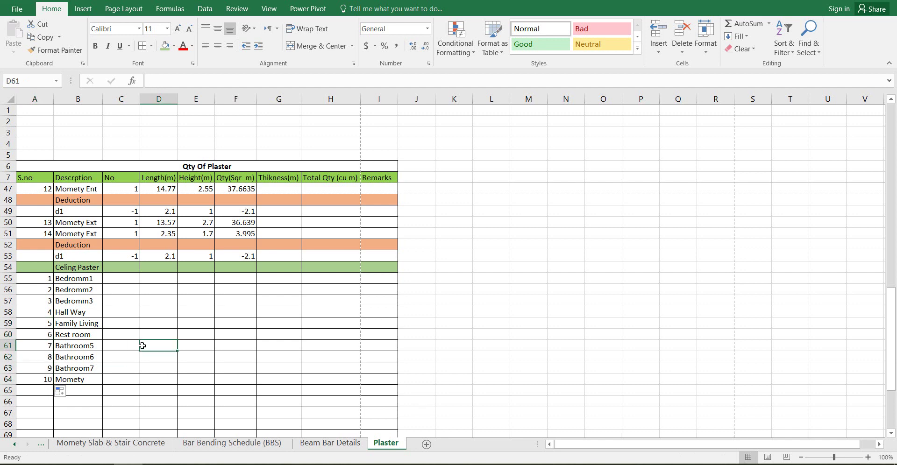
click(118, 278)
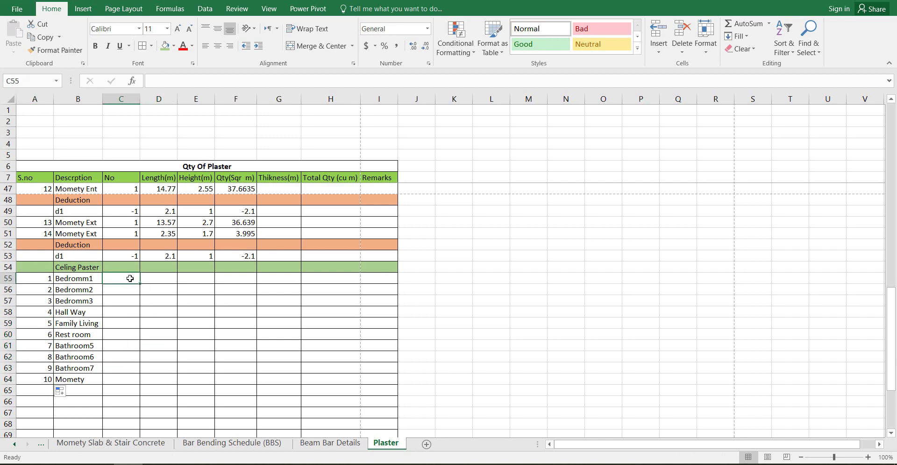
Enter a No of 1 for every ceiling room from Bedromm1 to Momety.
text(1)
key(Return)
text(1)
key(Return)
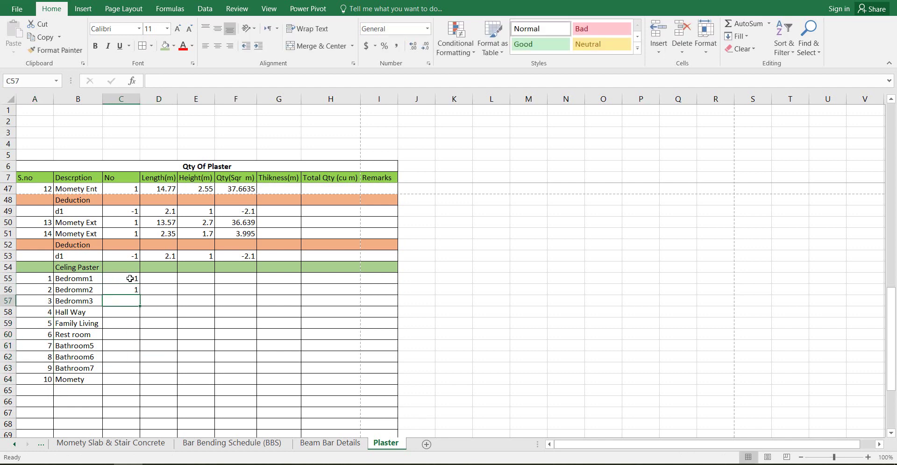
drag(130, 279, 145, 379)
Merge the Length and Height cells on every room row, rows 55 to 64.
click(160, 282)
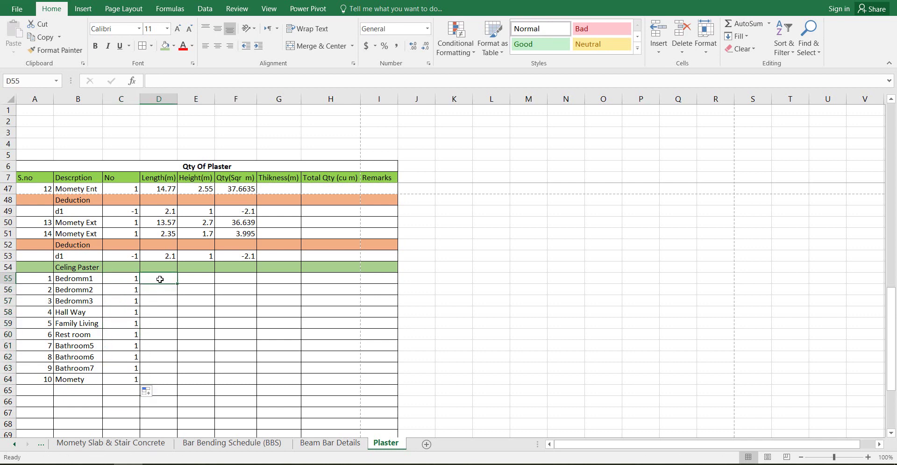
drag(159, 279, 197, 280)
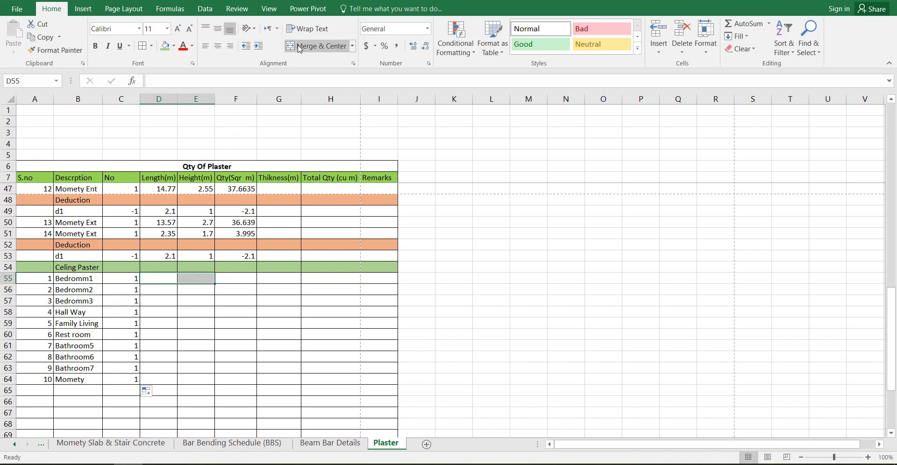
click(318, 46)
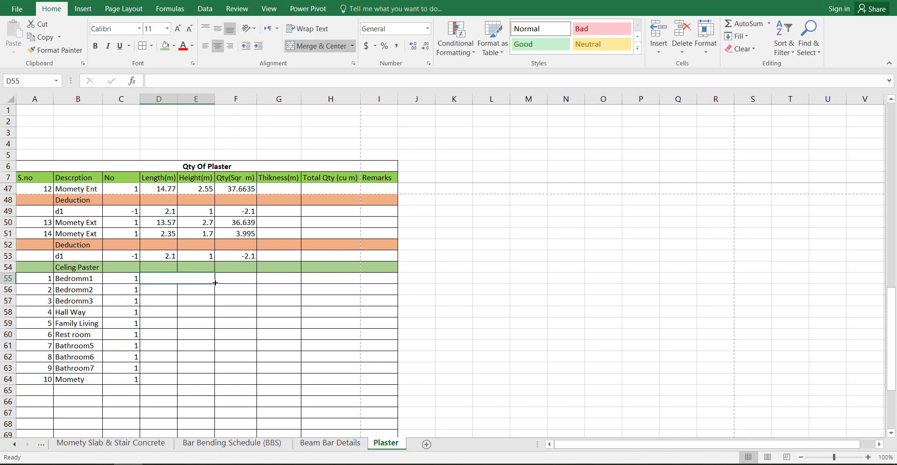
drag(215, 283, 202, 369)
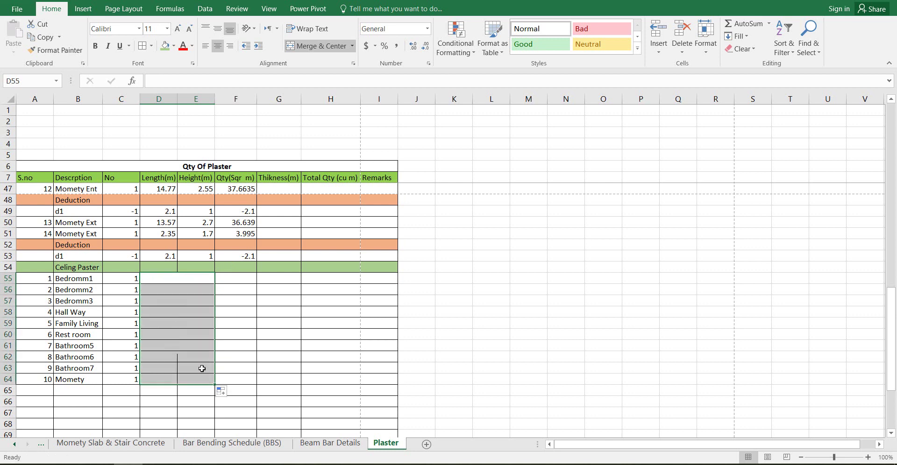
click(169, 278)
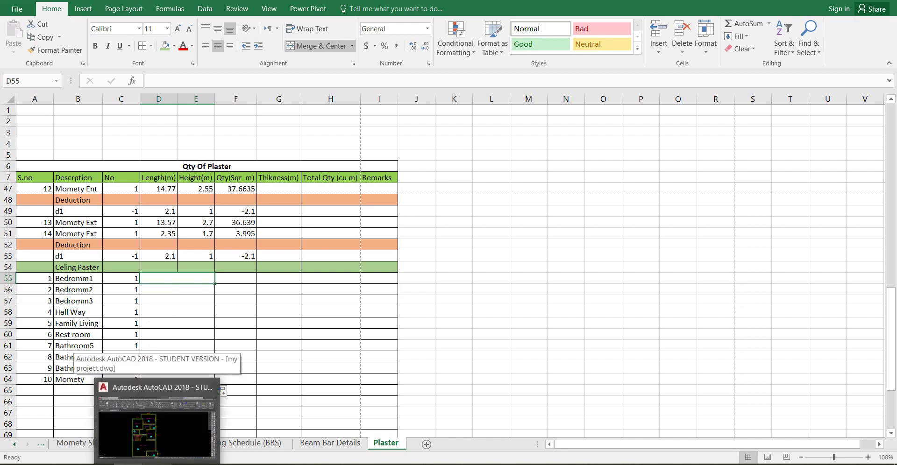
Read the Bedroom-1 area in AutoCAD and enter 18.24 for Bedromm1.
click(156, 420)
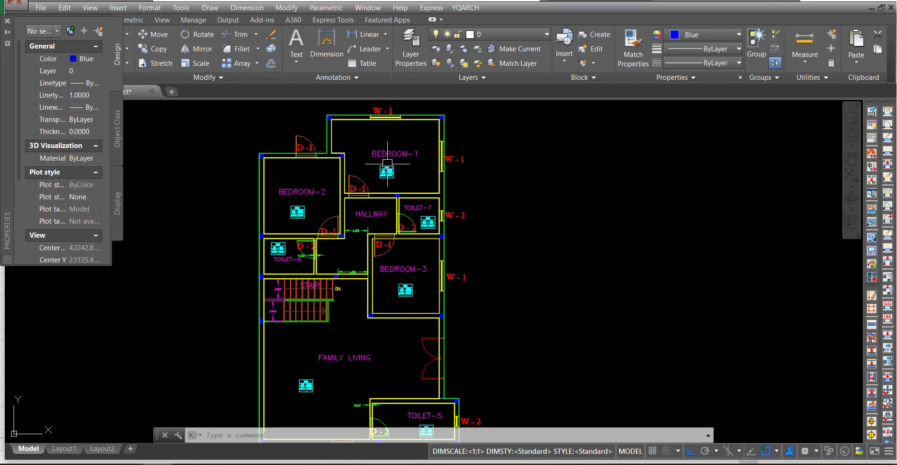
scroll(422, 139, up, 1)
scroll(443, 145, up, 3)
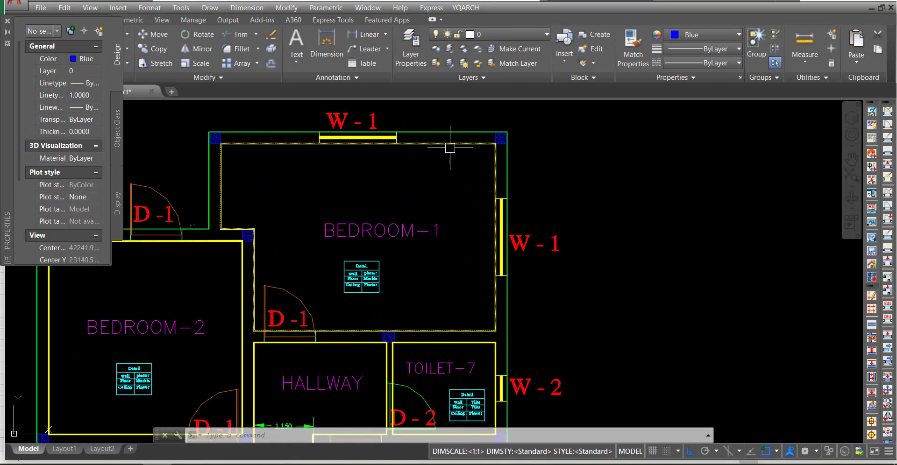
click(450, 149)
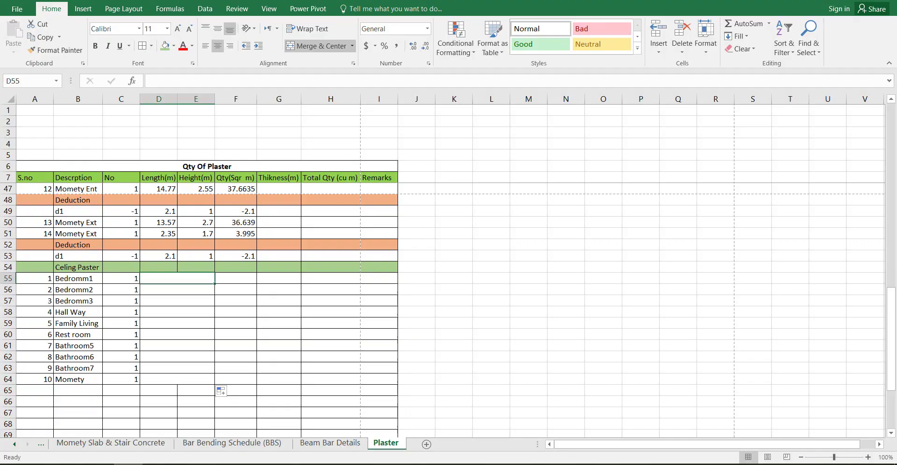
key(alt+Tab)
text(18)
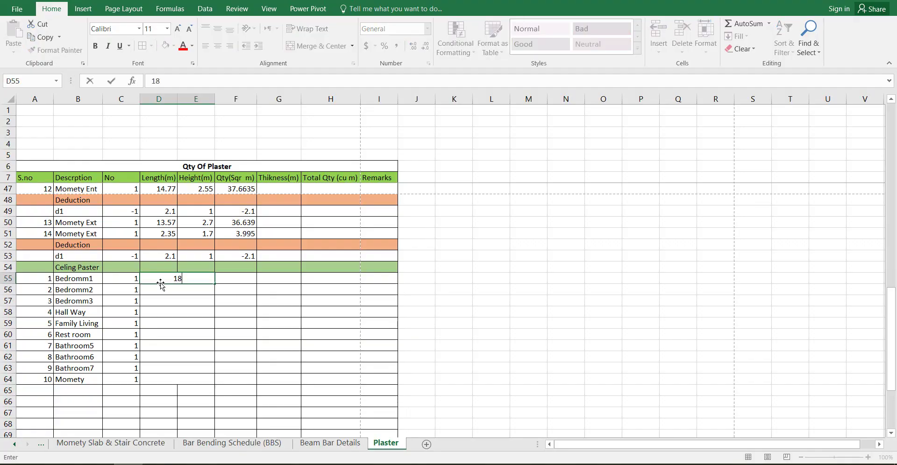
text(.24)
key(Return)
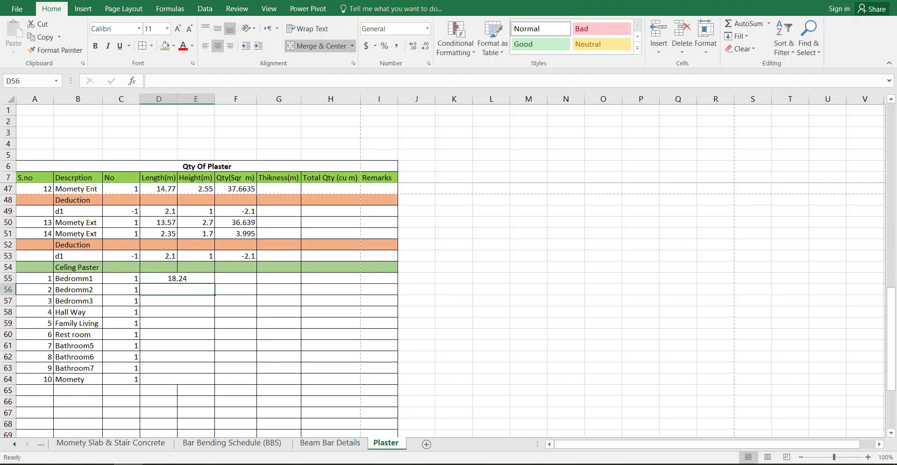
Select the Bedroom-2 outline in AutoCAD to read its area.
key(alt+Tab)
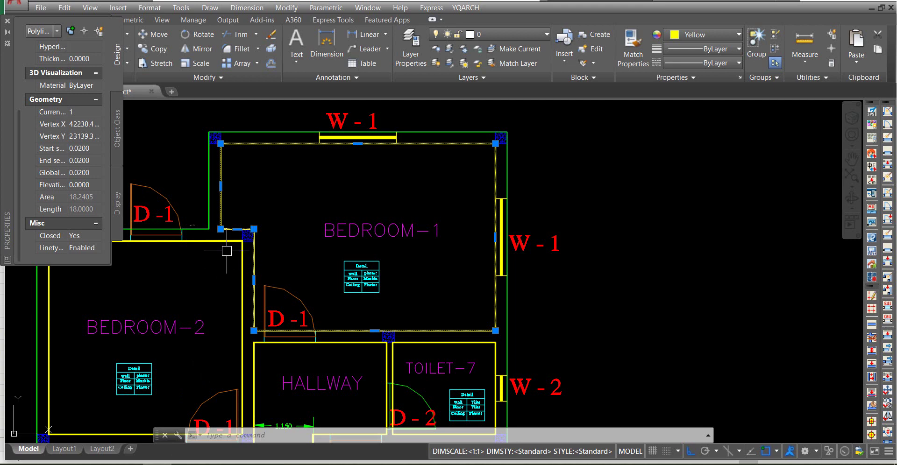
key(Escape)
click(242, 250)
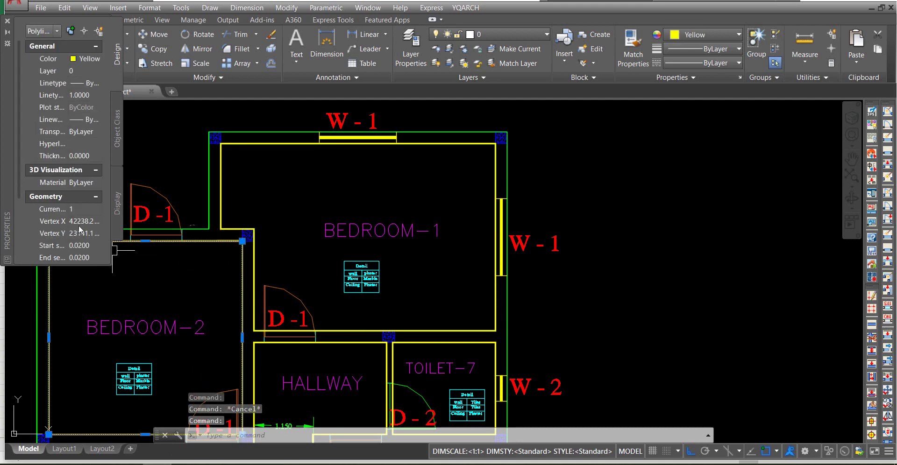
click(78, 233)
scroll(75, 234, down, 3)
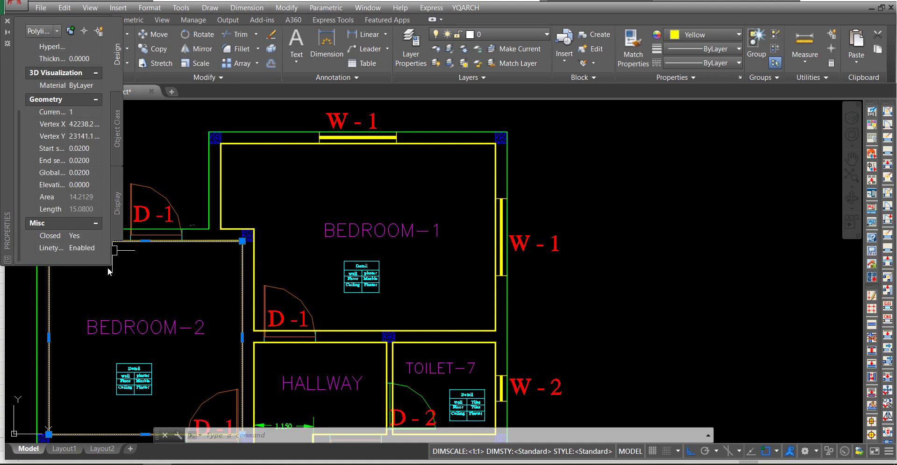
key(alt+Tab)
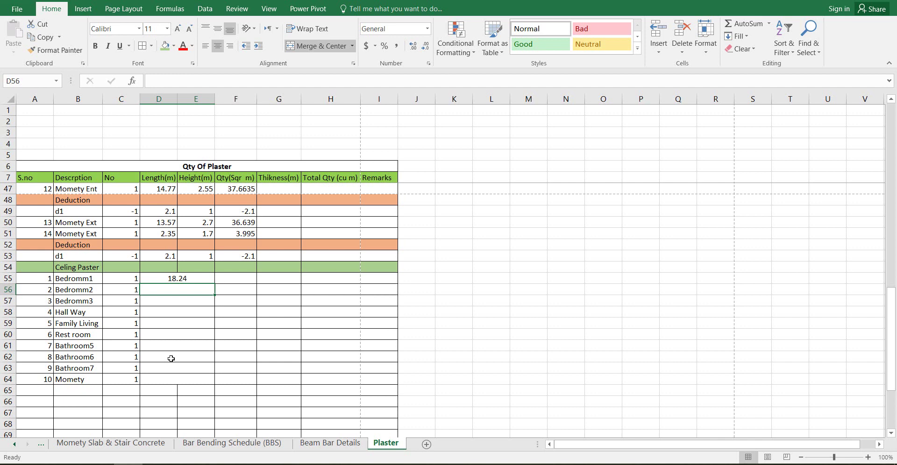
Enter 14.21 for Bedromm2, then read Bedroom-3's area and enter 12.33.
text(14.21)
key(Return)
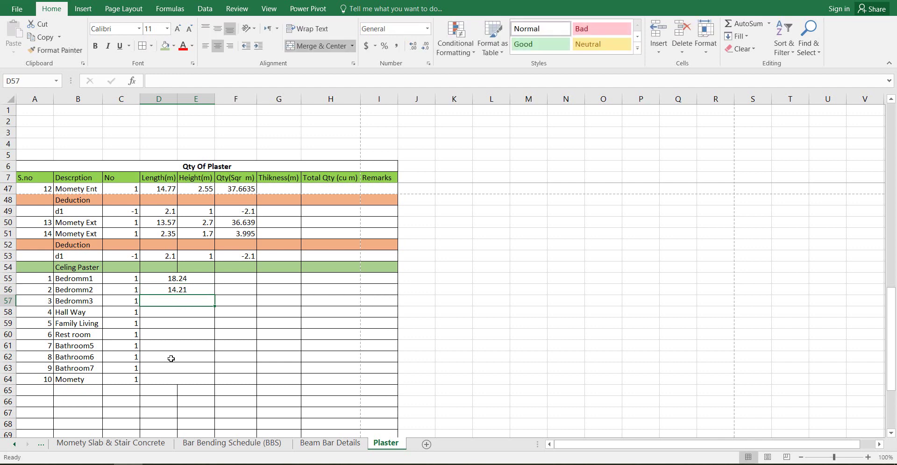
key(alt+Tab)
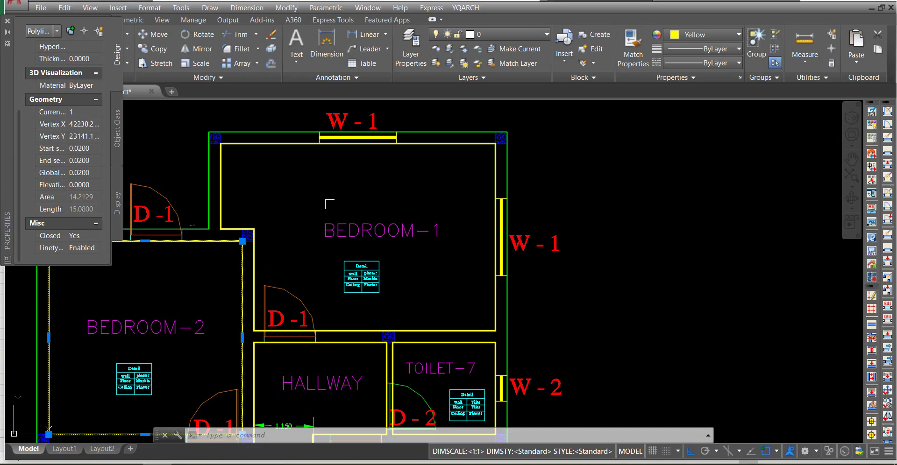
scroll(322, 200, down, 2)
scroll(368, 173, down, 1)
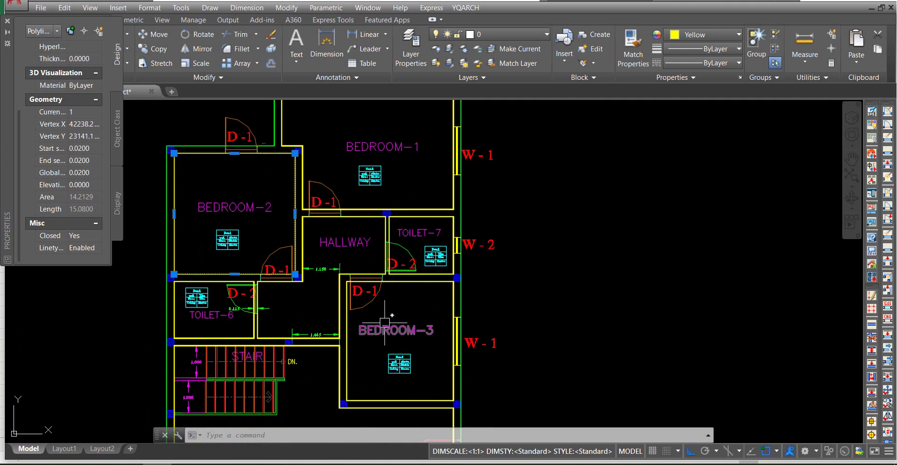
key(Escape)
click(394, 284)
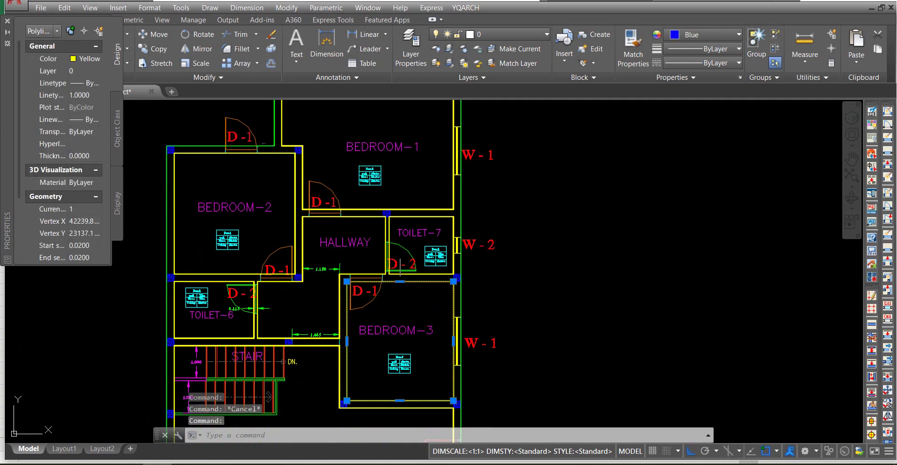
scroll(67, 179, down, 3)
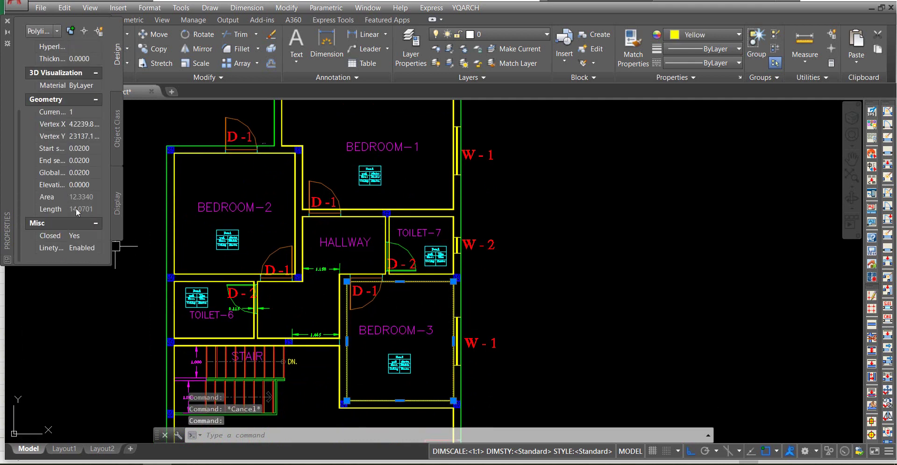
key(alt+Tab)
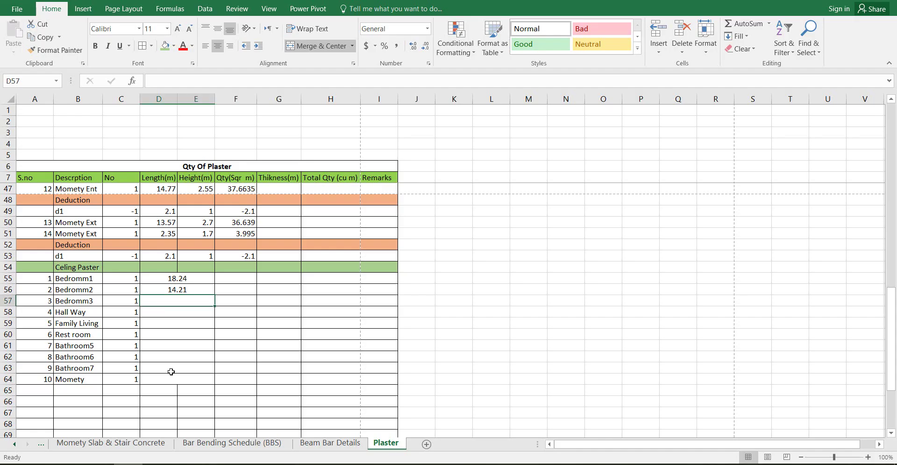
text(12.33)
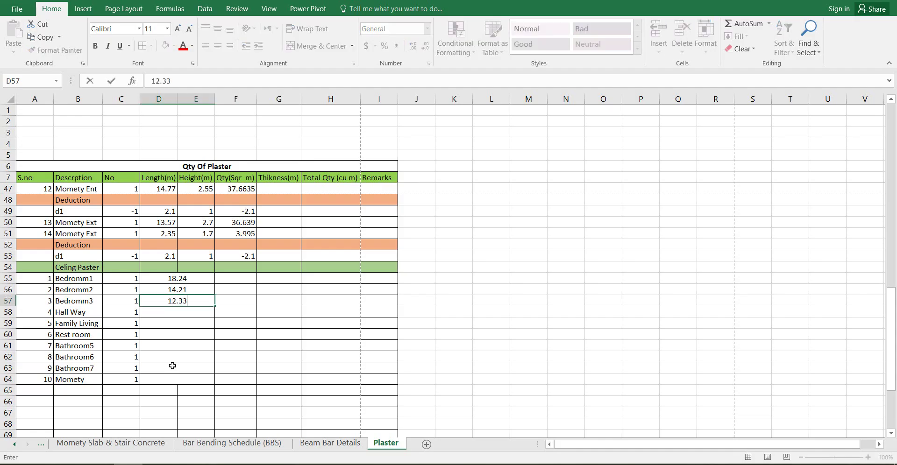
key(Return)
Read the hallway area in AutoCAD and enter 9.4 for Hall Way.
key(alt+Tab)
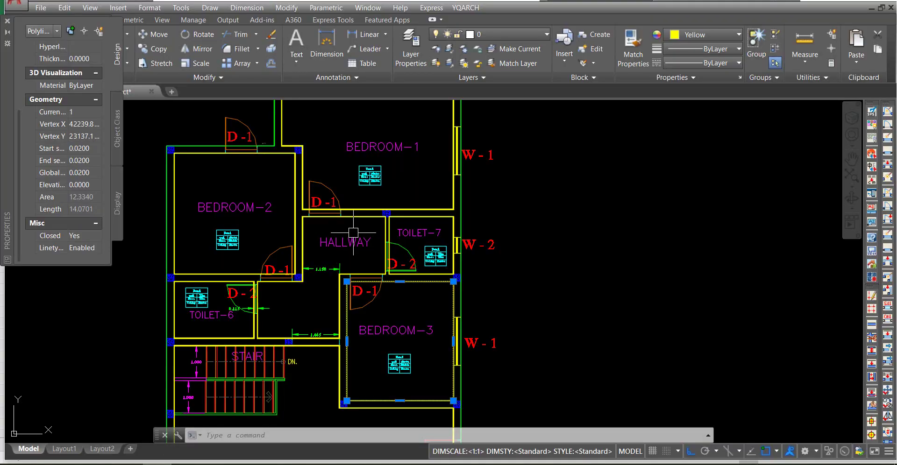
key(Escape)
scroll(312, 284, down, 2)
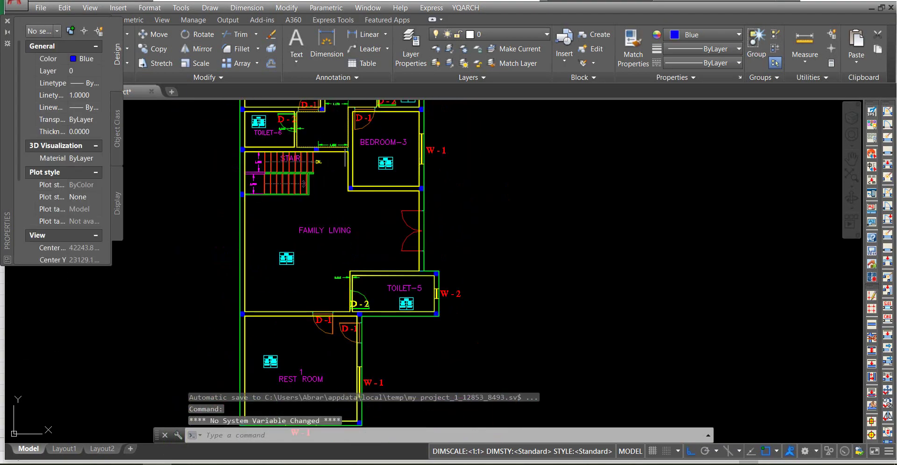
scroll(352, 156, up, 1)
scroll(352, 156, up, 1)
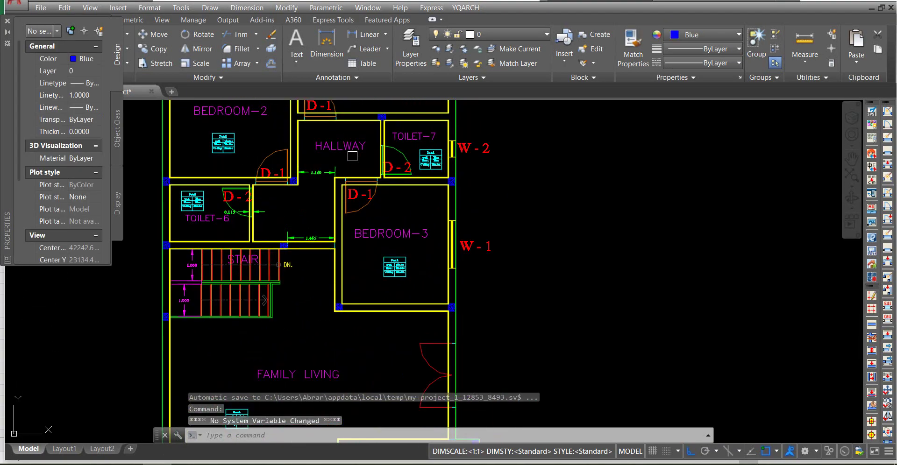
click(367, 120)
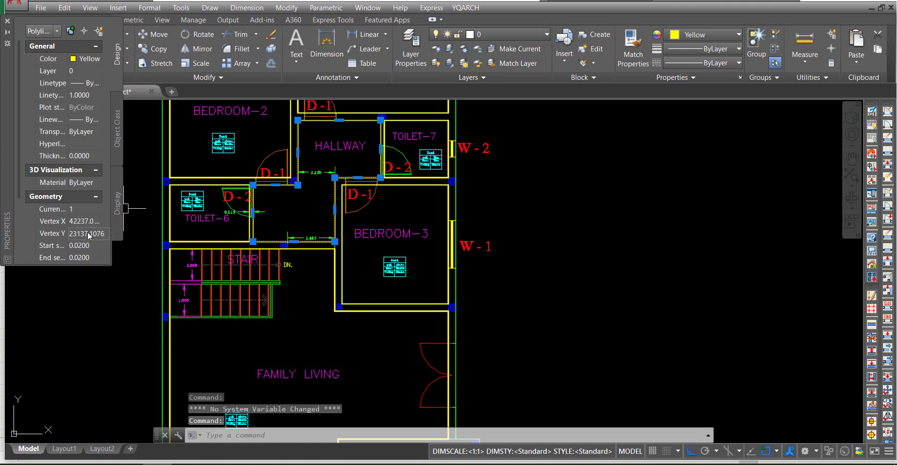
scroll(68, 213, down, 3)
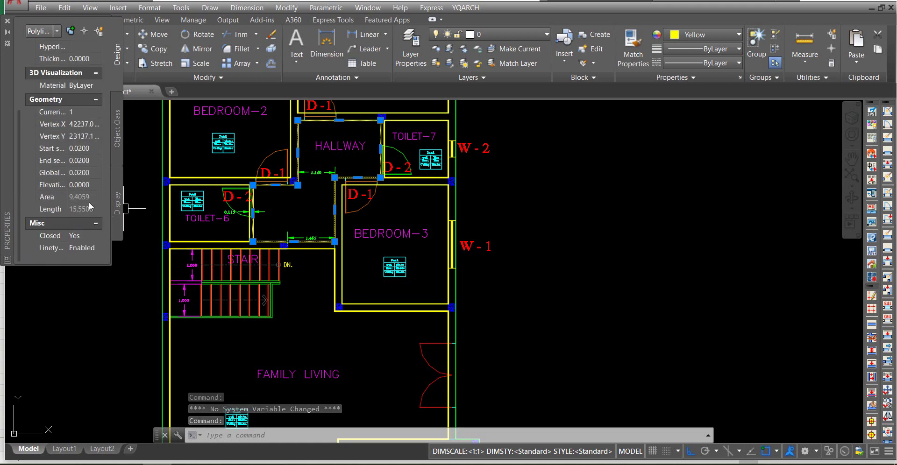
key(alt+Tab)
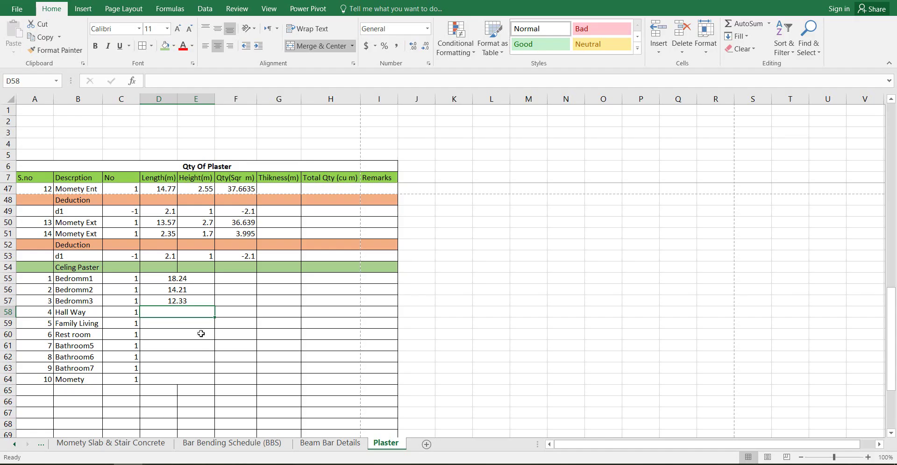
text(9.4)
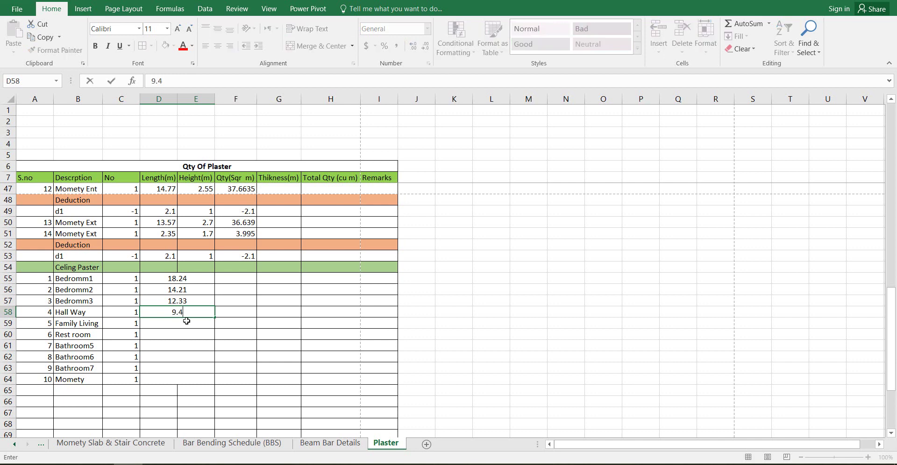
key(Return)
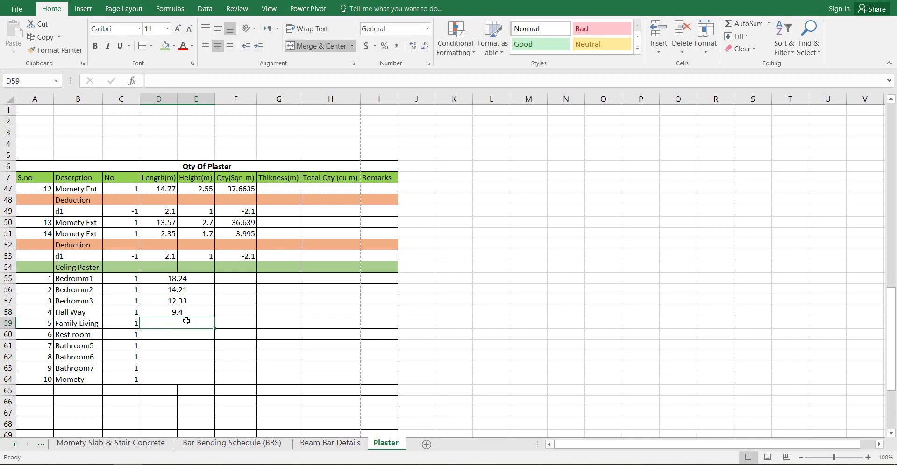
key(alt+Tab)
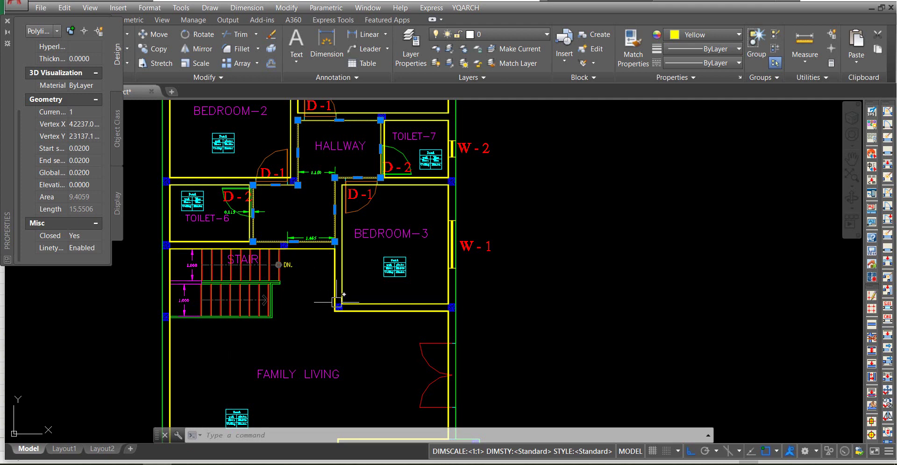
Read the family living area in AutoCAD and enter 55.45 for Family Living.
key(Escape)
click(335, 301)
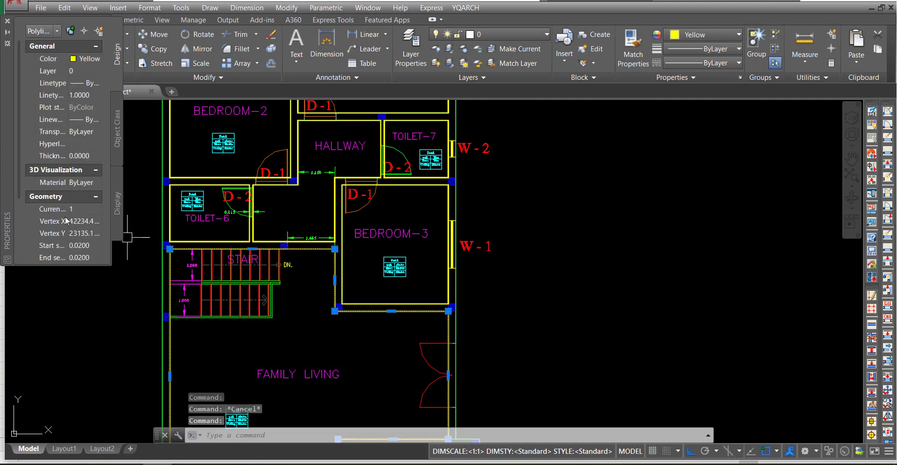
scroll(67, 222, down, 2)
scroll(67, 232, down, 3)
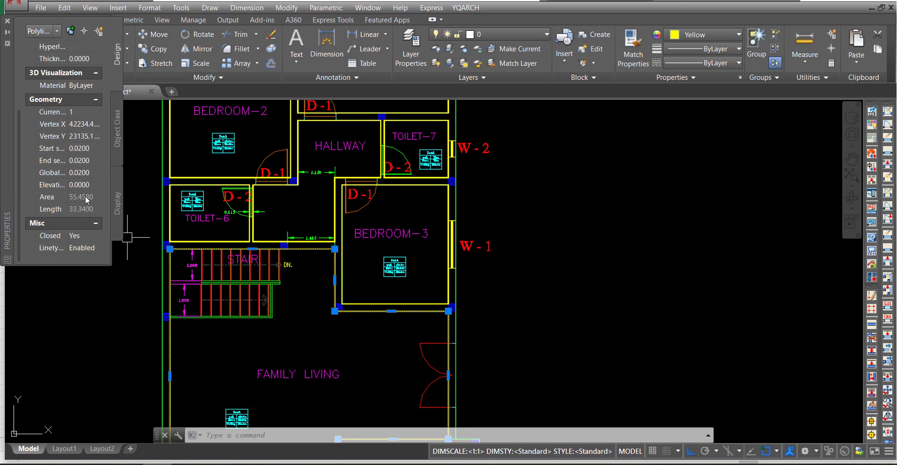
key(alt+Tab)
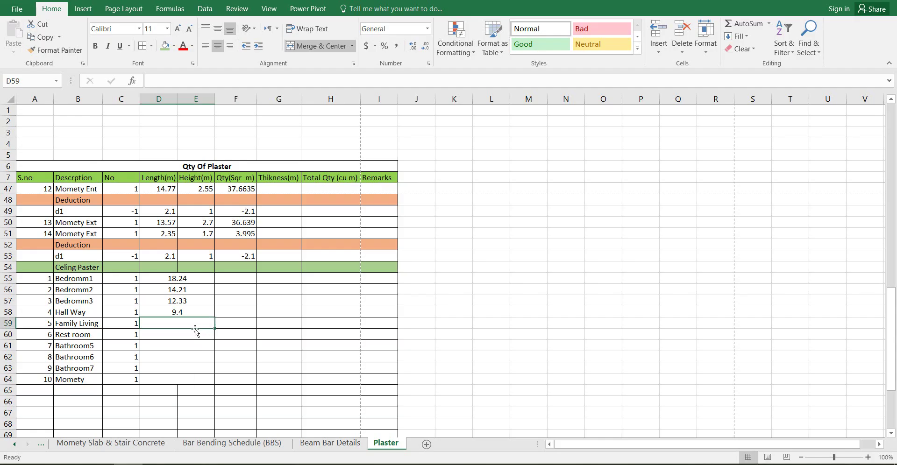
text(55.5)
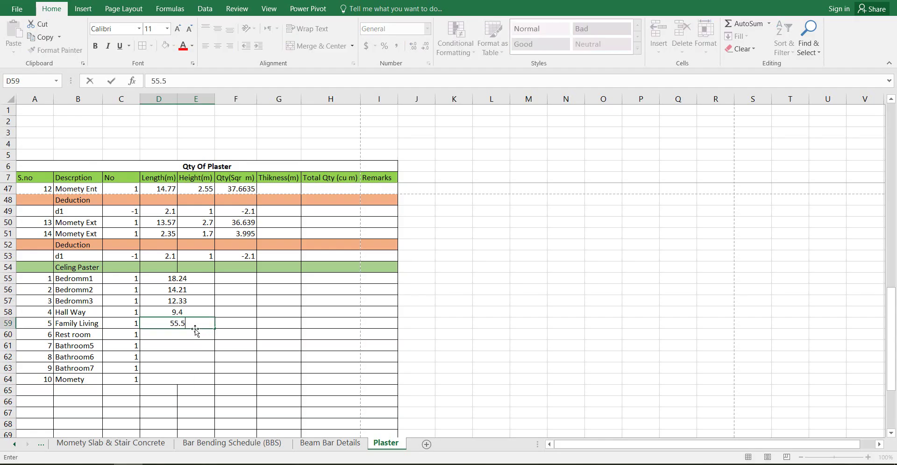
text(4)
key(BackSpace)
key(BackSpace)
text(45)
key(Return)
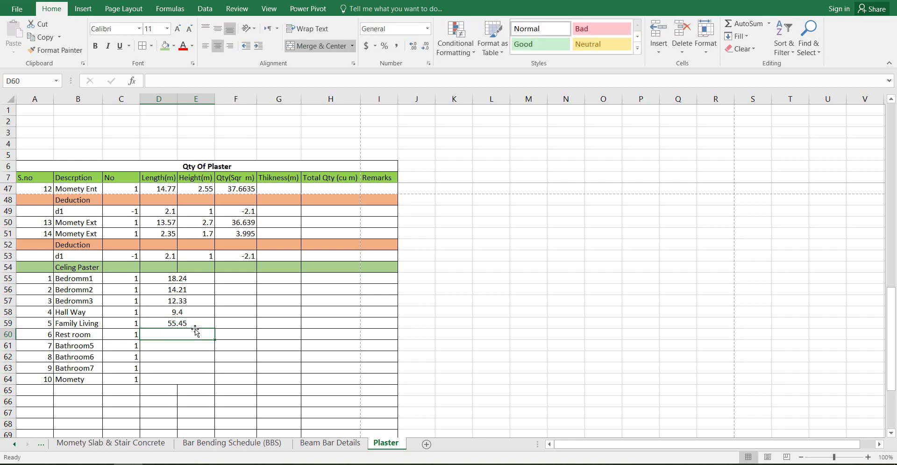
Read the rest room area and enter 29.26 in D60 for Rest room.
key(alt+Tab)
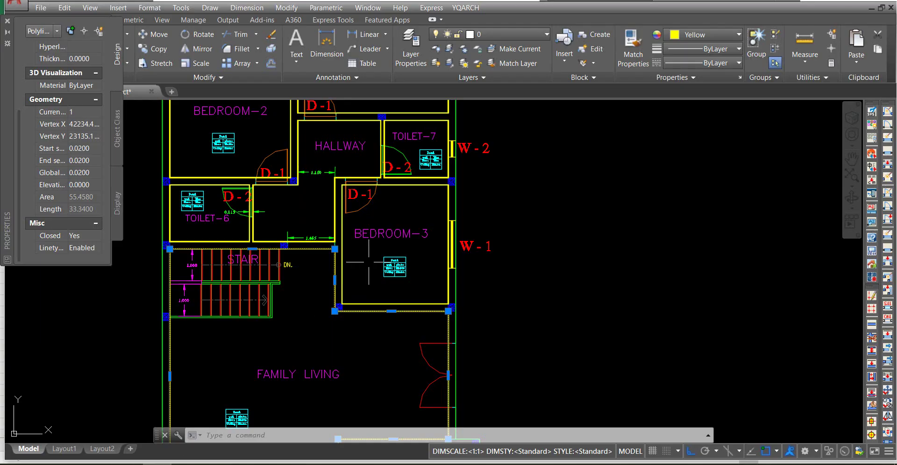
scroll(369, 271, down, 5)
scroll(365, 336, up, 5)
scroll(365, 336, up, 2)
key(Escape)
click(369, 299)
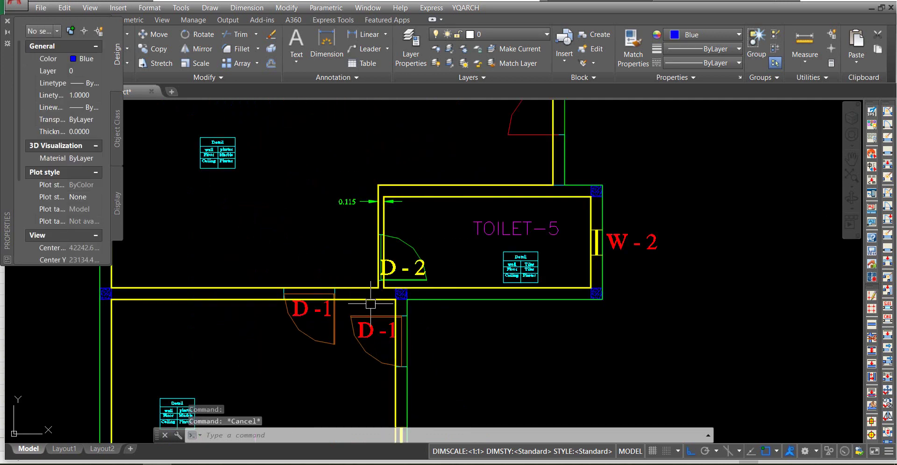
scroll(84, 205, down, 3)
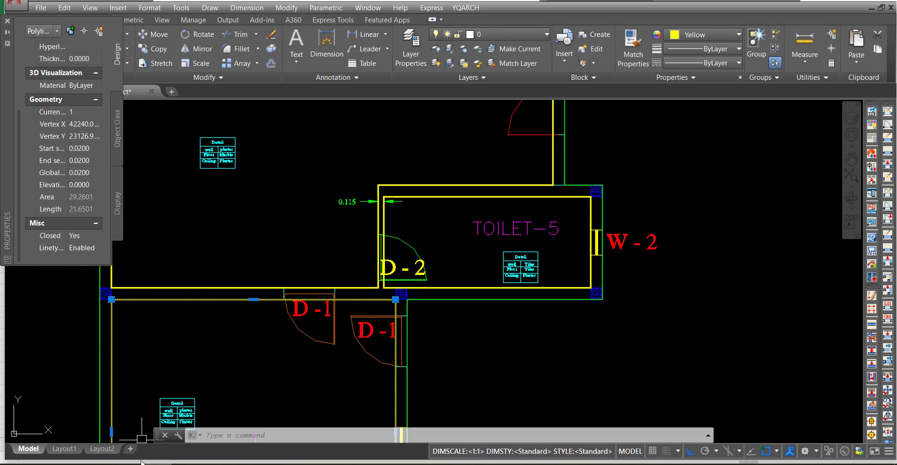
key(alt+Tab)
click(201, 340)
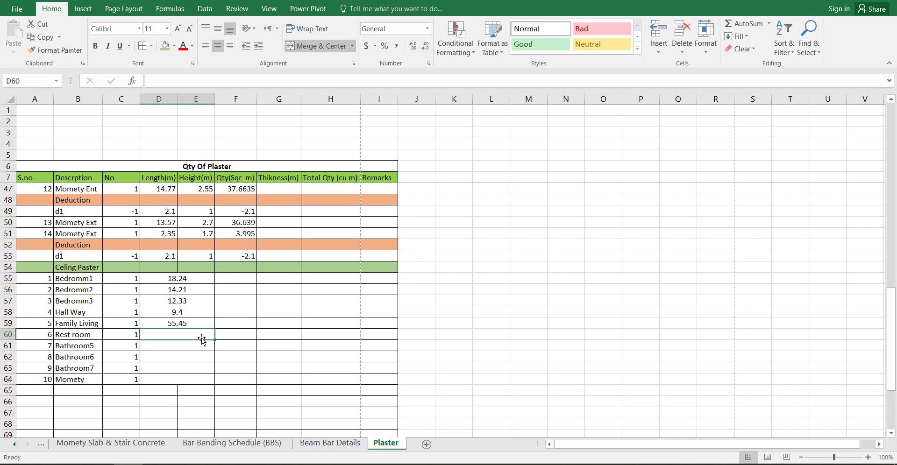
text(29.26)
key(Return)
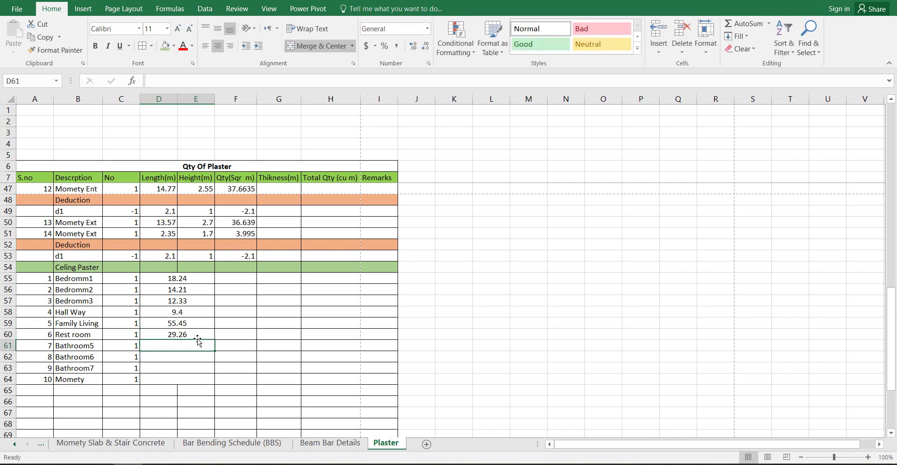
key(alt+Tab)
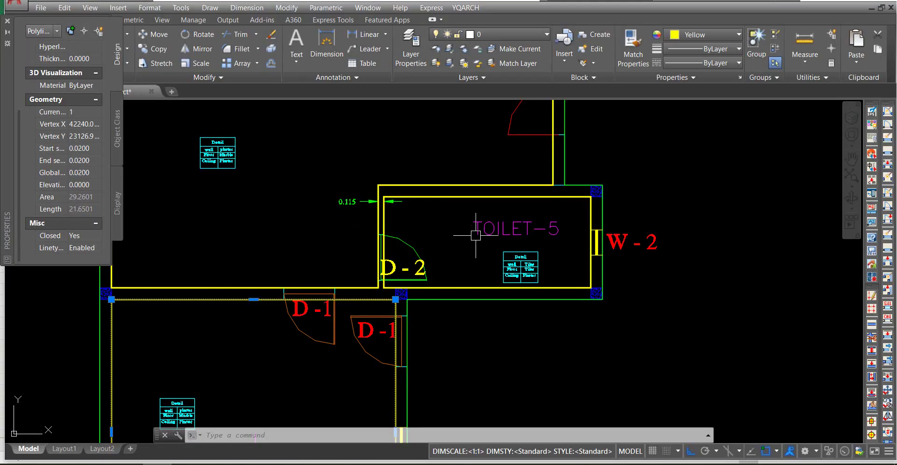
Read TOILET-5's area in AutoCAD and enter 7.32 as the Bathroom5 area.
click(482, 197)
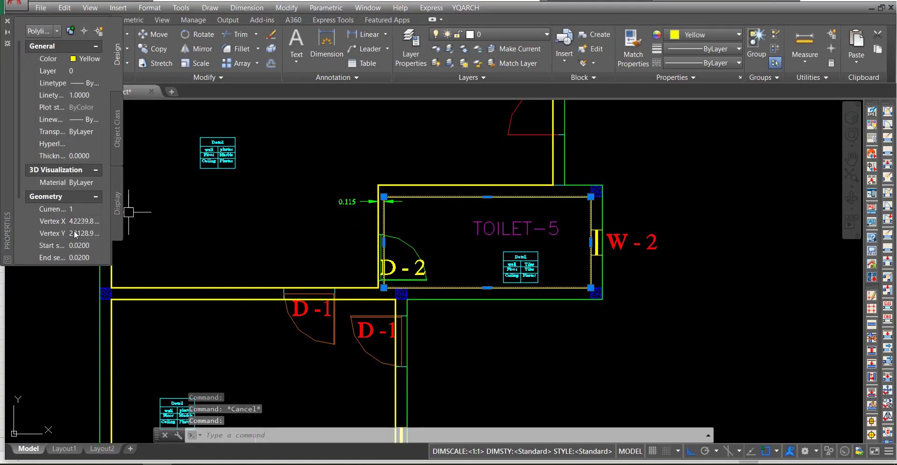
scroll(75, 246, down, 3)
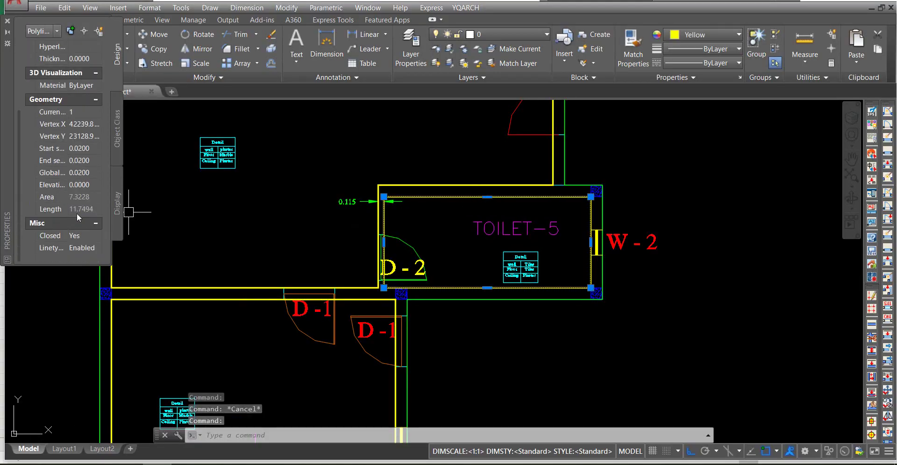
key(alt+Tab)
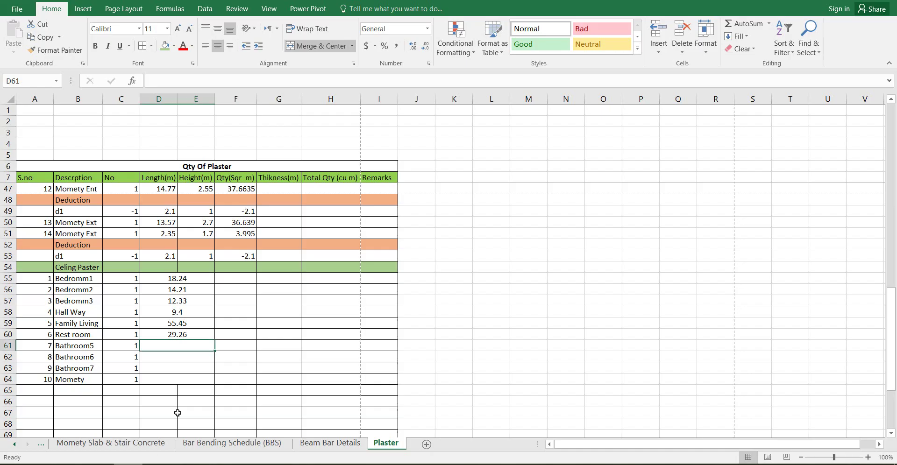
text(7.32)
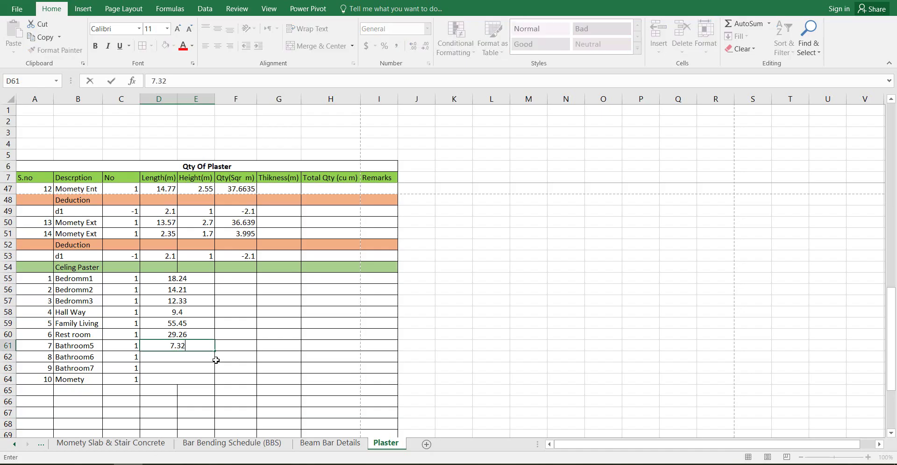
key(Return)
Read TOILET-6's area and enter 4.39 in D62 for Bathroom6.
key(alt+Tab)
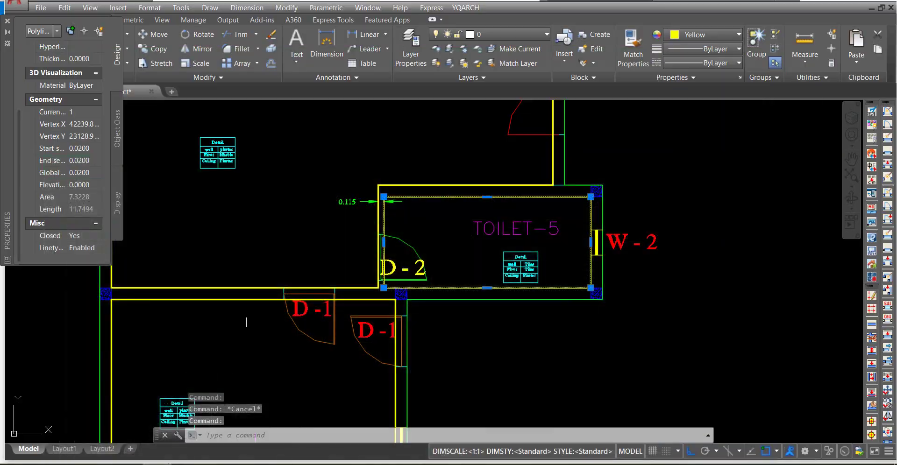
key(Escape)
scroll(262, 297, down, 5)
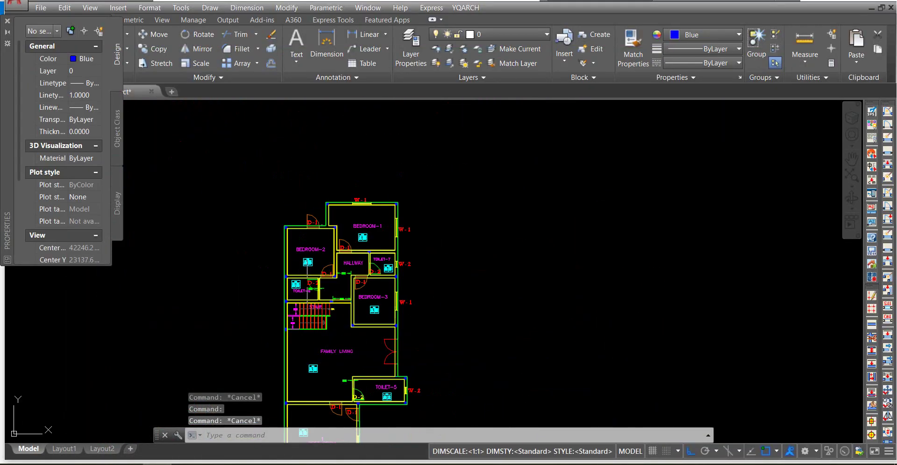
scroll(262, 297, up, 3)
scroll(262, 297, up, 3)
click(262, 296)
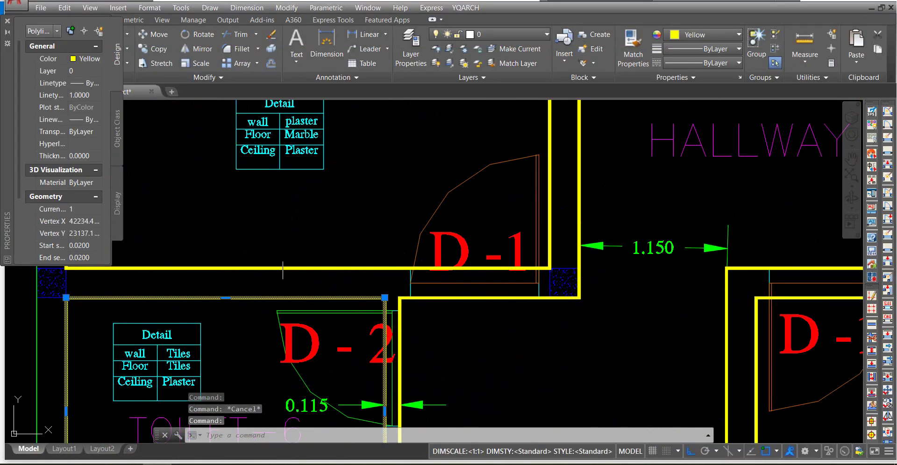
scroll(78, 193, down, 3)
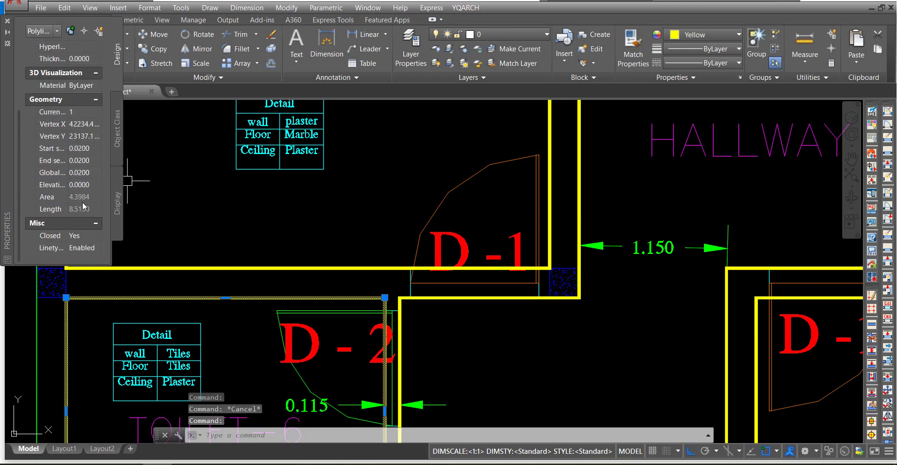
key(alt+Tab)
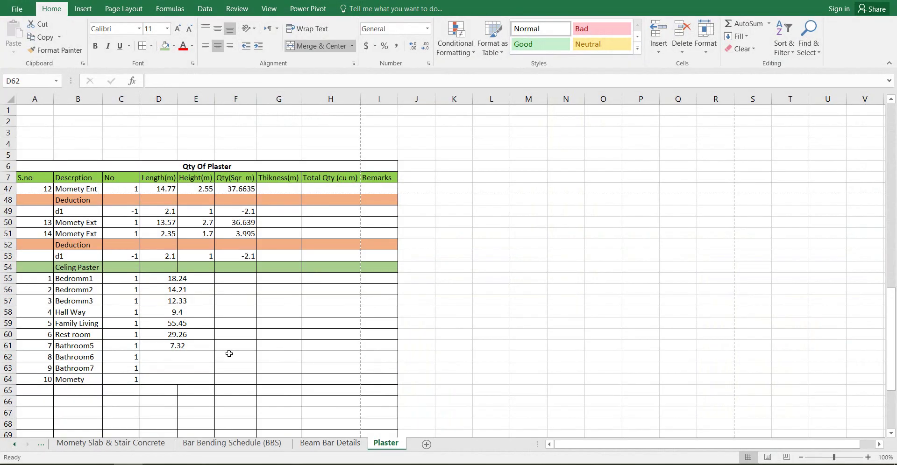
click(204, 355)
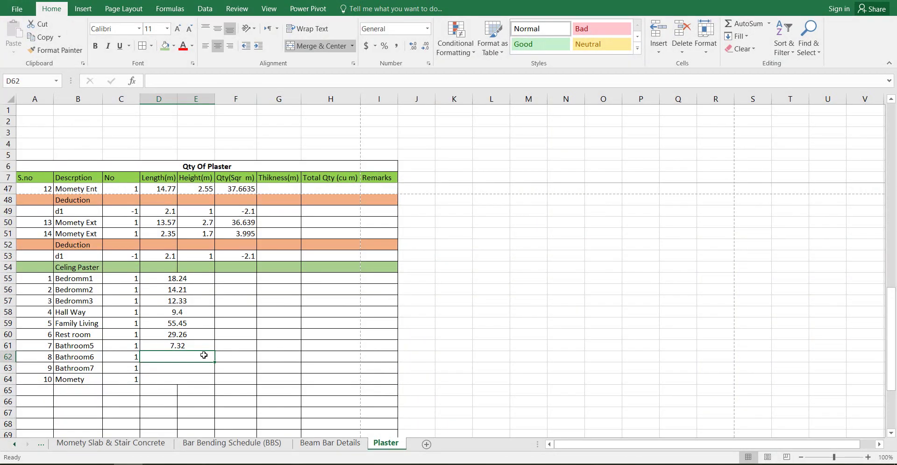
text(4.39)
key(Return)
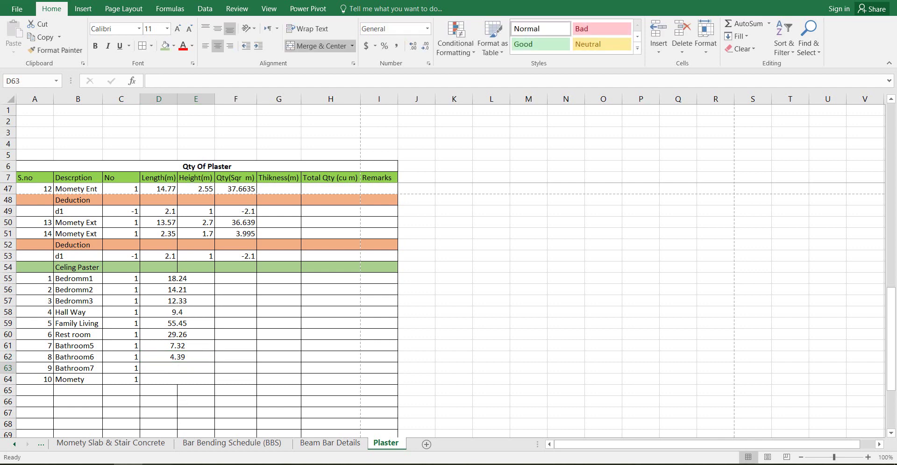
Read TOILET-7's area in AutoCAD and enter 3.58 in D63 for Bathroom7.
key(alt+Tab)
scroll(664, 232, down, 2)
drag(665, 233, 340, 311)
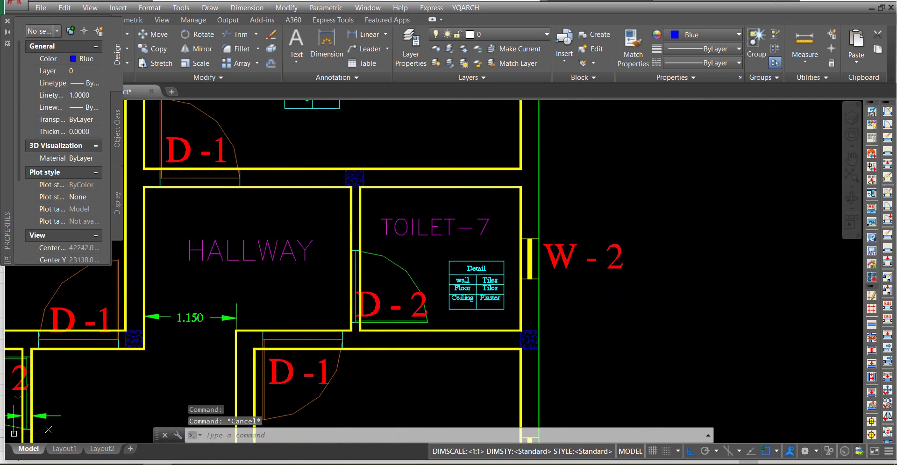
click(415, 187)
scroll(105, 214, down, 3)
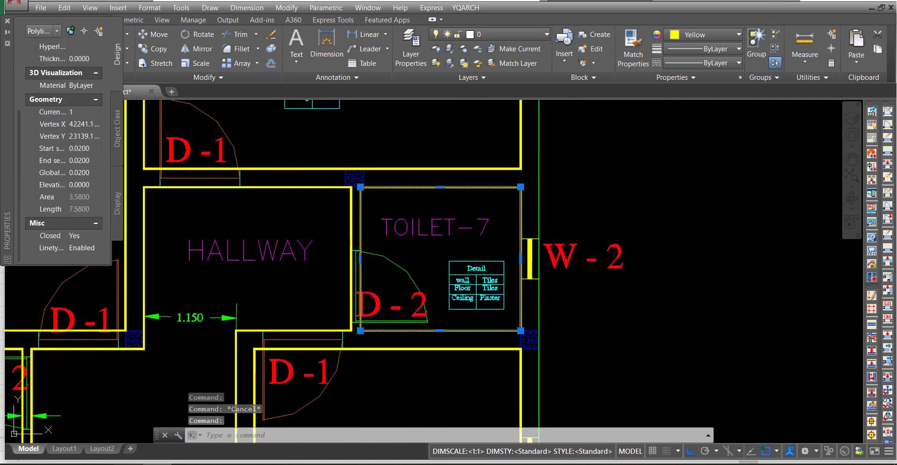
key(alt+Tab)
text(3.58)
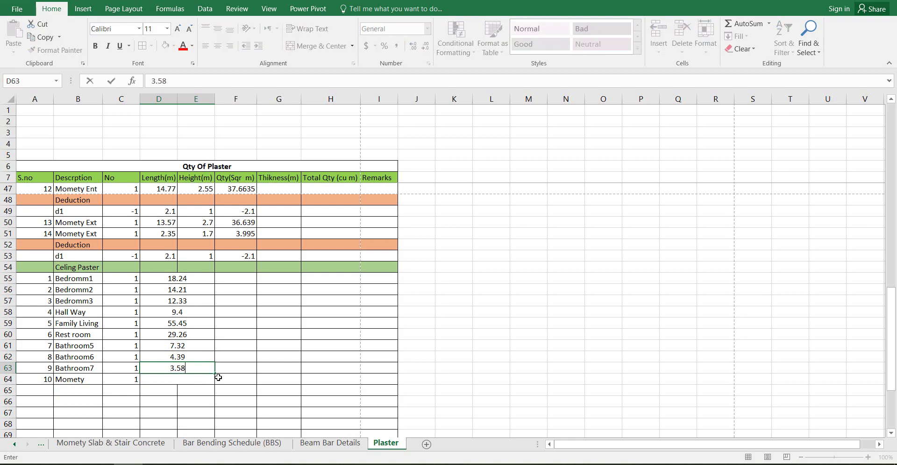
key(Return)
Pan and zoom the AutoCAD floor plan to bring the stair detail into view.
key(alt+Tab)
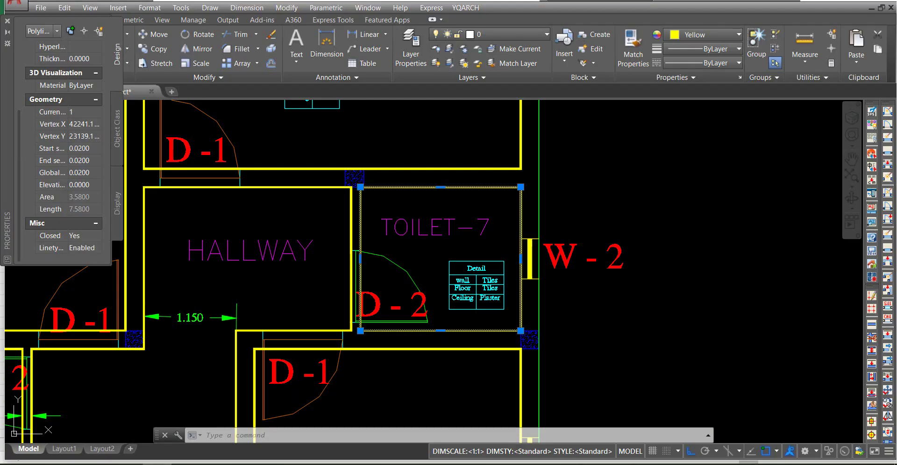
scroll(387, 245, down, 4)
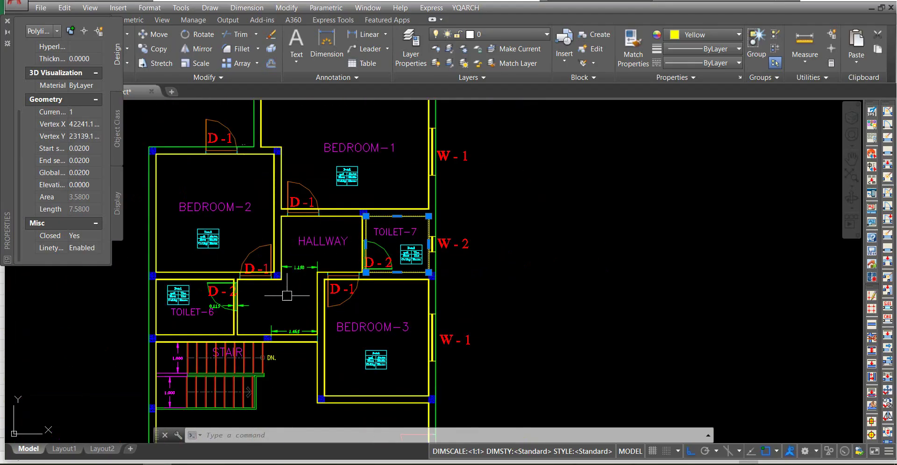
drag(291, 294, 309, 270)
scroll(308, 270, down, 1)
scroll(308, 270, down, 2)
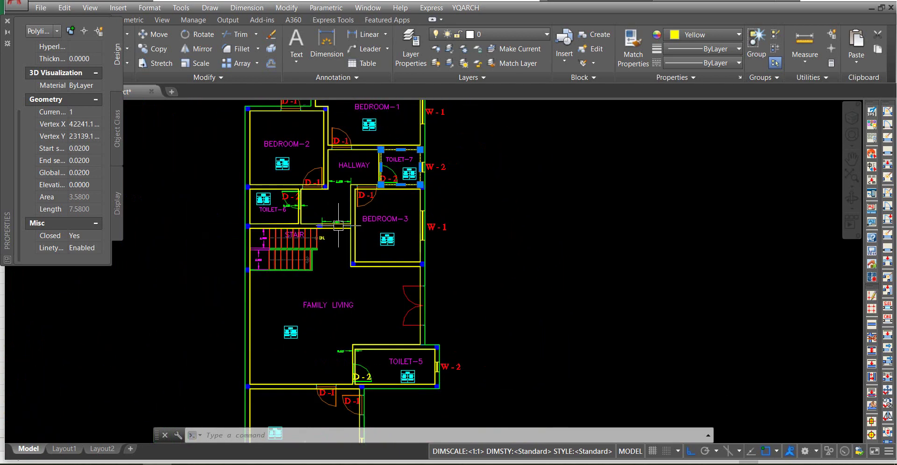
scroll(308, 270, down, 7)
scroll(110, 353, up, 2)
scroll(110, 352, up, 8)
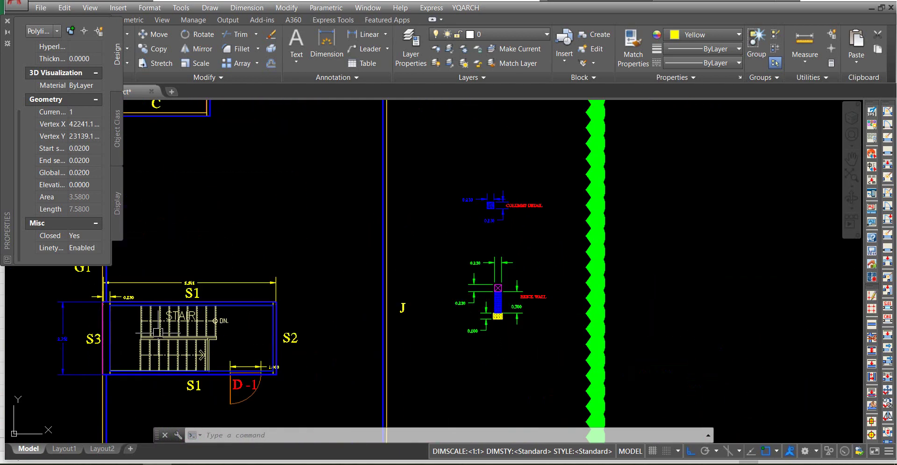
drag(246, 295, 322, 262)
scroll(322, 263, up, 2)
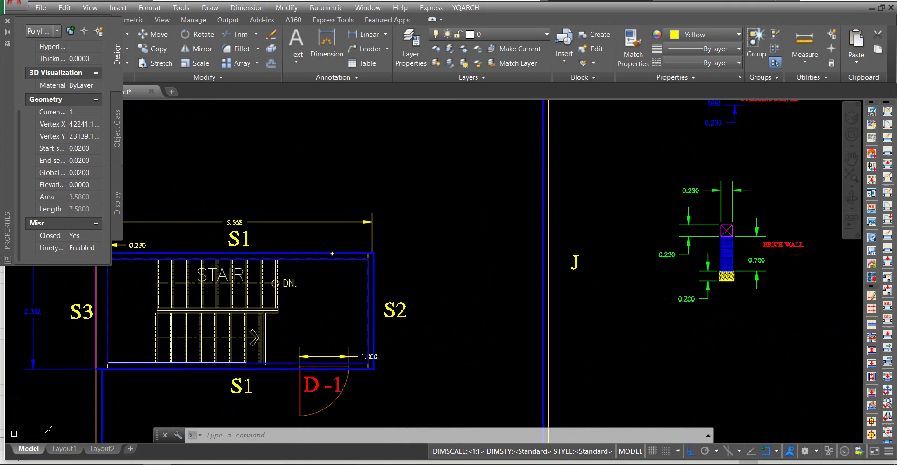
Select the blue stair polyline and read its 11.1741 area in Properties.
click(330, 255)
scroll(60, 220, down, 3)
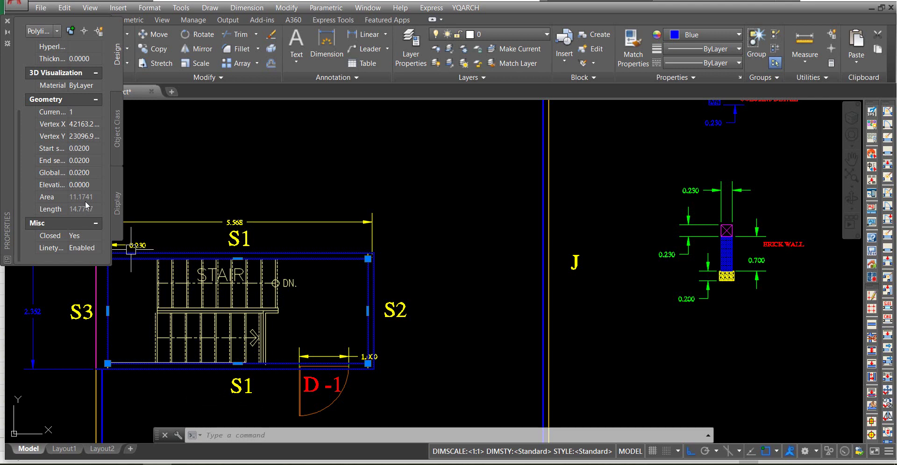
key(alt+Tab)
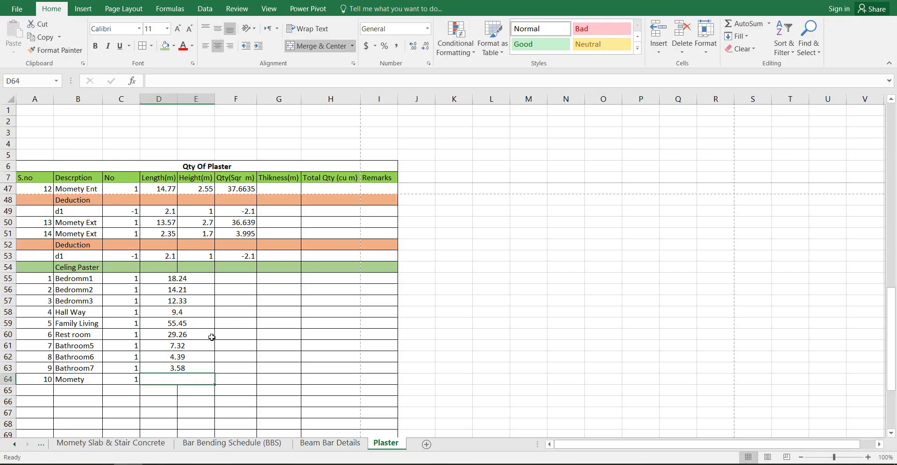
Enter 11.17 as Momety's length and put the formula =C55*D55 in F55.
text(1.1)
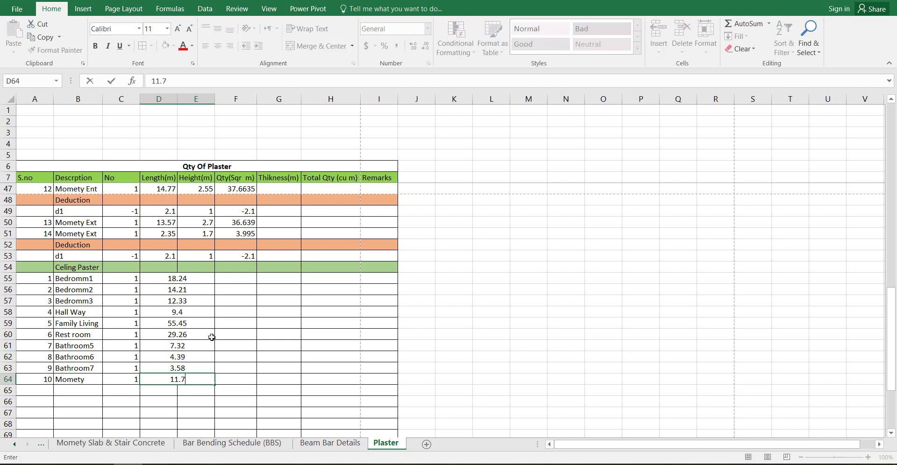
text(7)
key(Return)
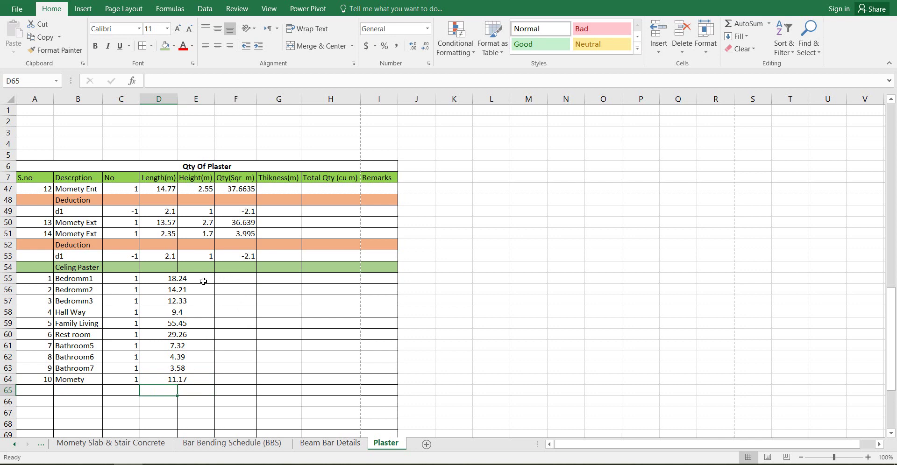
click(223, 278)
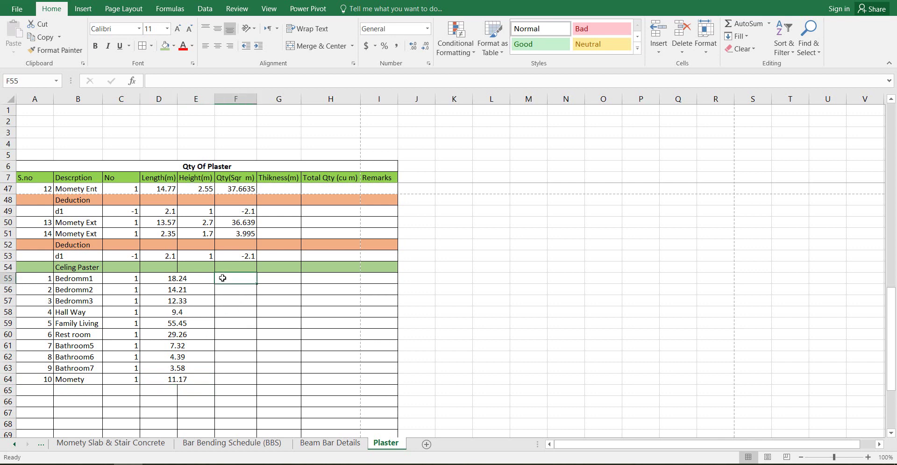
text(*)
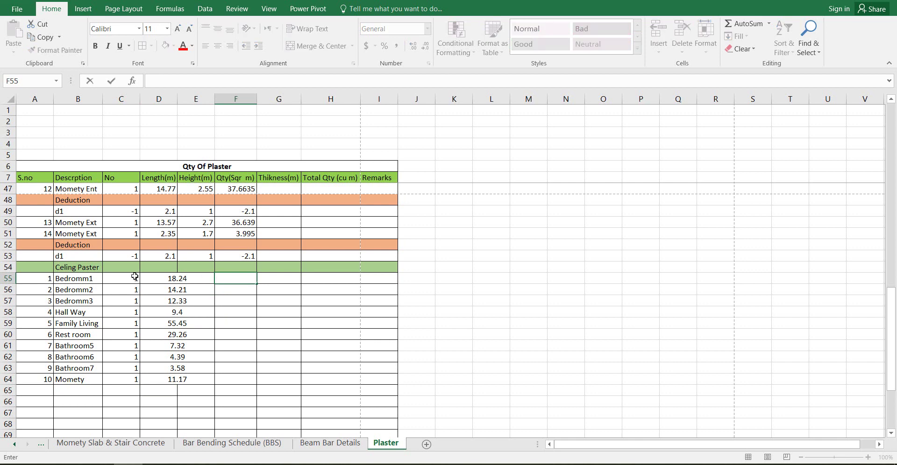
text(+)
click(134, 277)
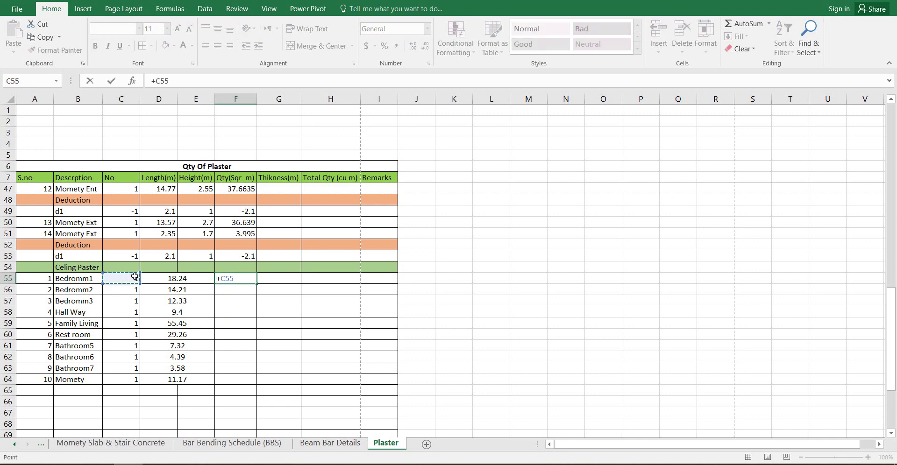
text(-)
click(175, 278)
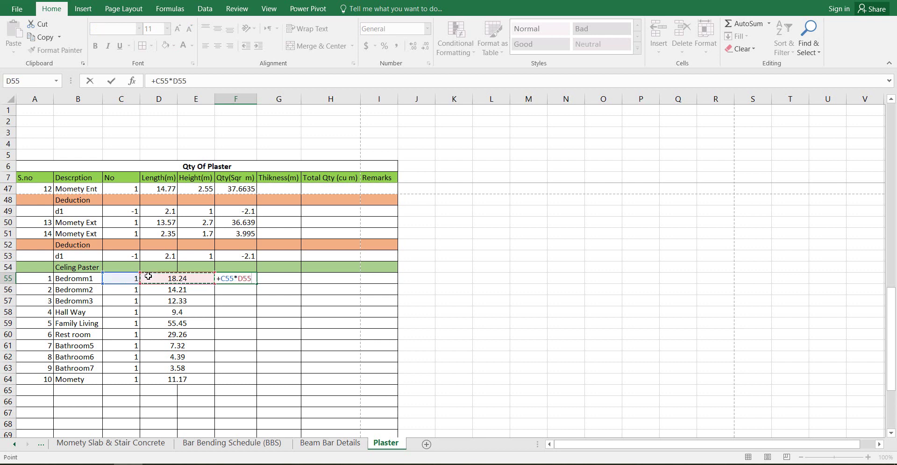
key(Return)
Fill the quantity formula down to F64 and refresh the F76 total to 934.1251.
click(240, 279)
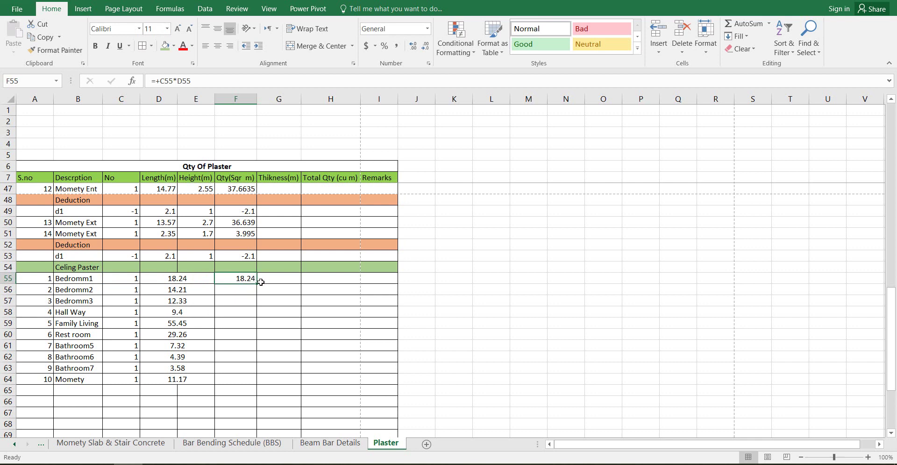
mouse_move(257, 283)
mouse_down()
mouse_move(237, 374)
mouse_move(252, 381)
mouse_up()
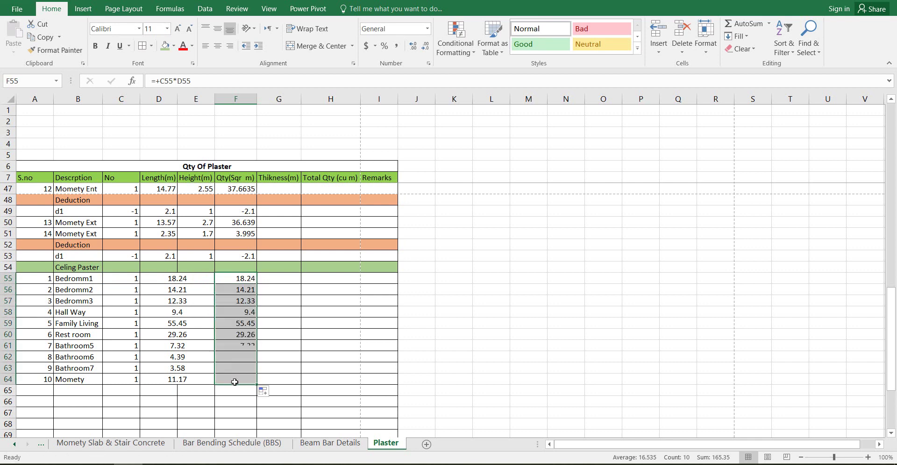
scroll(198, 364, down, 3)
scroll(198, 364, down, 2)
scroll(200, 350, up, 1)
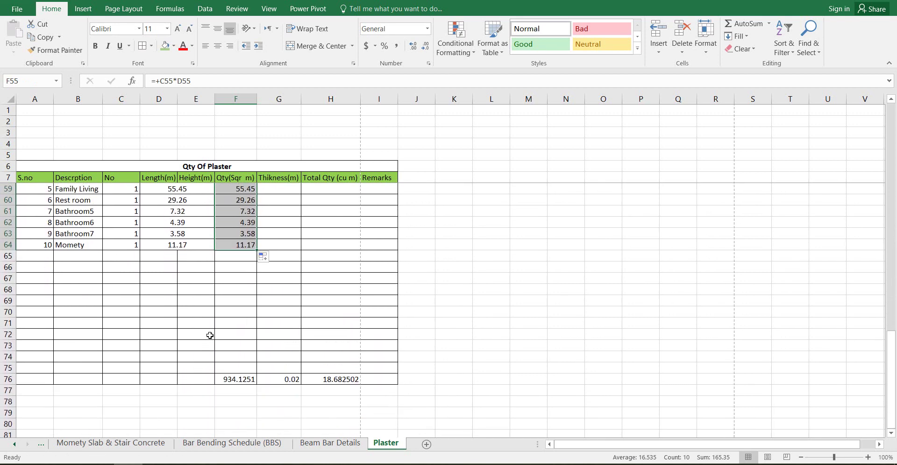
click(210, 268)
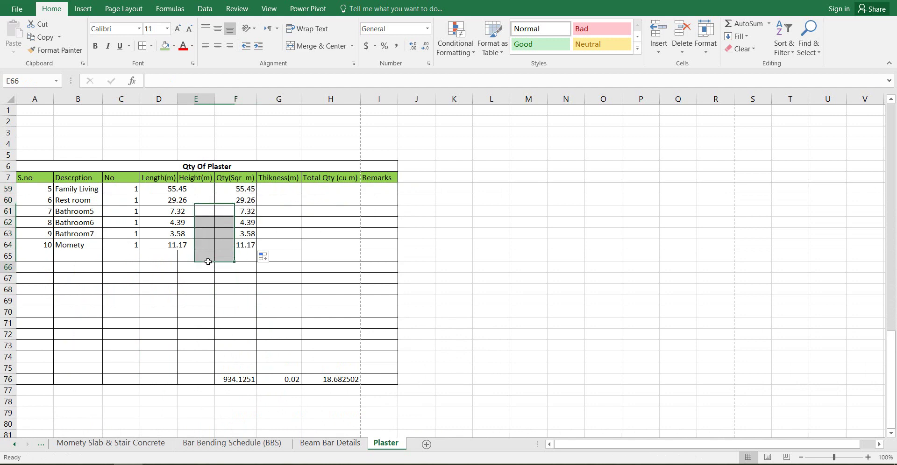
double_click(241, 378)
key(Return)
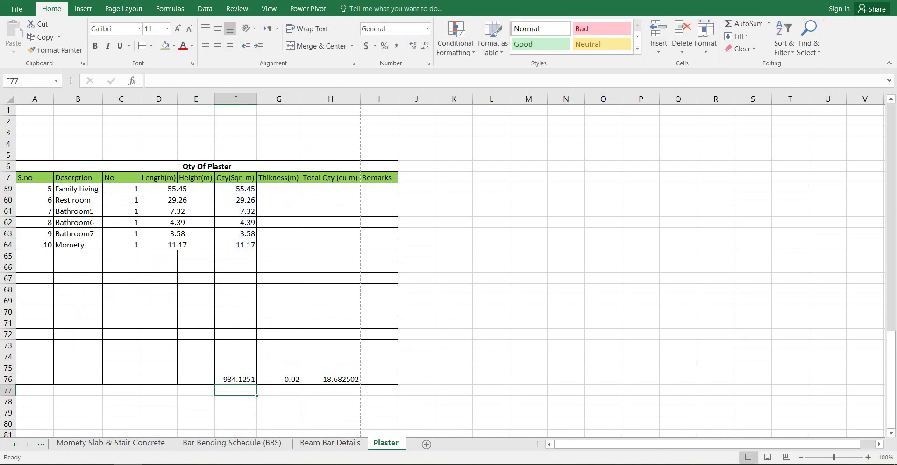
scroll(119, 304, up, 1)
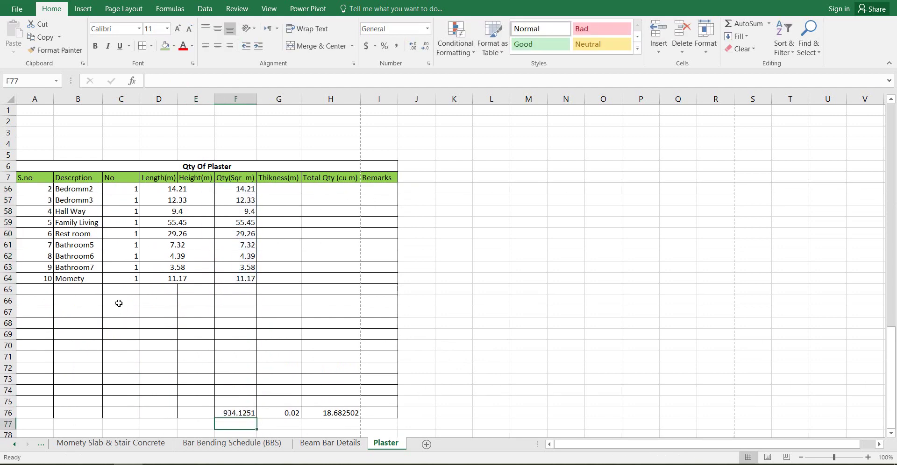
scroll(80, 279, up, 2)
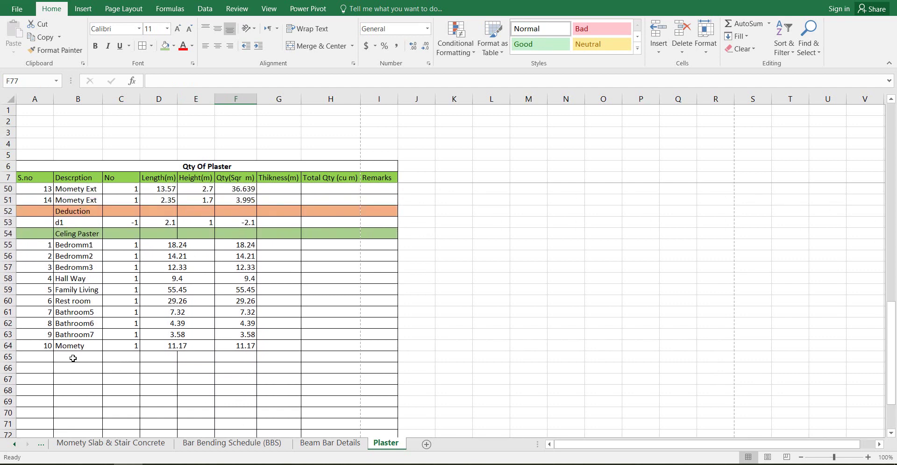
Pan and zoom the AutoCAD drawing to show the other stair plan.
key(alt+Tab)
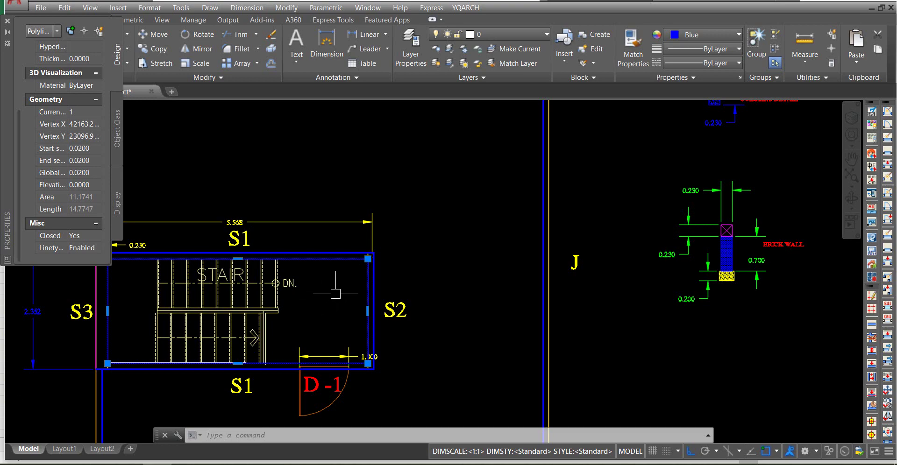
scroll(373, 308, down, 5)
scroll(384, 317, down, 3)
drag(270, 315, 496, 325)
scroll(496, 324, down, 2)
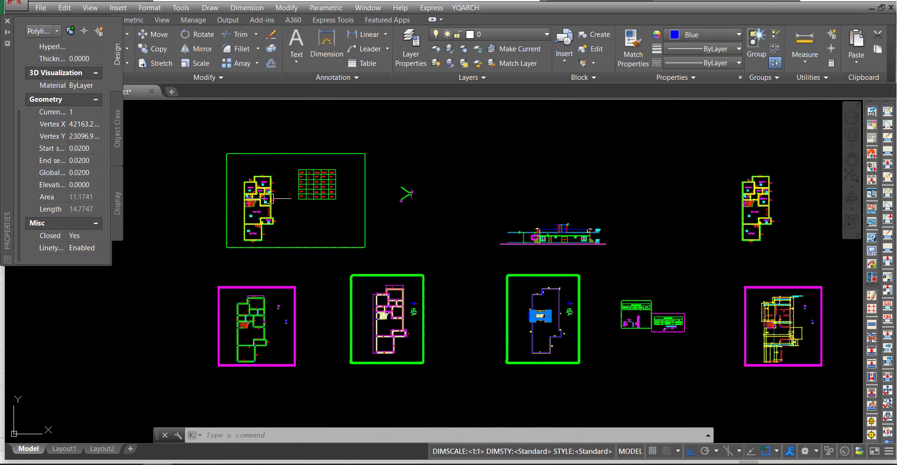
scroll(240, 206, up, 6)
scroll(241, 206, up, 2)
scroll(241, 205, up, 3)
scroll(327, 208, up, 1)
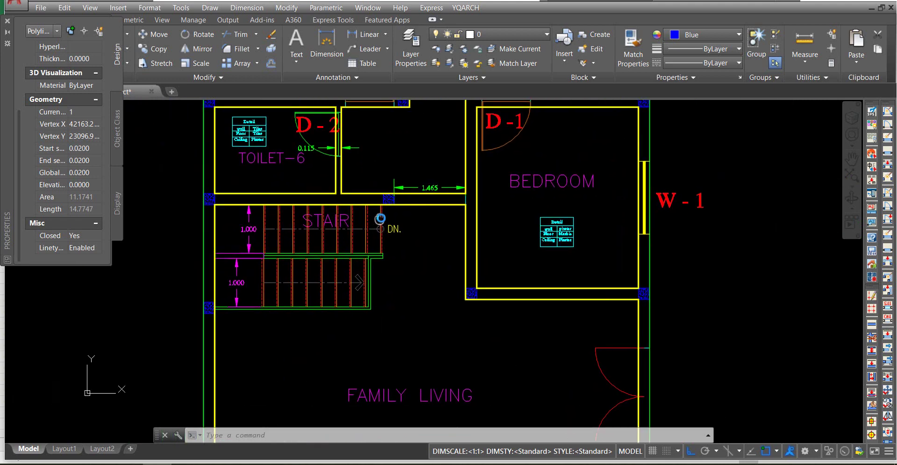
scroll(413, 210, up, 2)
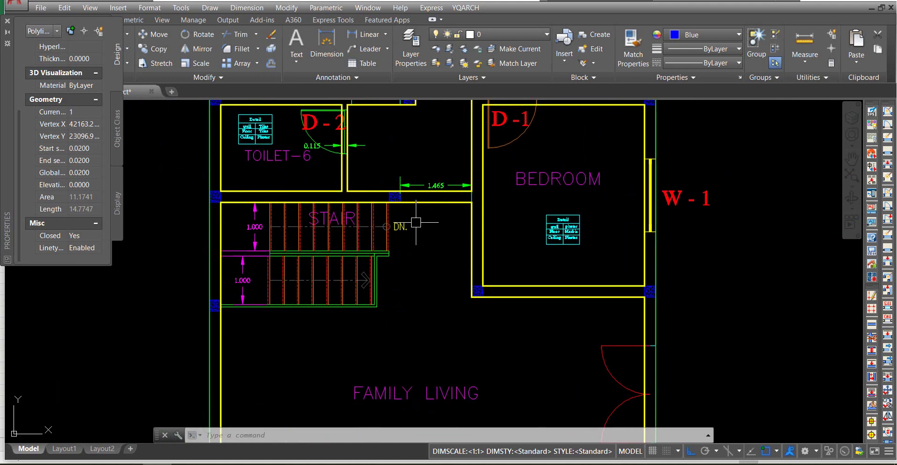
Draw a closed four-corner polyline around the stair opening and read its 7.4839 area.
text(p)
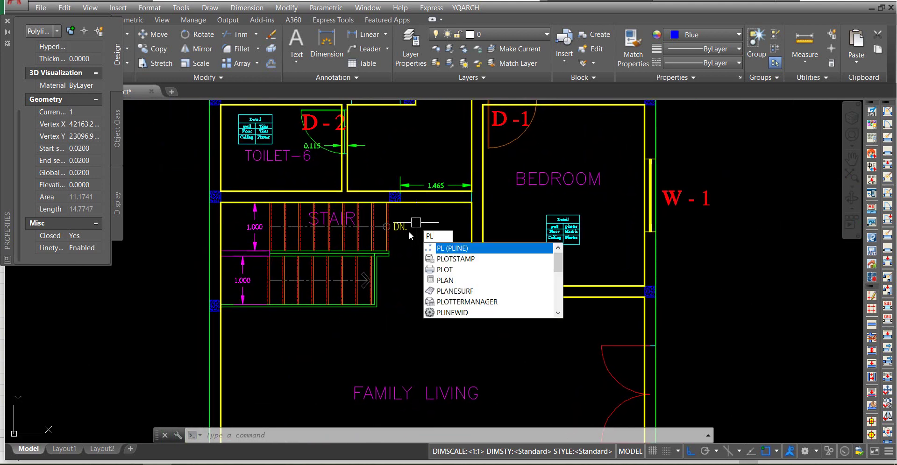
key(Escape)
key(Escape)
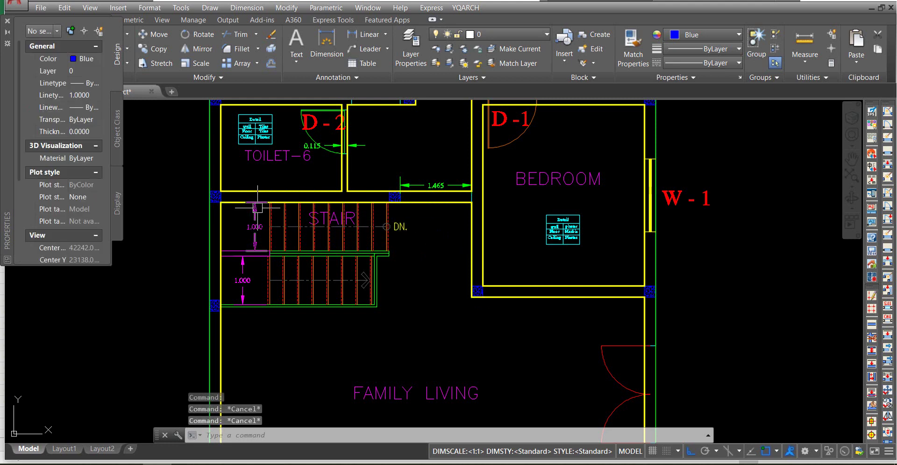
text(pl)
key(Return)
click(224, 202)
click(224, 305)
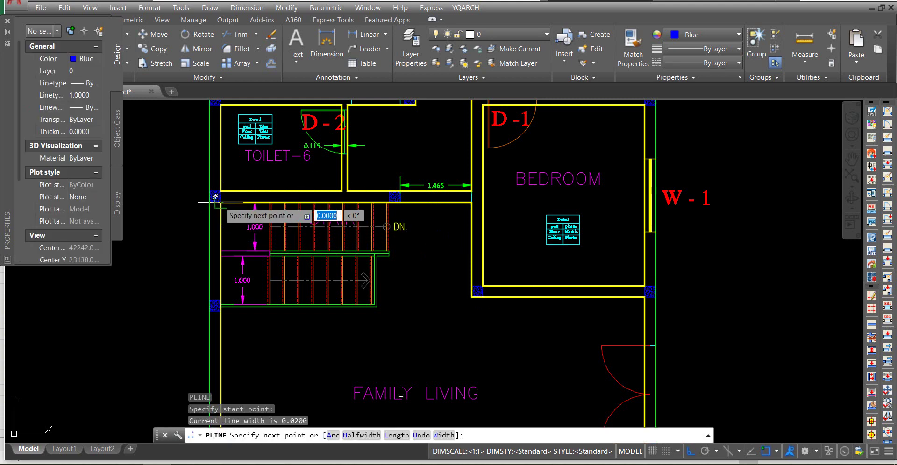
click(388, 306)
click(387, 202)
text(c)
key(Return)
drag(334, 239, 516, 257)
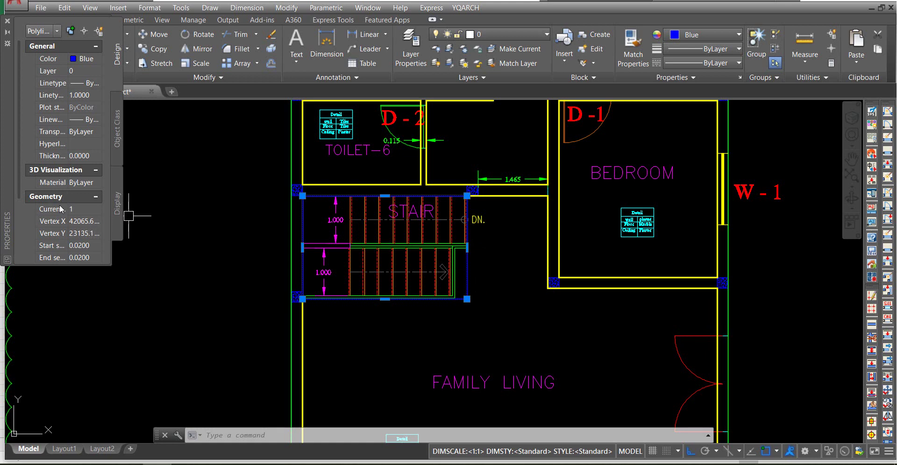
scroll(60, 209, down, 2)
scroll(65, 234, down, 2)
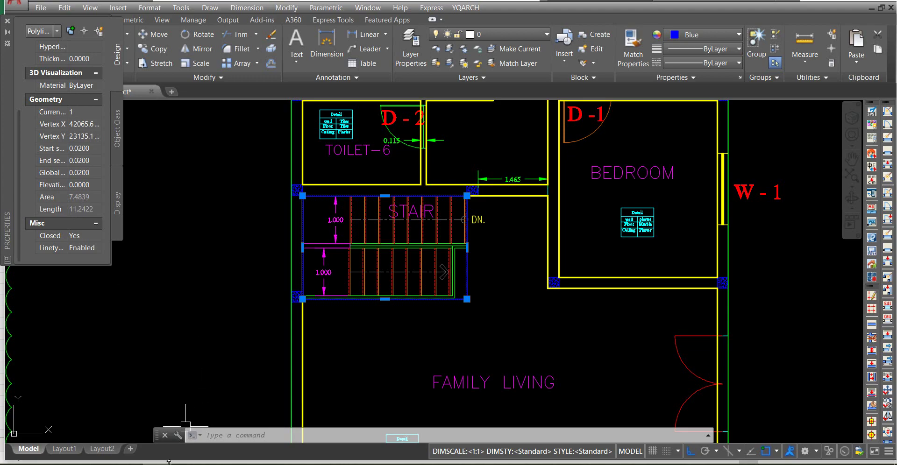
key(alt+Tab)
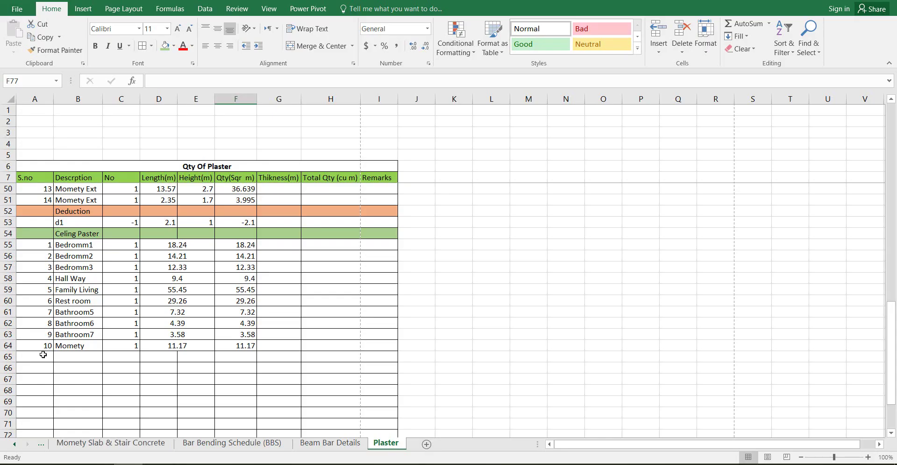
Copy the Deduction heading row 52 into row 65.
drag(32, 215, 373, 211)
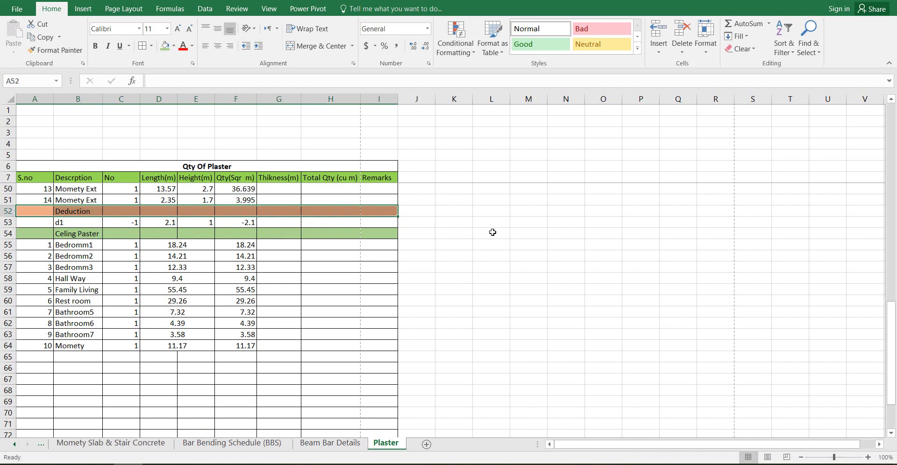
key(ctrl+c)
click(38, 356)
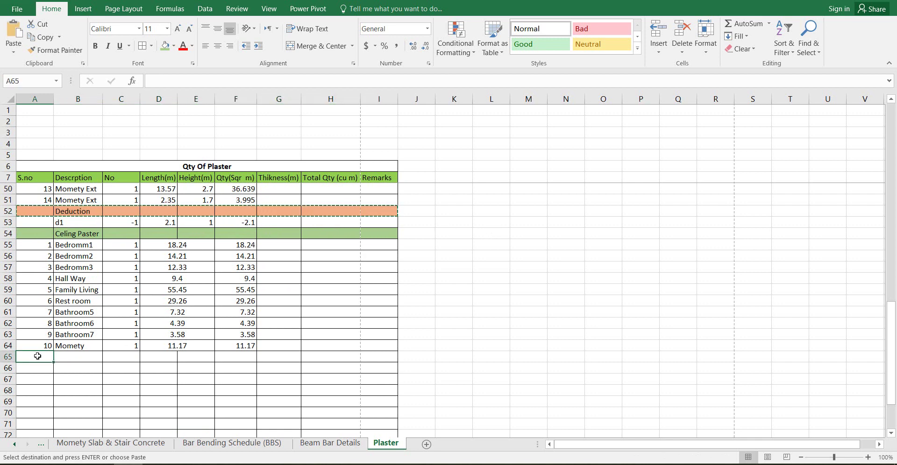
key(ctrl+v)
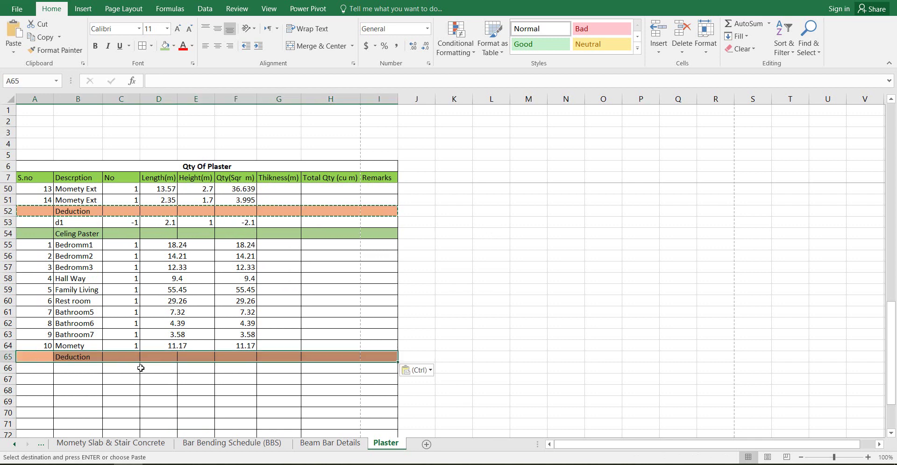
Merge D66:E66 with length 7.48 and set the count in C66 to -1.
click(134, 367)
text(1)
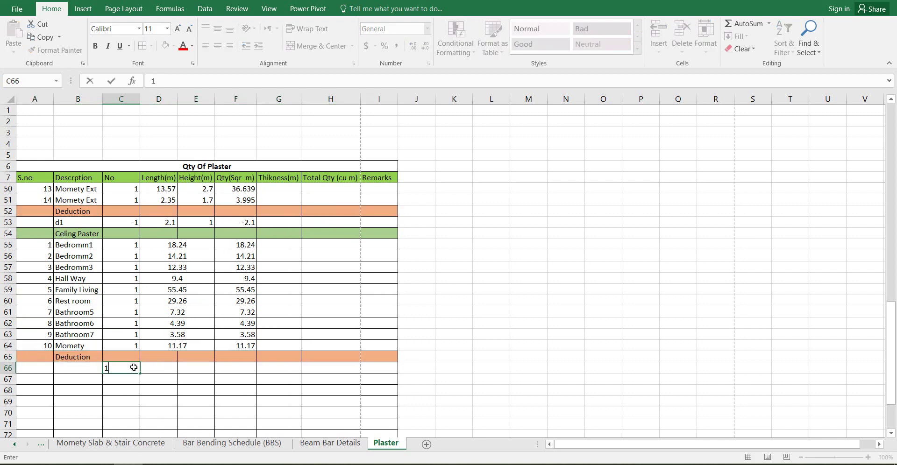
key(Return)
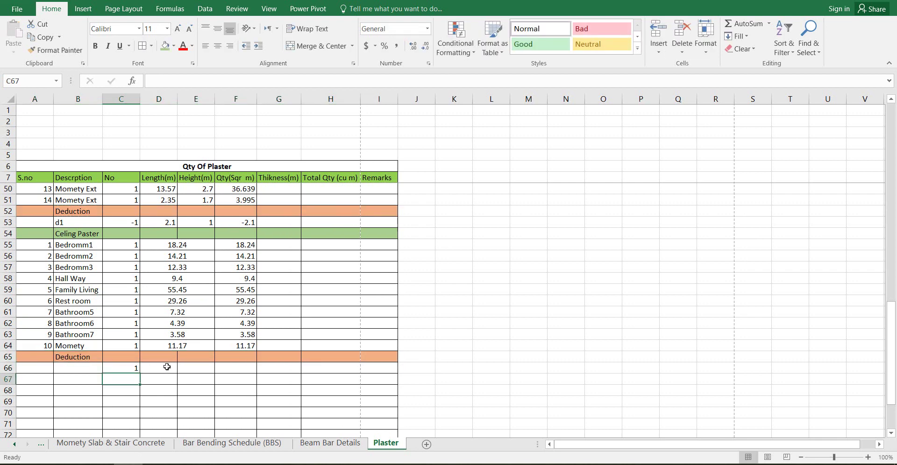
drag(167, 368, 193, 368)
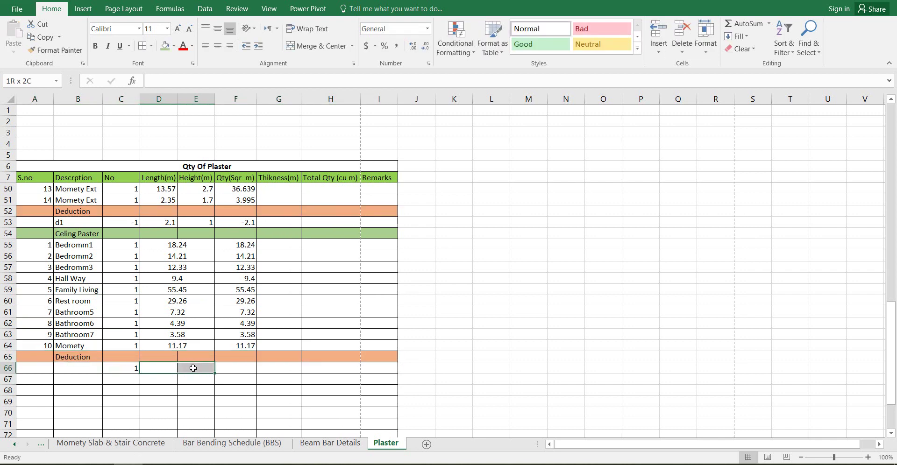
click(317, 45)
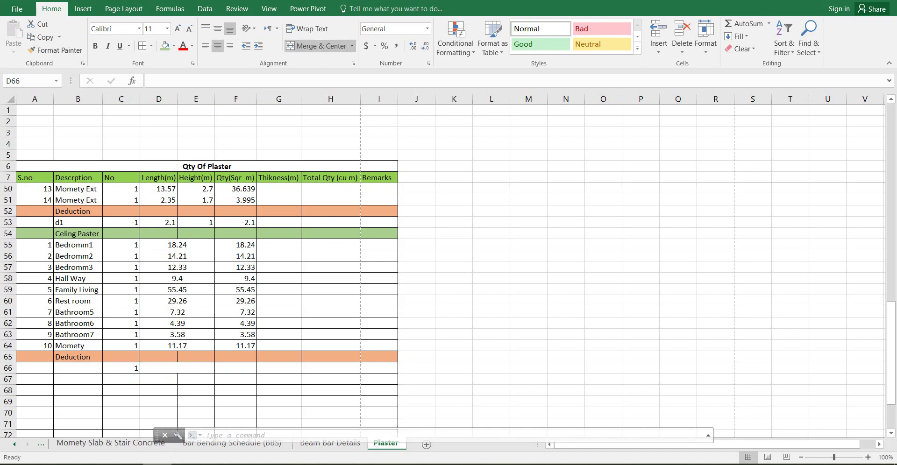
key(alt+Tab)
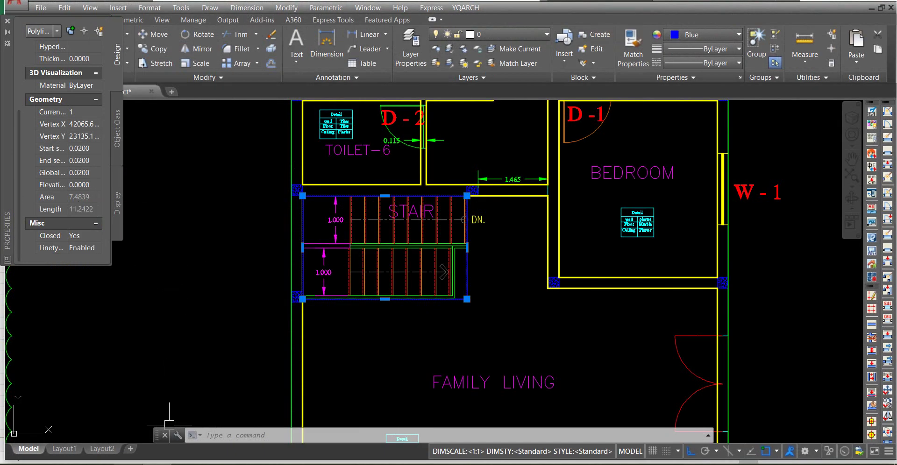
key(alt+Tab)
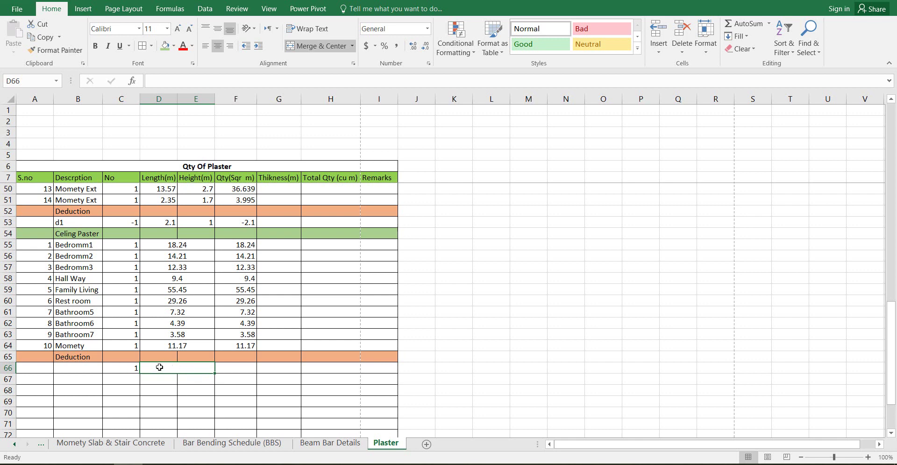
text(7.4)
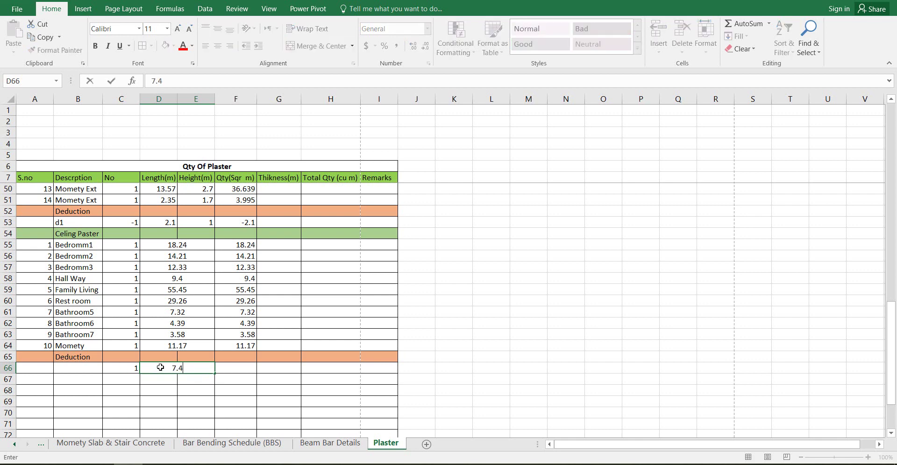
text(8)
click(125, 370)
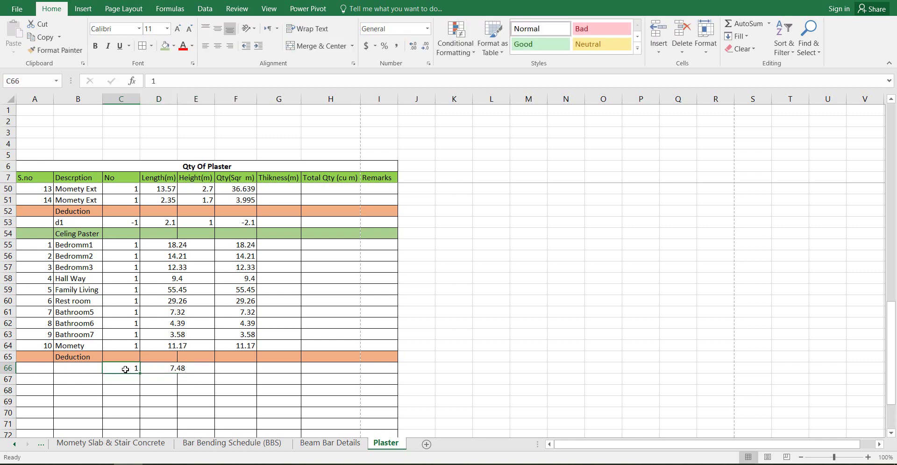
text(-1)
key(Return)
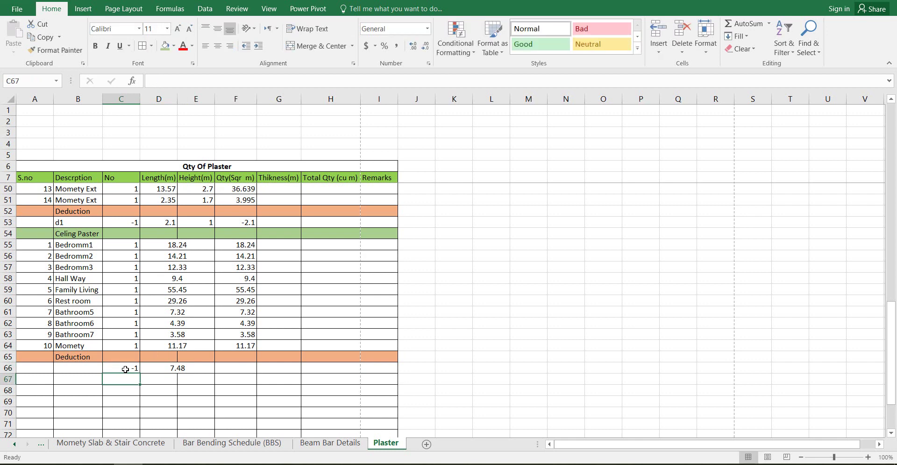
Set F66 to =D66*C66 and refresh the F76 total to 926.6451.
click(227, 370)
text(+)
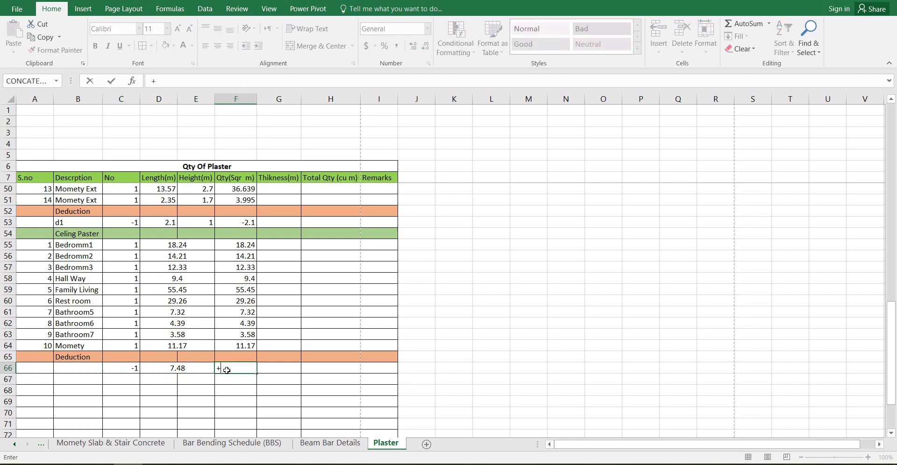
click(200, 368)
text(*)
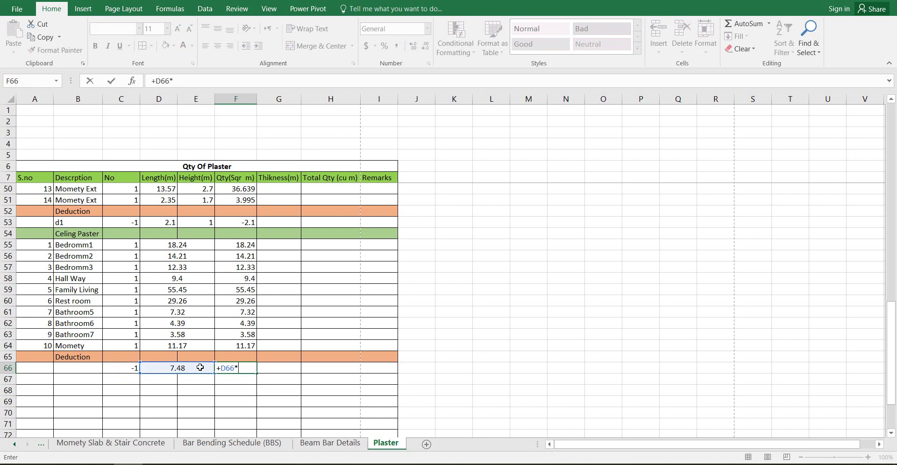
click(122, 371)
key(Return)
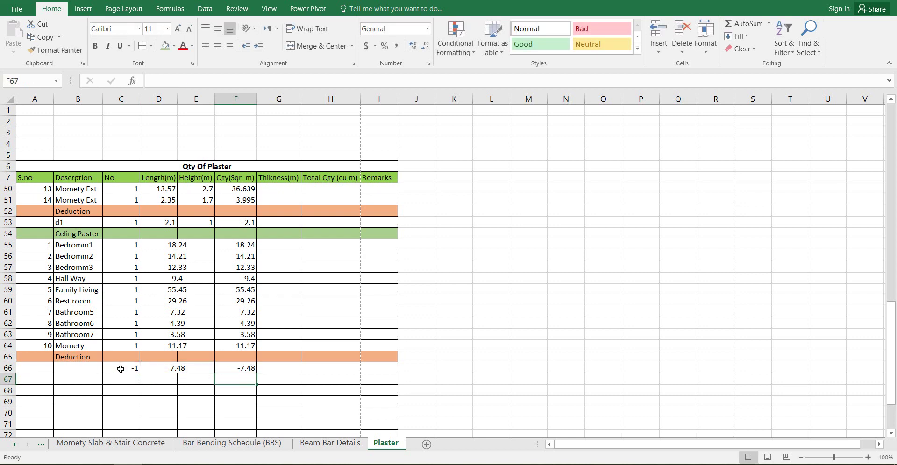
scroll(273, 330, down, 1)
scroll(273, 329, down, 4)
double_click(252, 346)
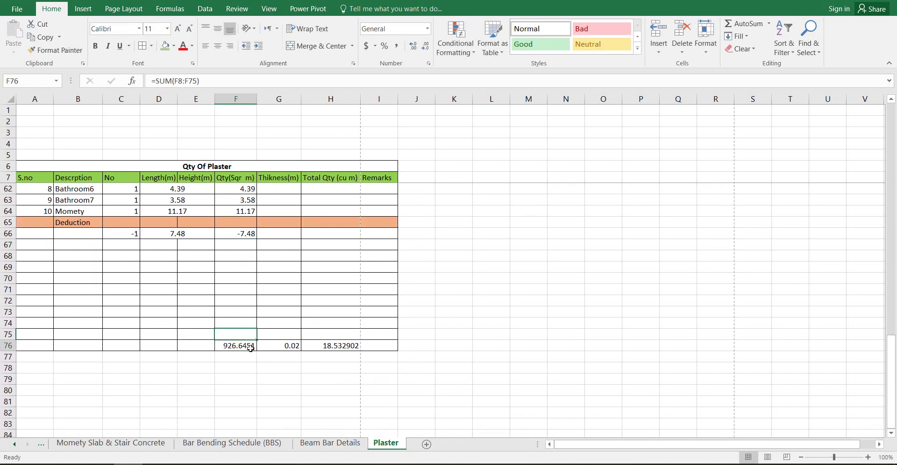
key(Return)
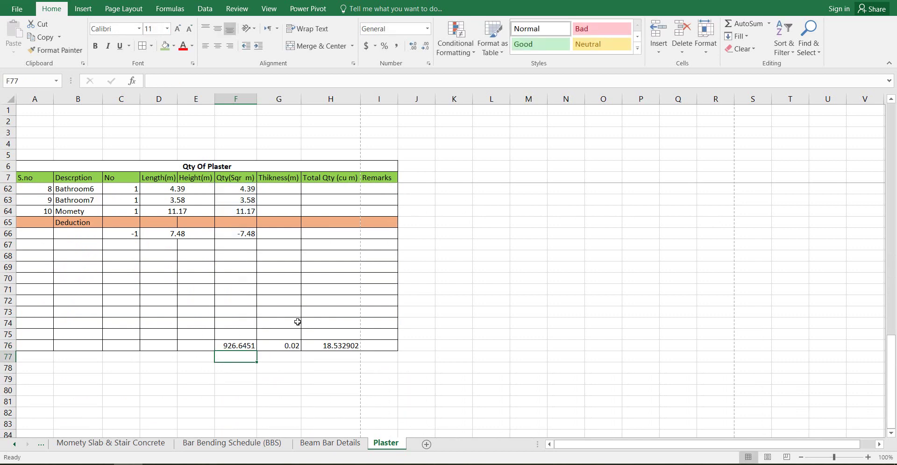